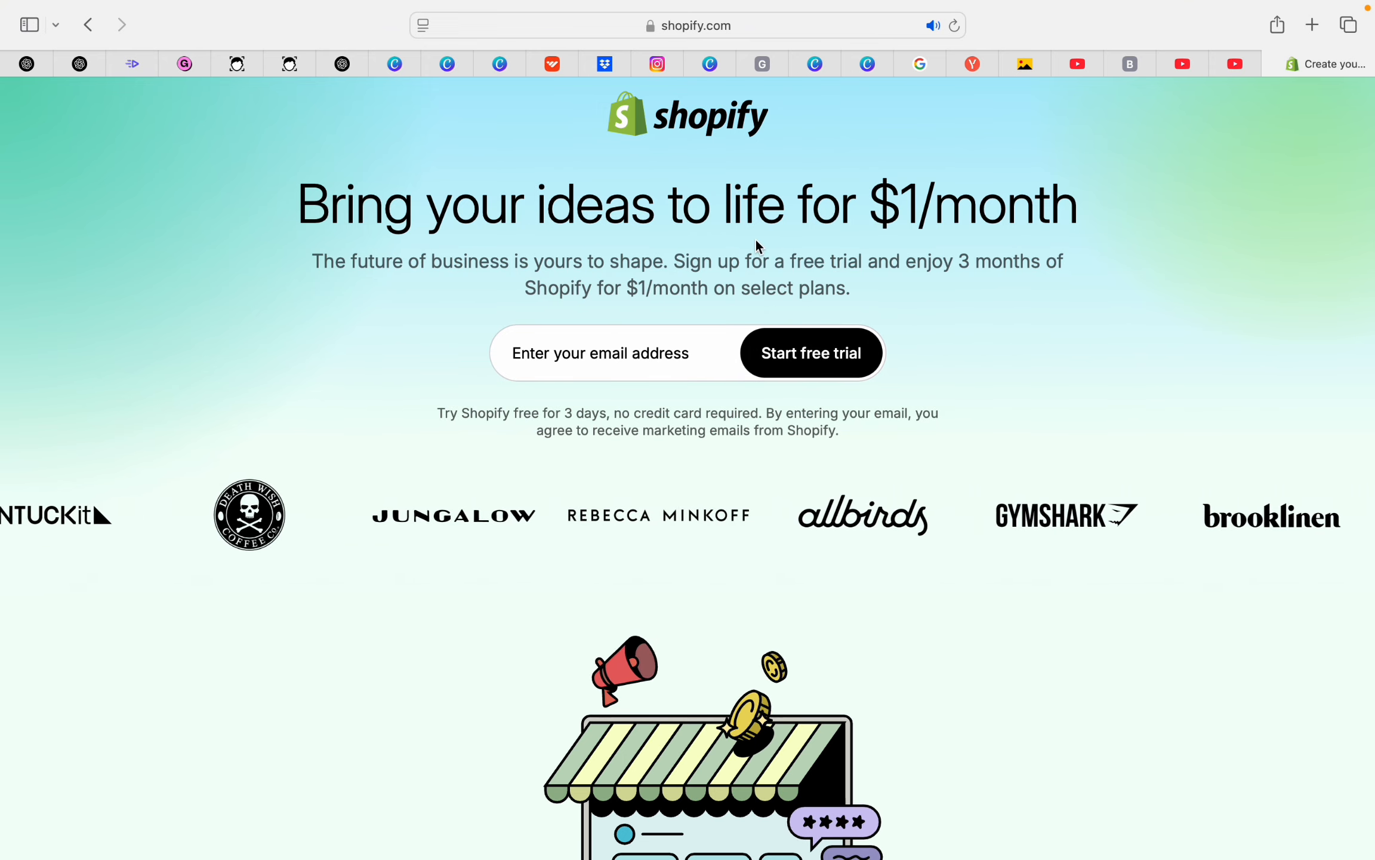
Enter the account e-mail address on shopify.com and start the free trial
left_click(595, 362)
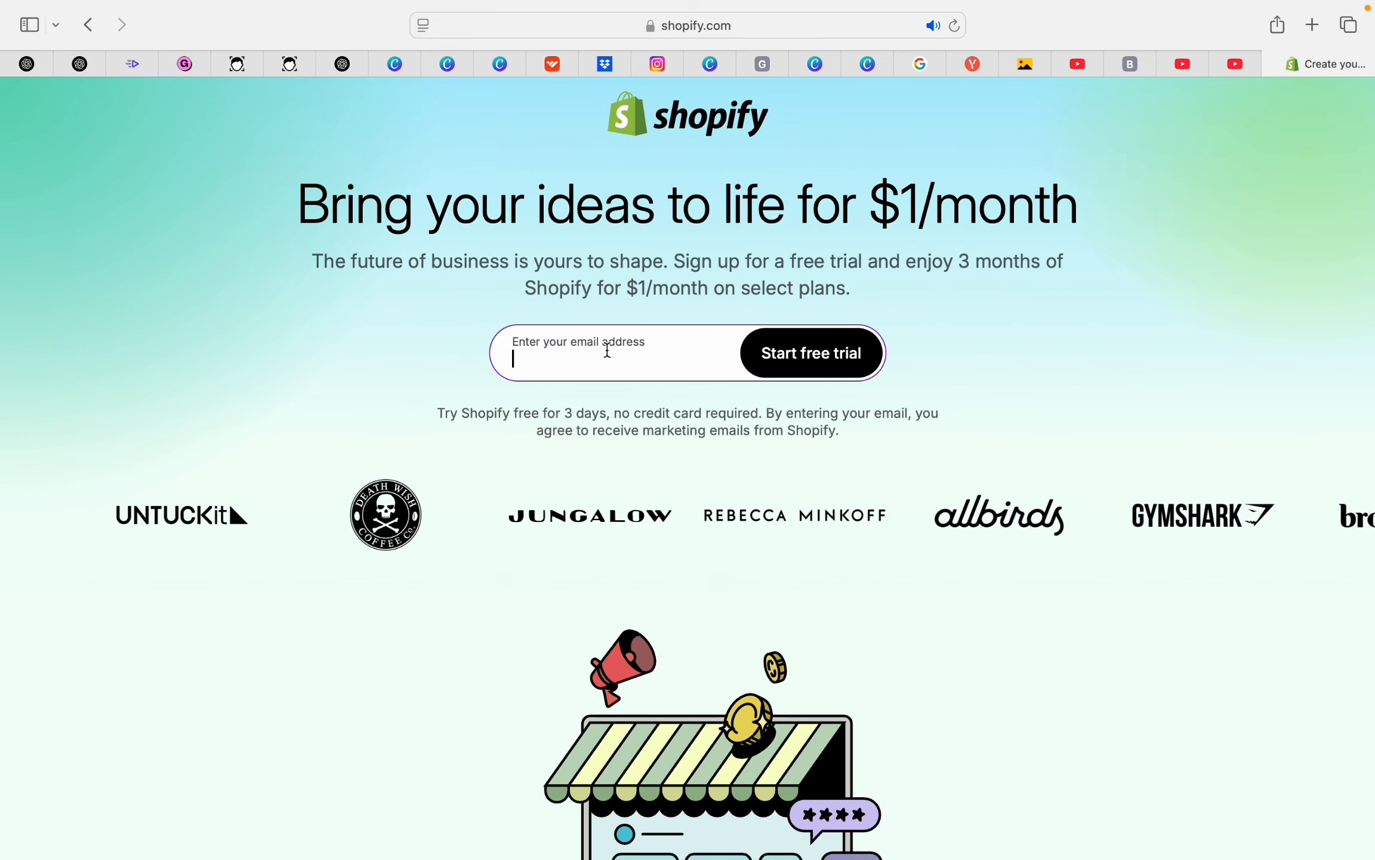
left_click(798, 368)
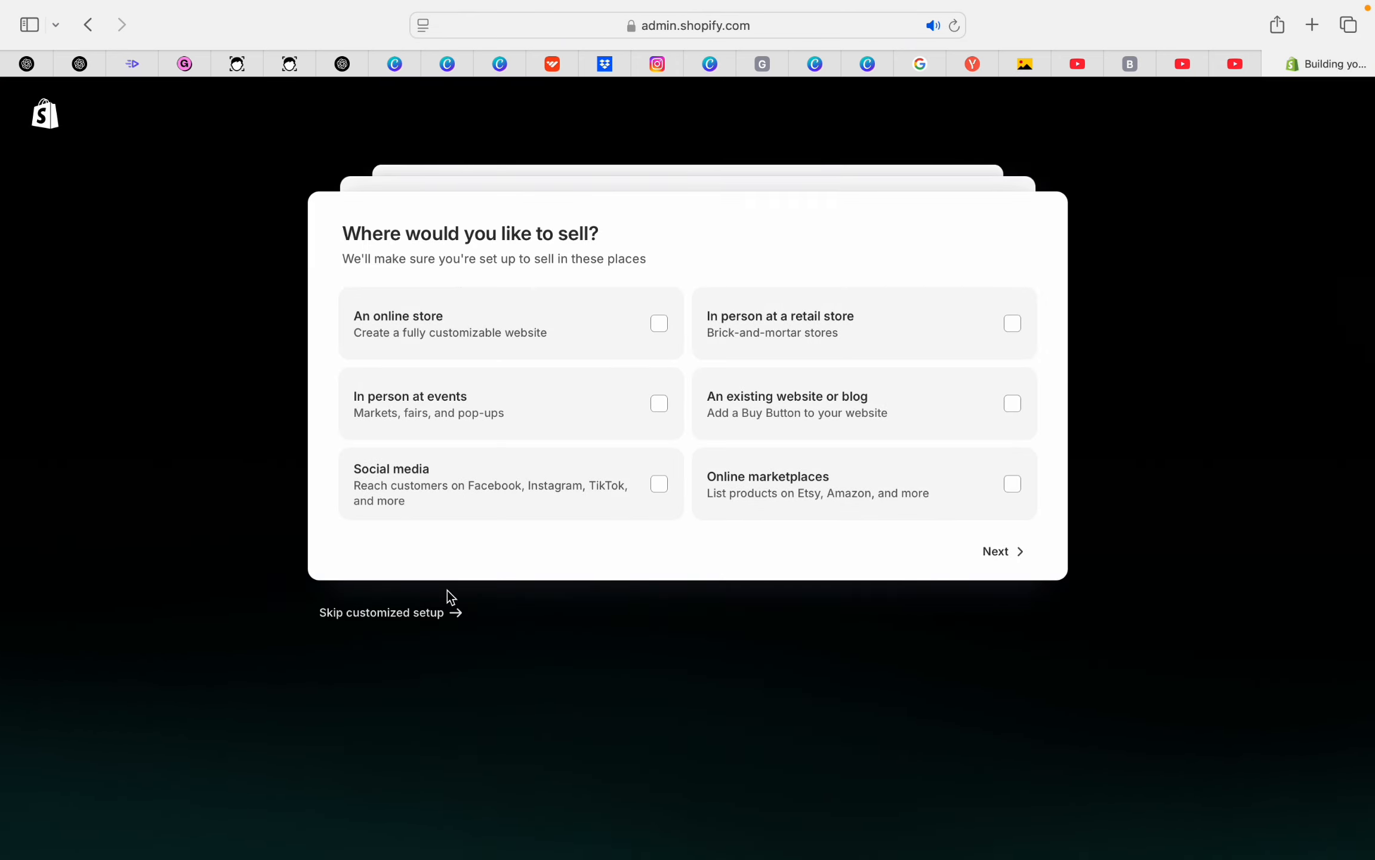
Skip the customized setup, sign in with the Google account, and defer the security review
left_click(358, 614)
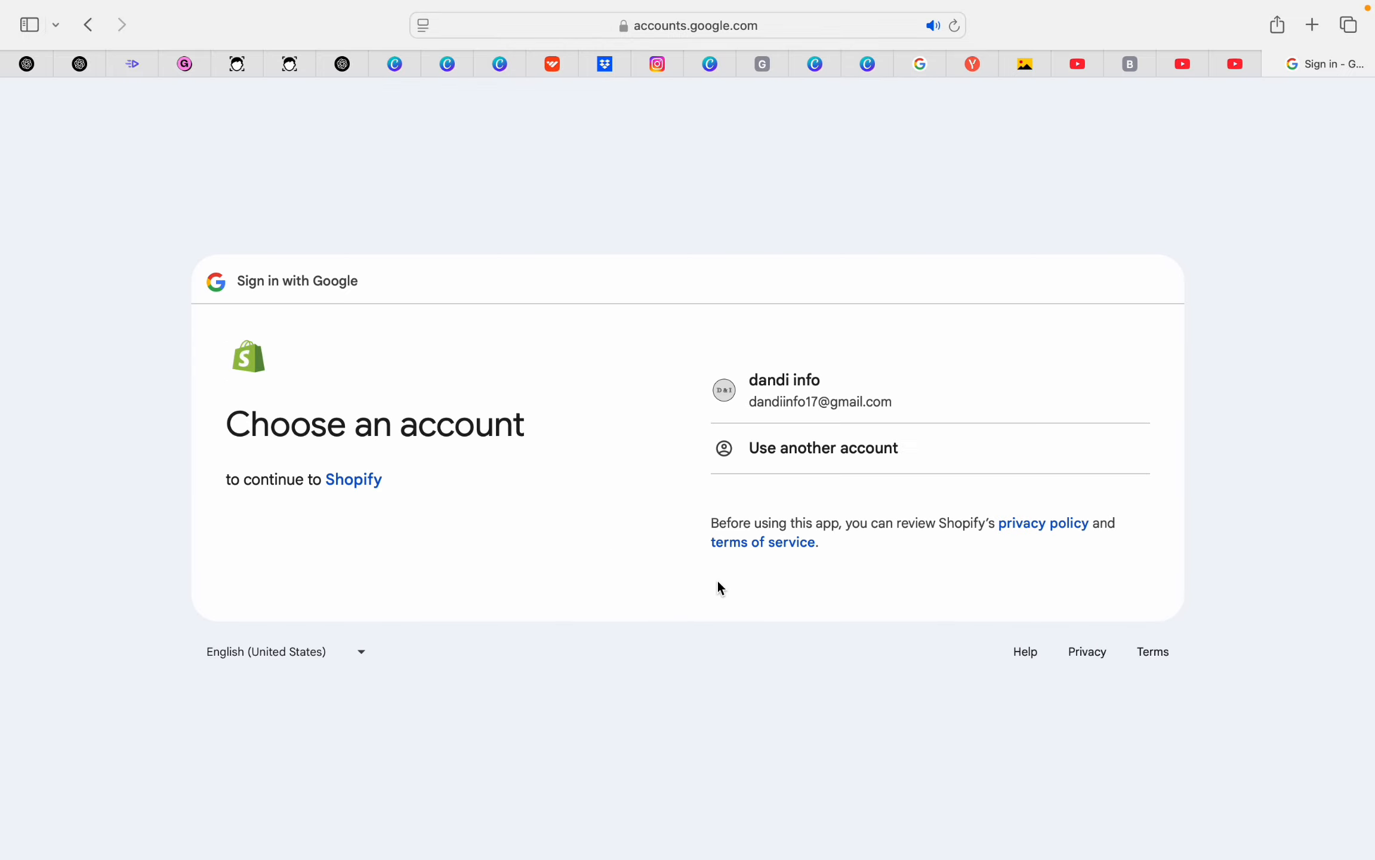
left_click(846, 398)
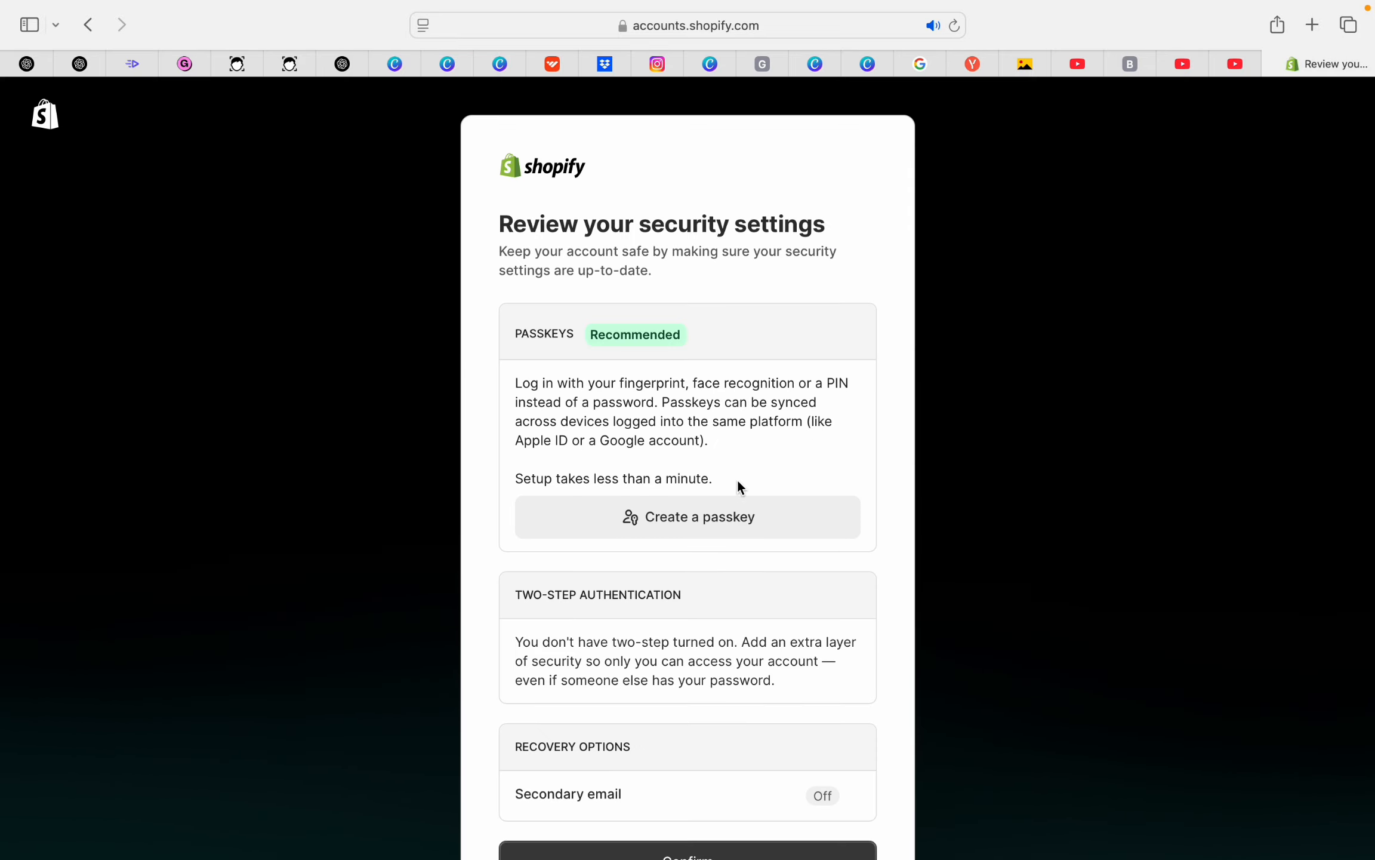
scroll(737, 480, "down", 5)
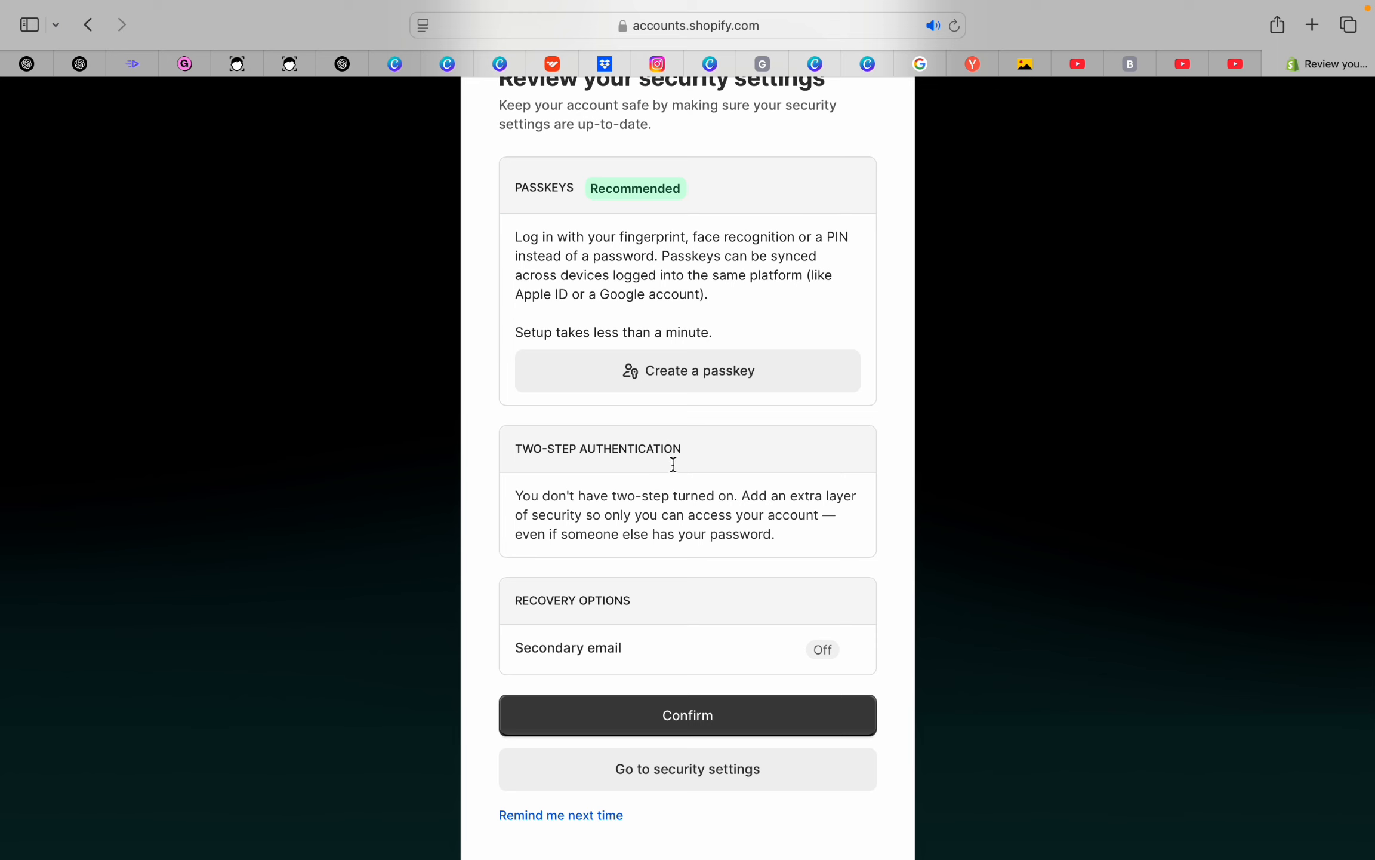
scroll(673, 464, "down", 3)
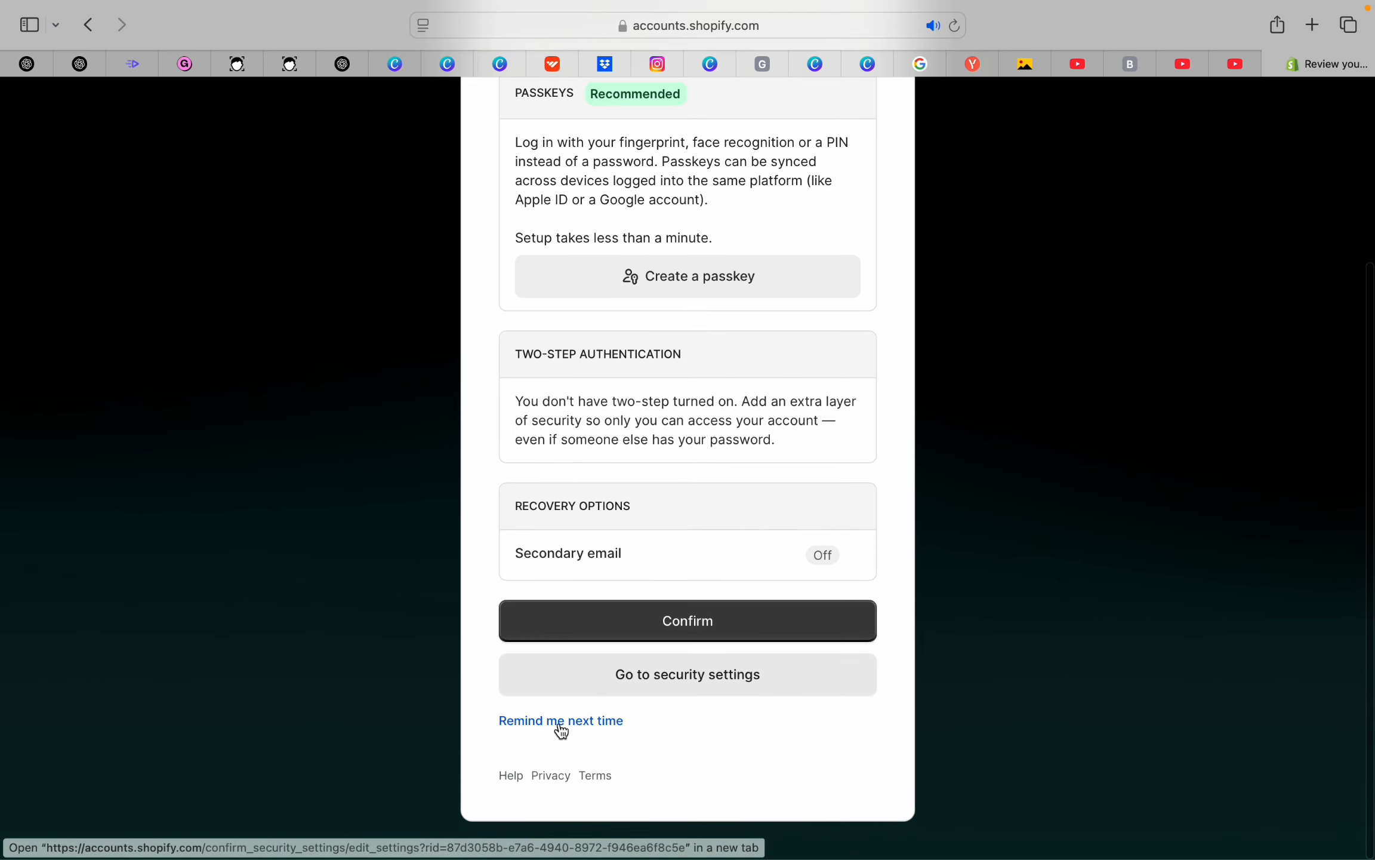
left_click(578, 730)
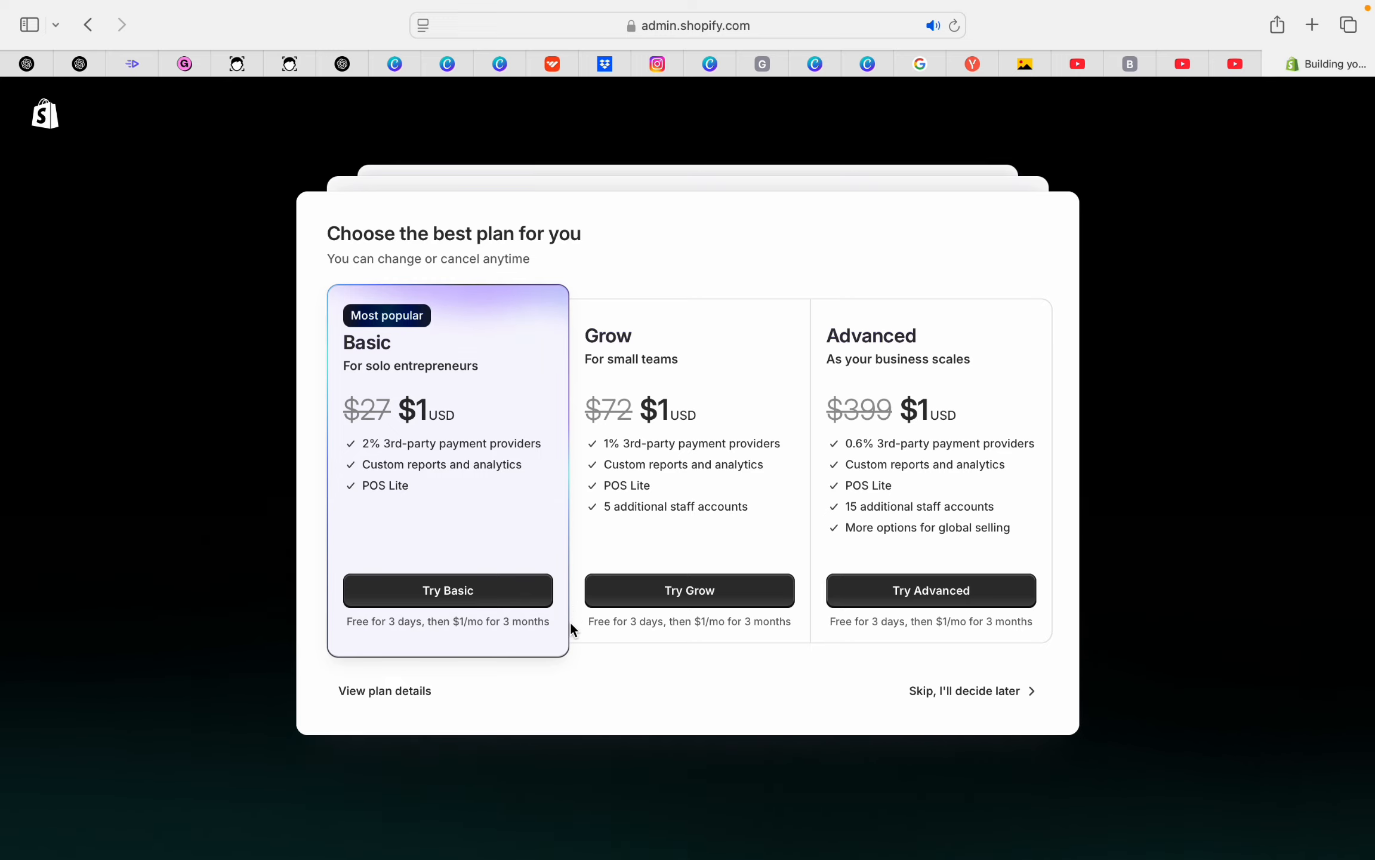
Skip plan selection to reach the Get ready to sell setup guide
left_click(987, 692)
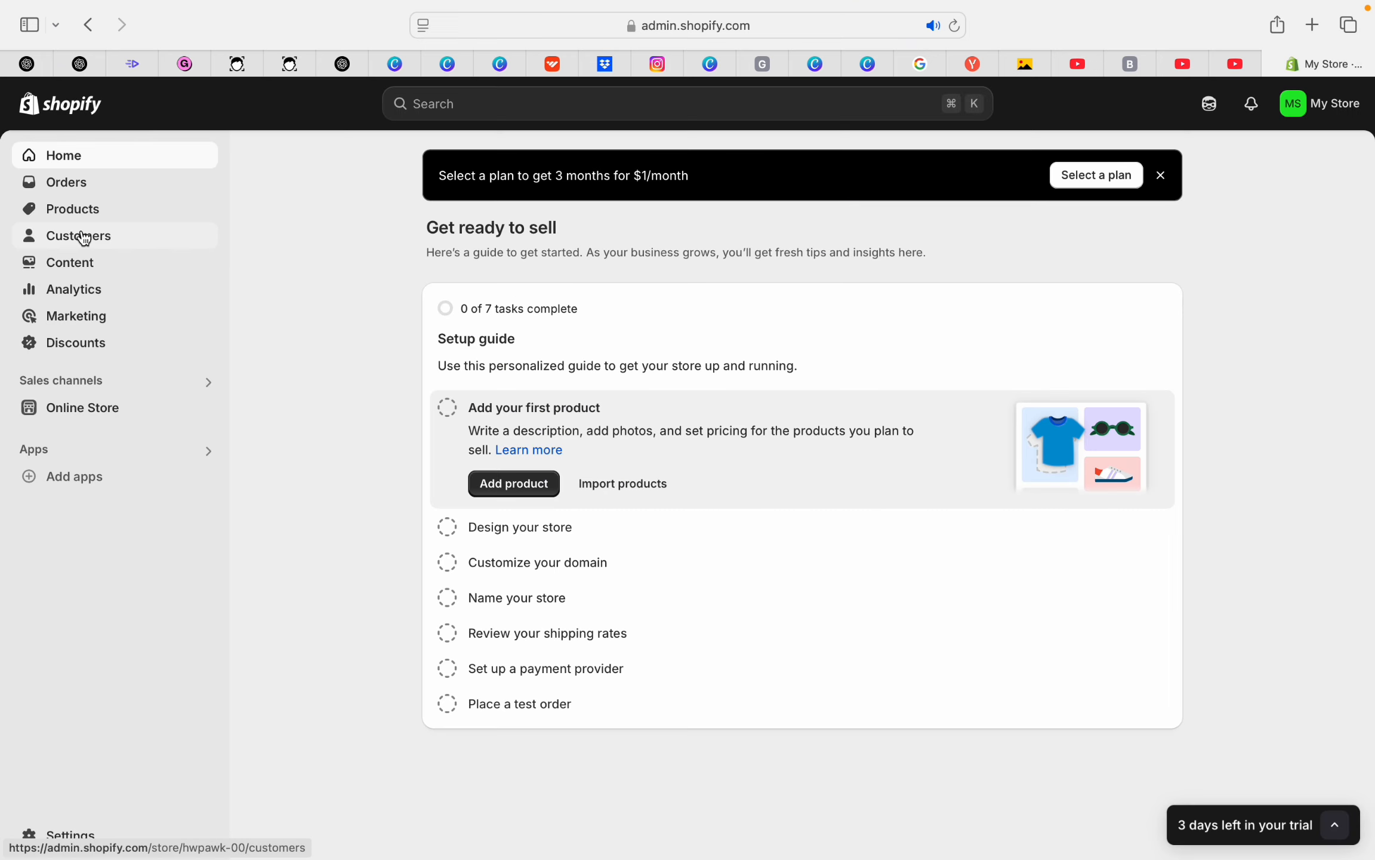
Review Settings > Domains and back out of changing the myshopify.com address
left_click(67, 835)
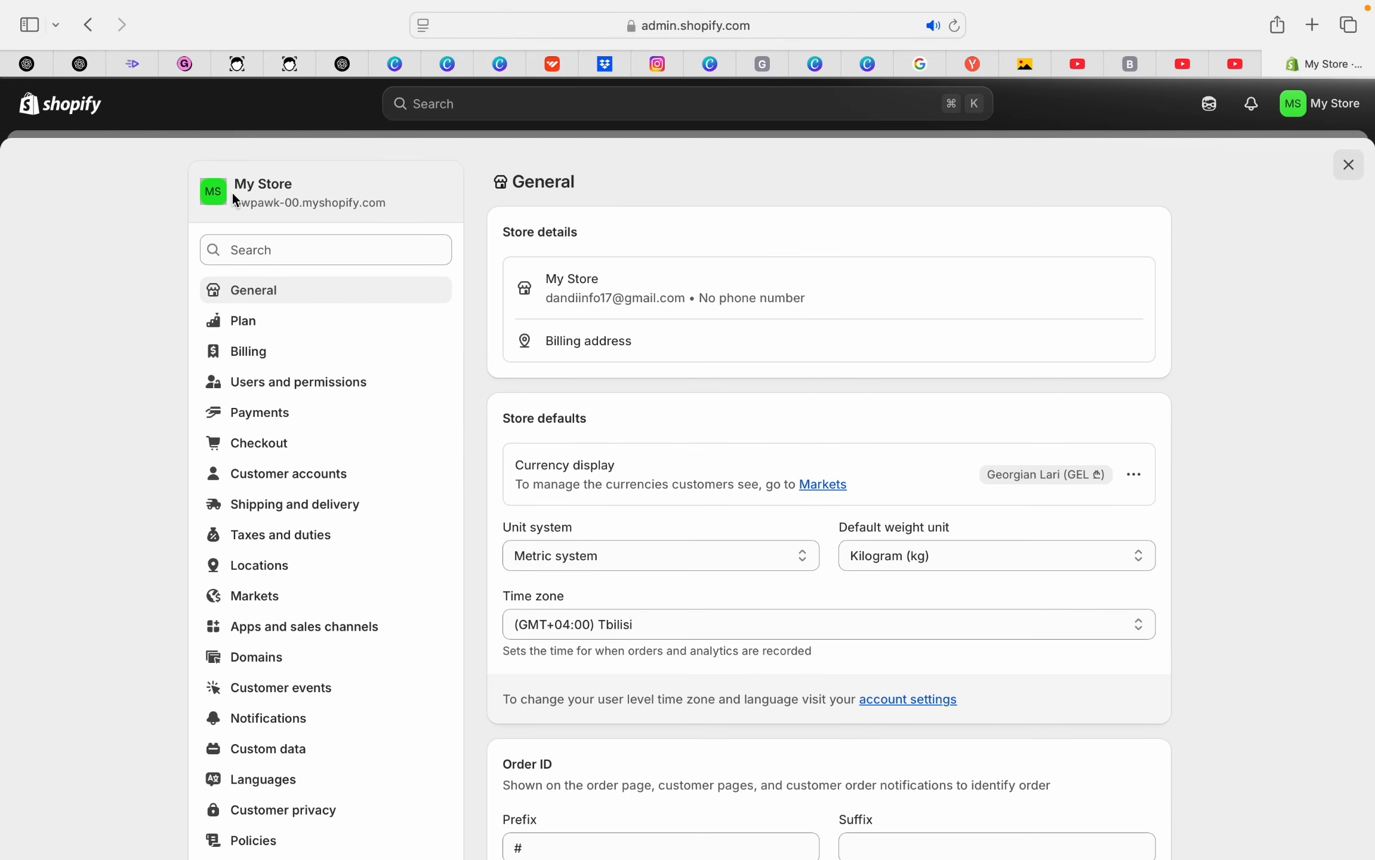
left_click(332, 206)
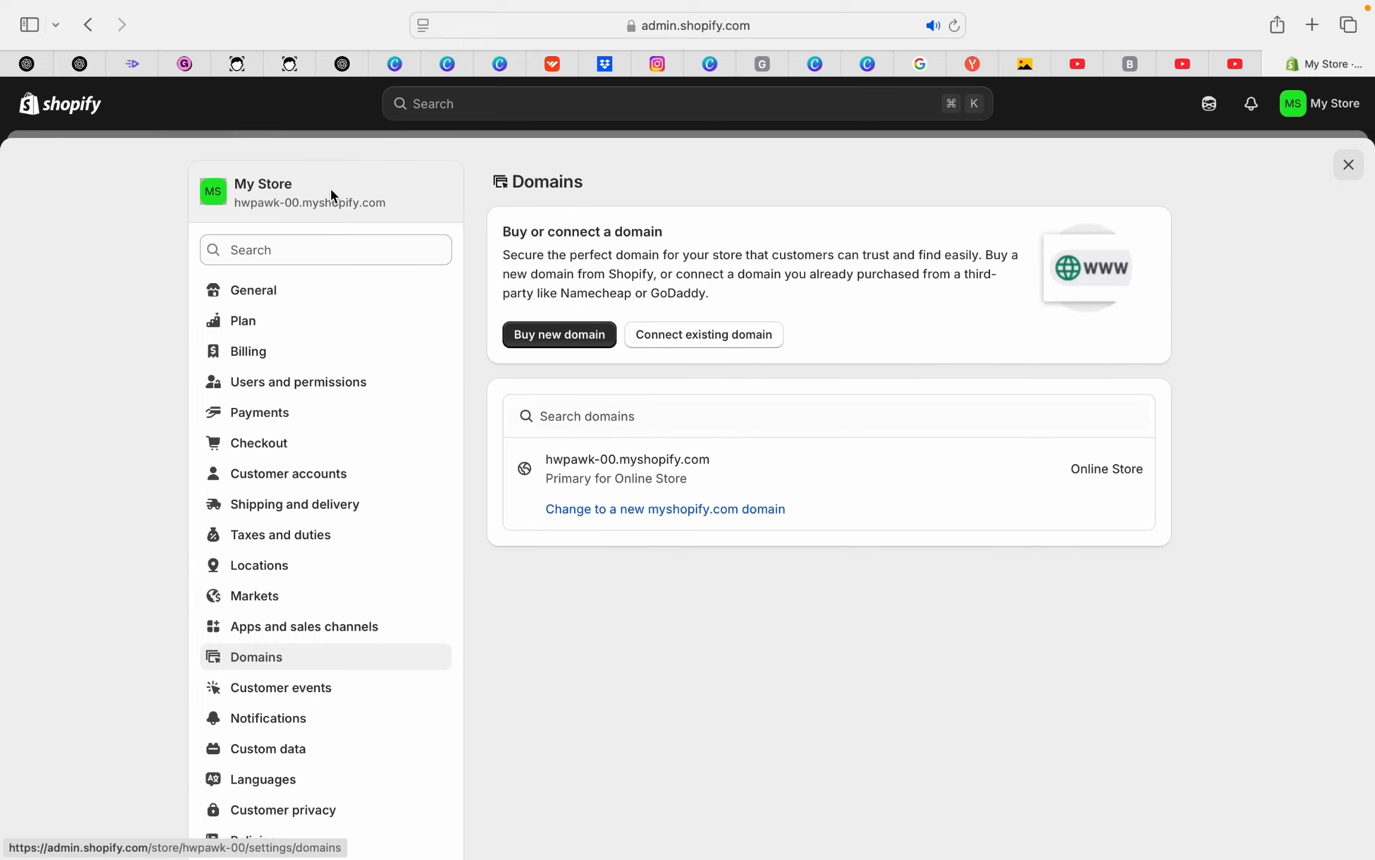
left_click(640, 514)
left_click(959, 380)
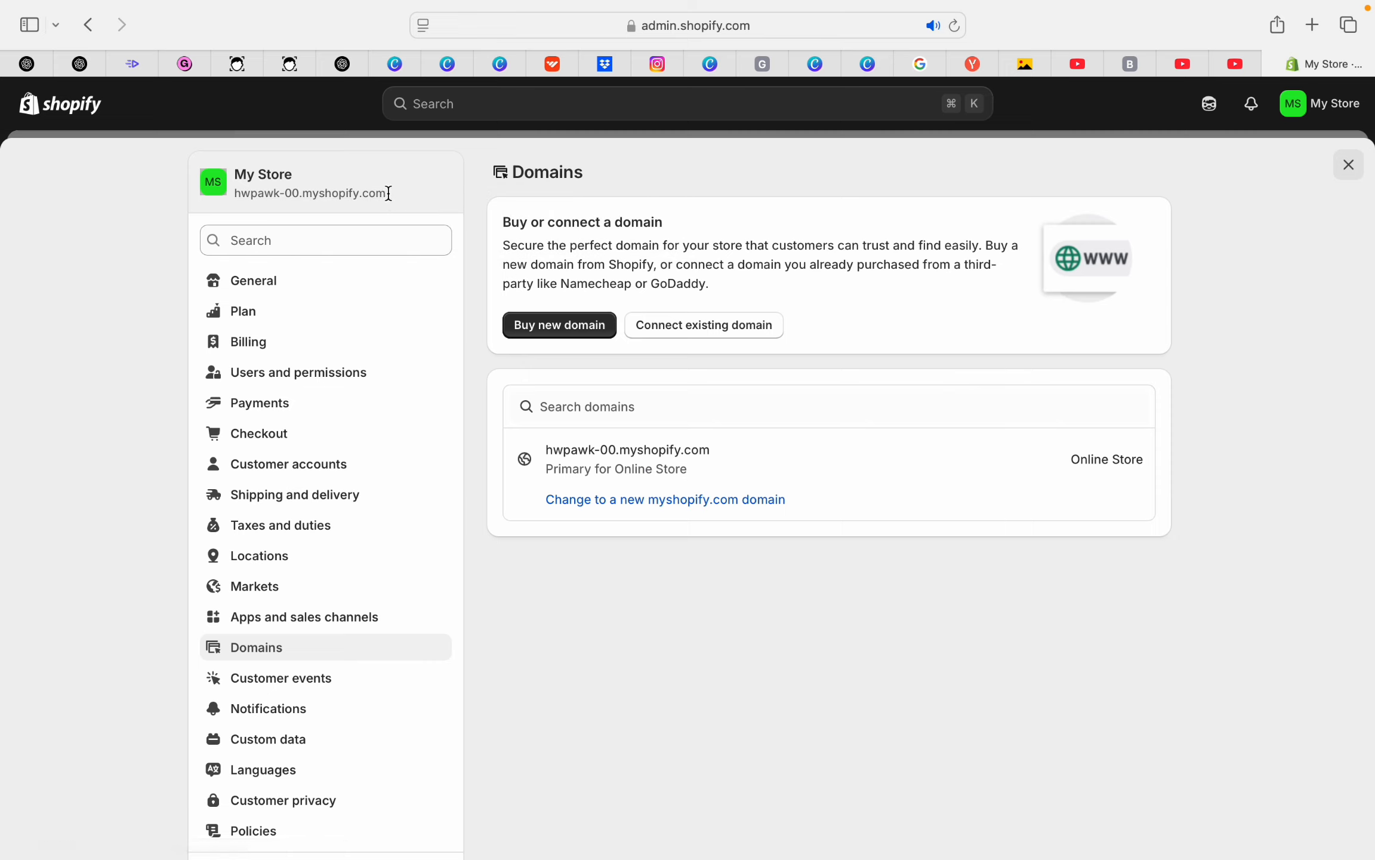
Copy the store's myshopify.com address and load it in a new browser tab
left_click_drag(388, 192, 245, 201)
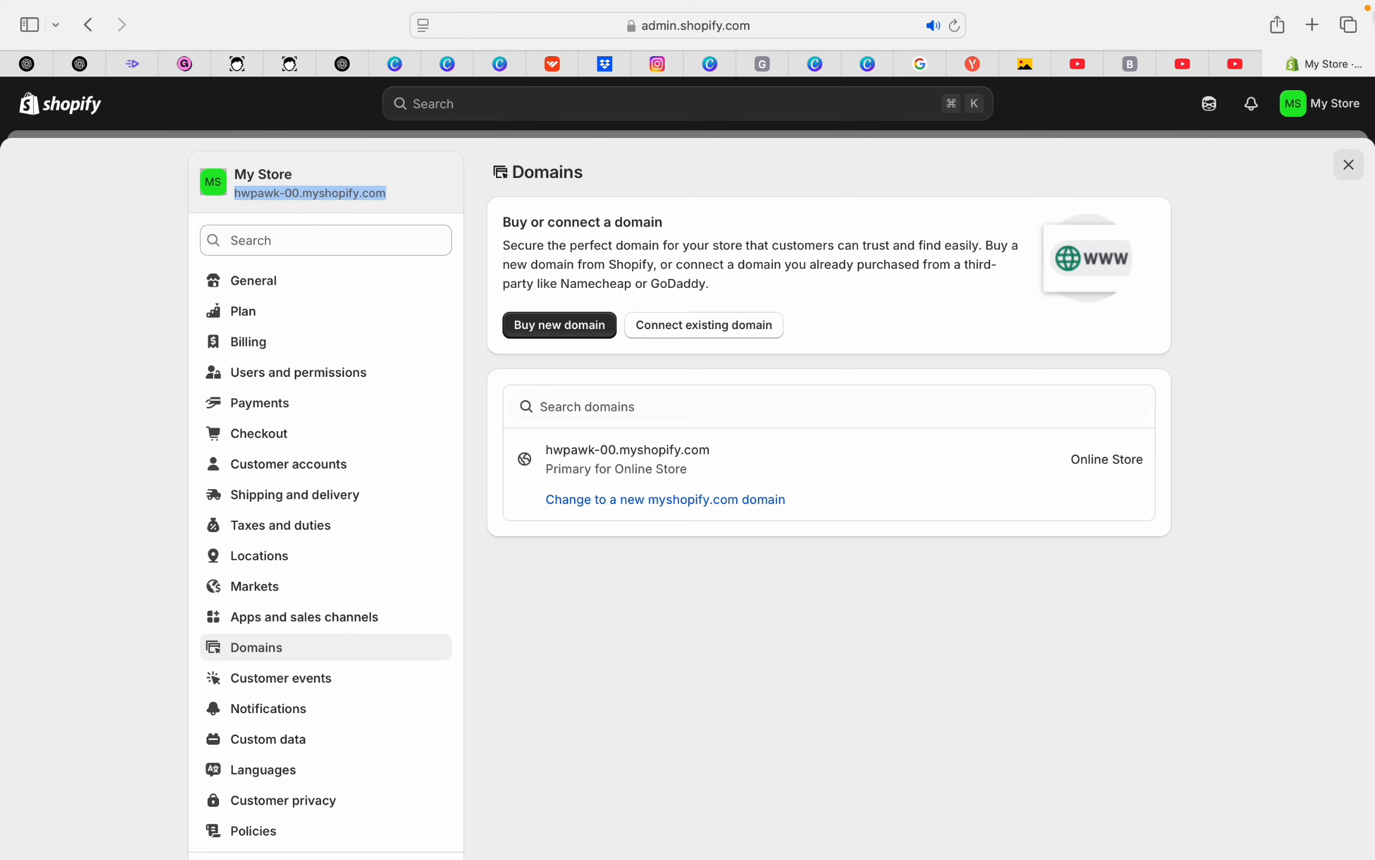
left_click(1314, 25)
type("hwpawk-00.myshopify.com")
key("Return")
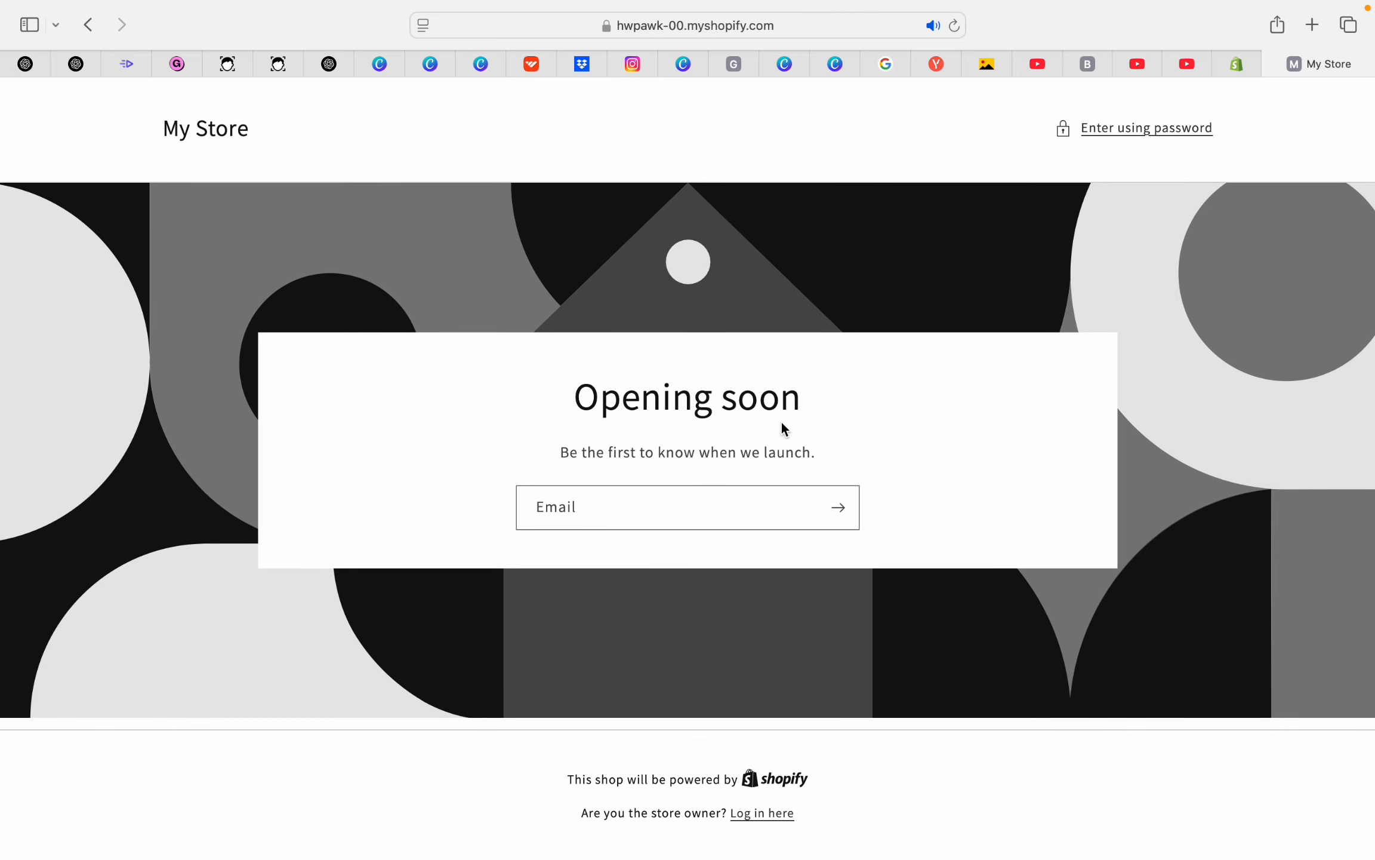
Close Settings, open Online Store themes, and recheck the storefront's Opening soon page
left_click(1244, 63)
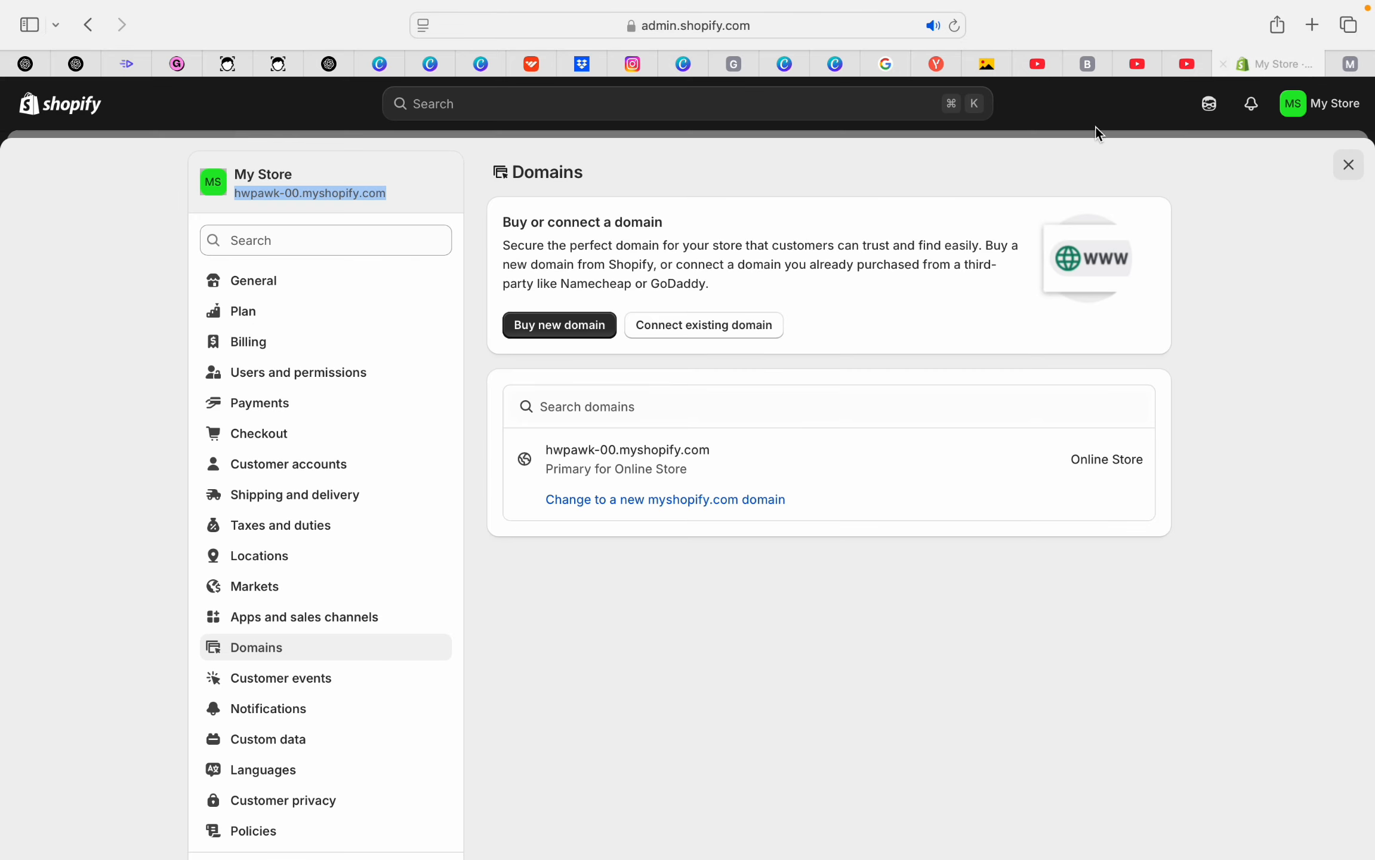
left_click(1349, 164)
left_click(86, 406)
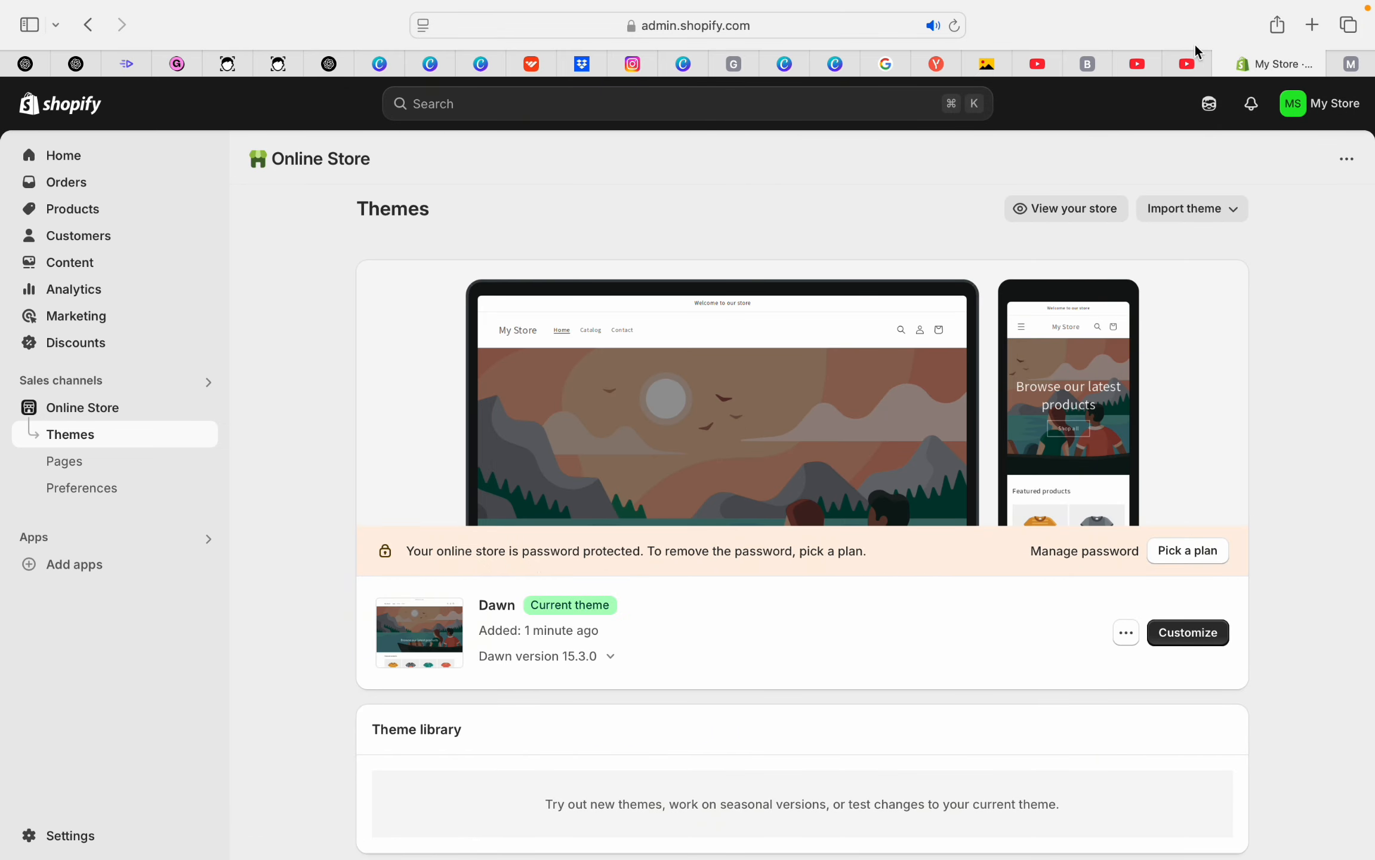
left_click(1351, 64)
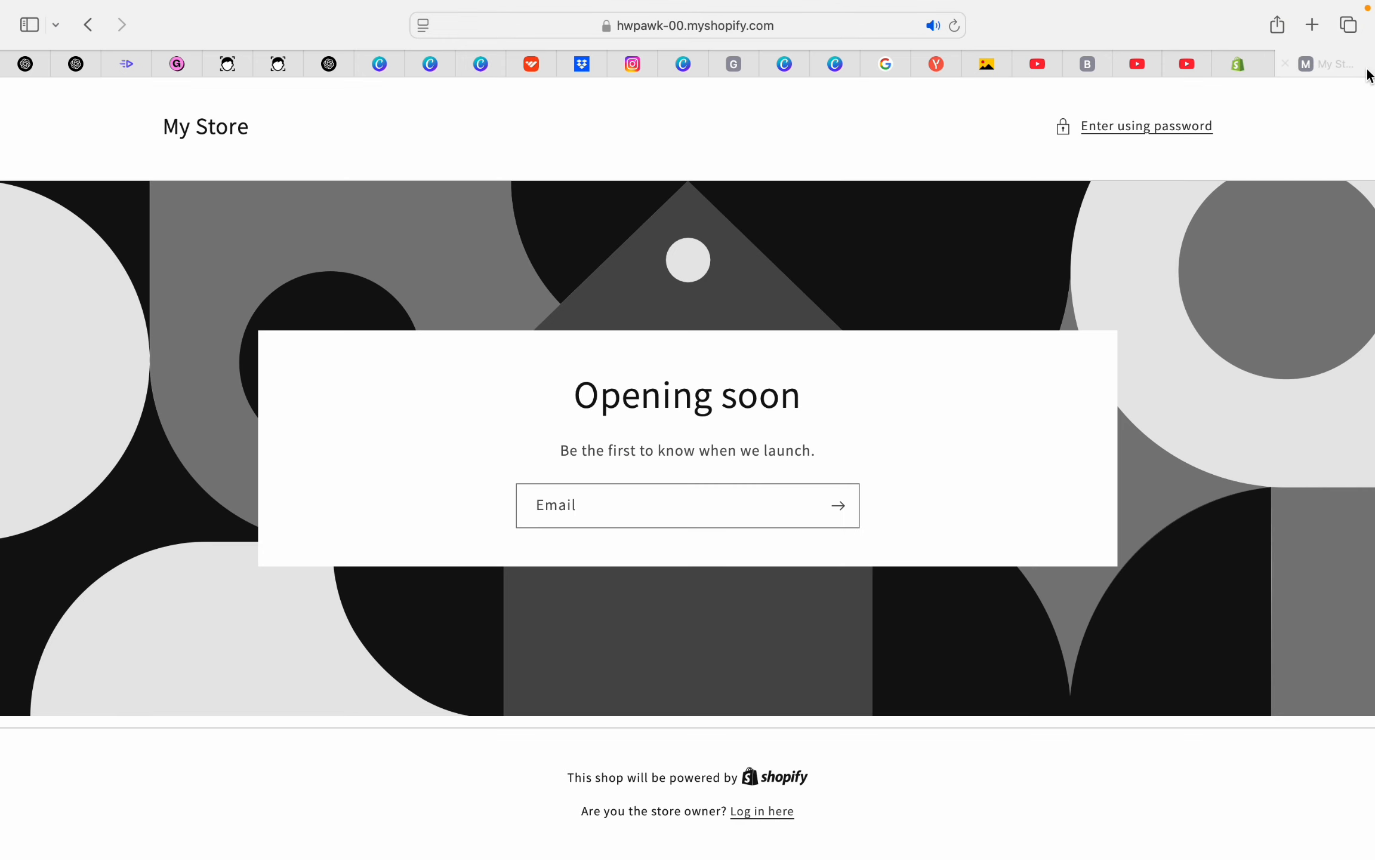
left_click(1243, 64)
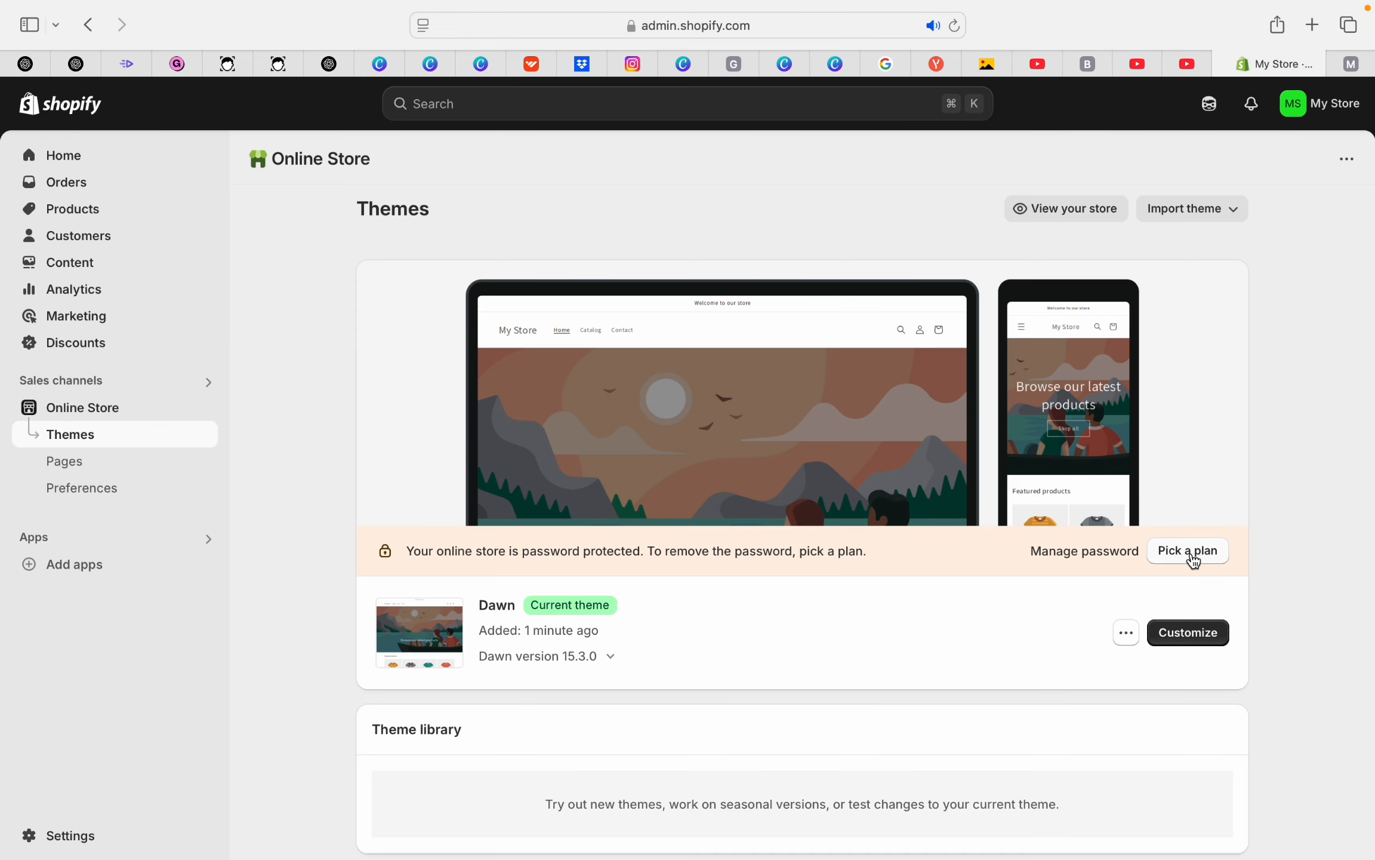
Open Manage password and select the storefront access password in Preferences
left_click(1092, 561)
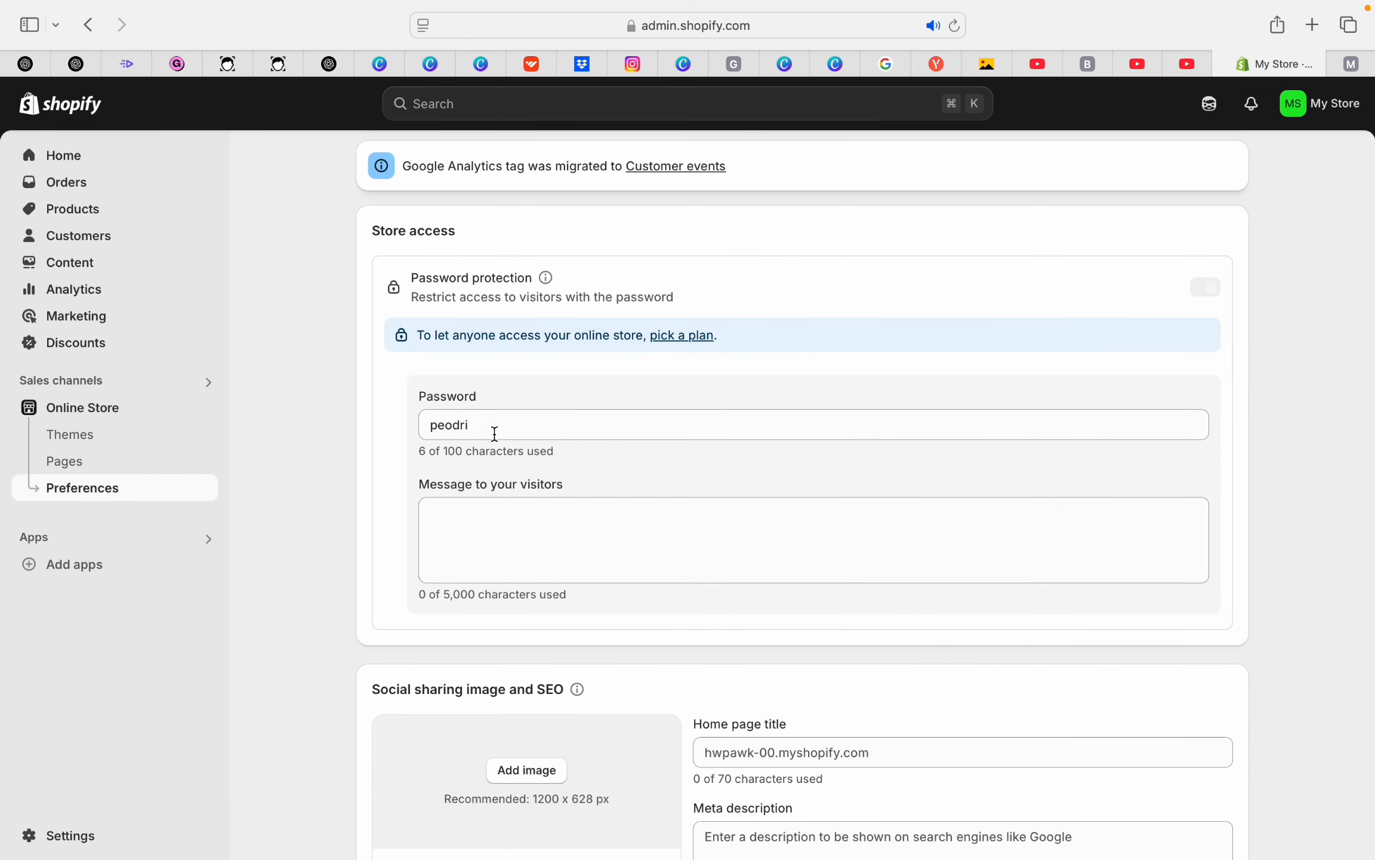
left_click_drag(496, 449, 398, 432)
left_click(460, 411)
left_click_drag(488, 408, 418, 407)
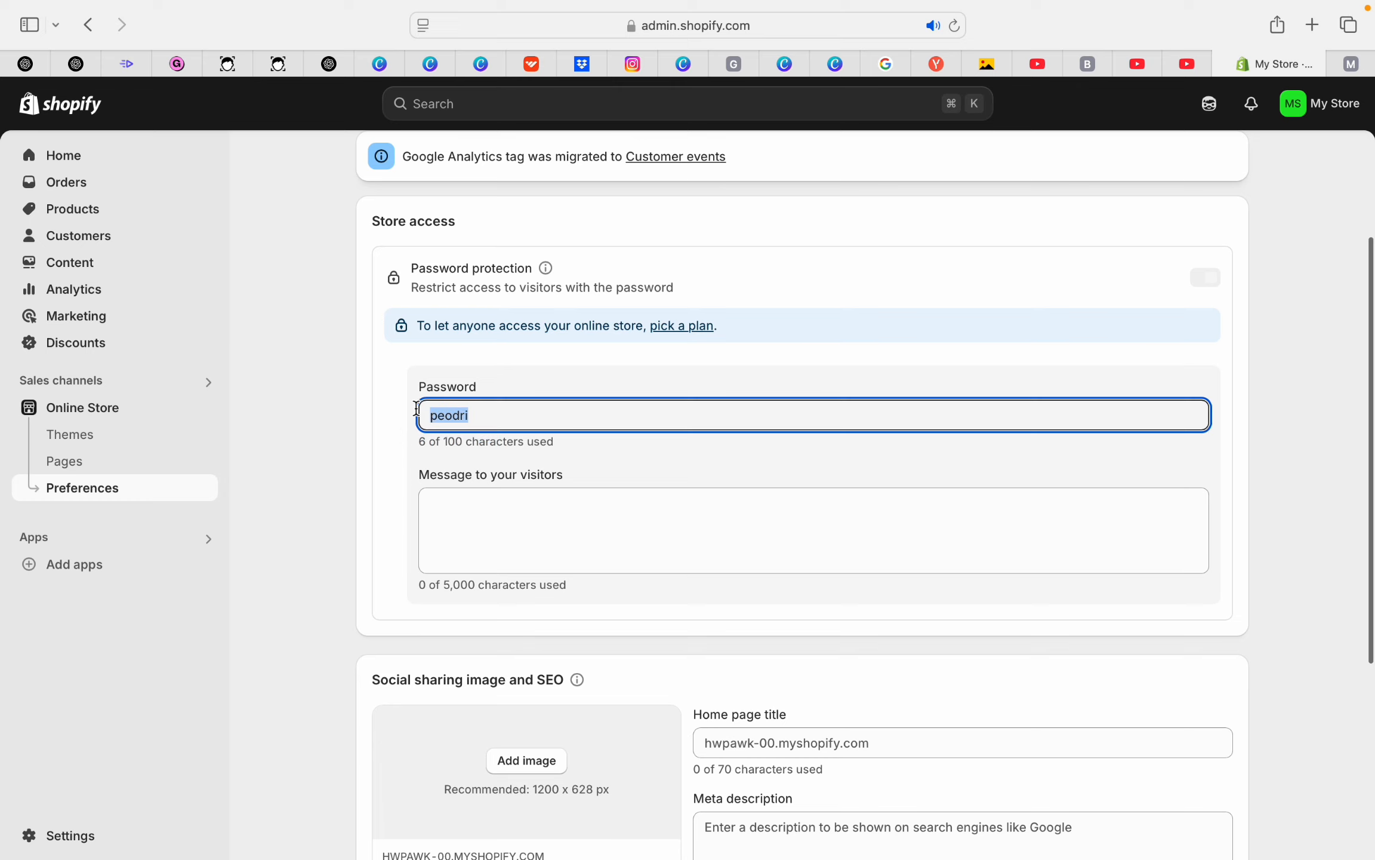
Unlock the storefront with the password, browse its homepage, then return to the admin
left_click(1351, 64)
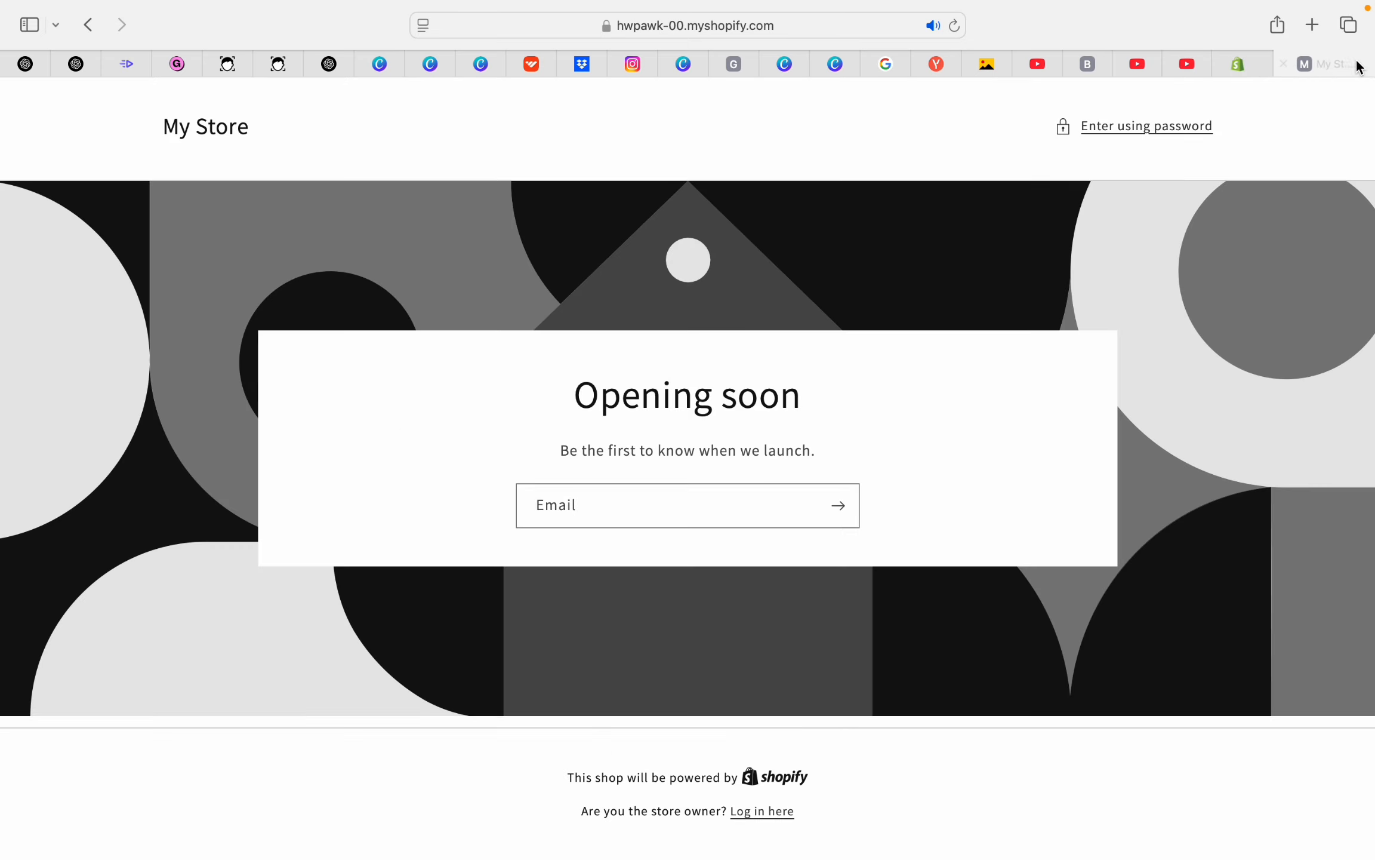
left_click(615, 503)
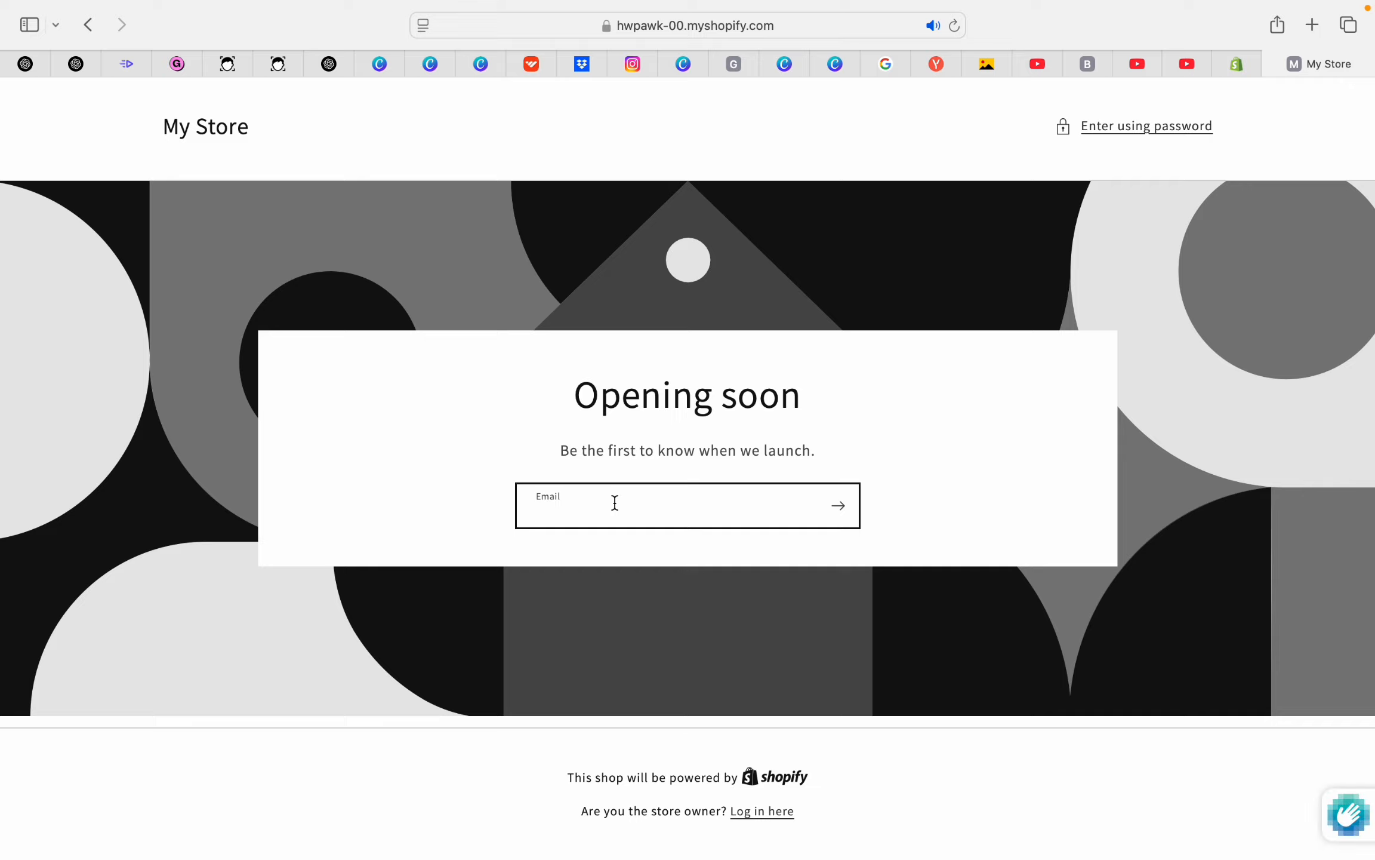
left_click(1173, 126)
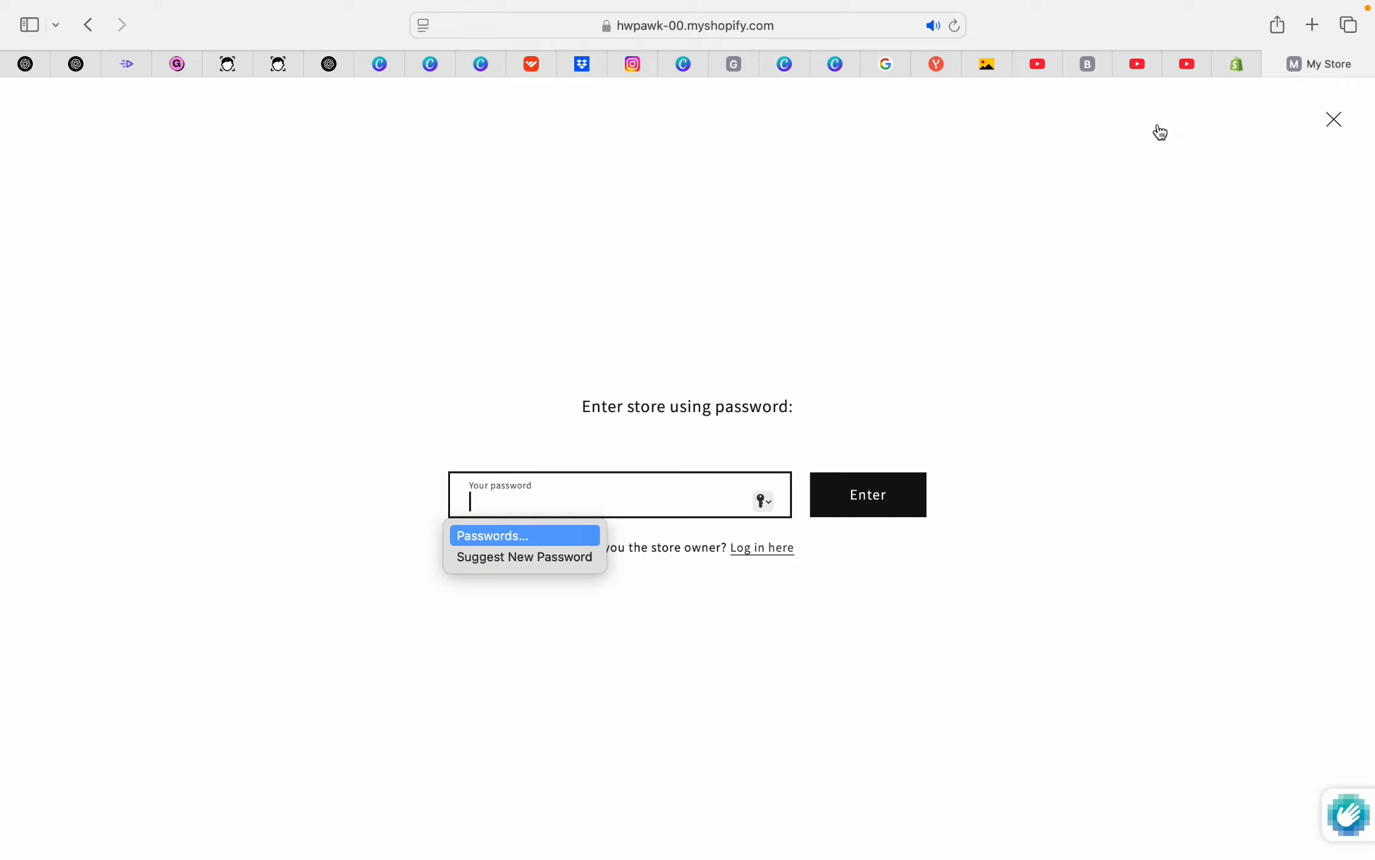
type("••••••")
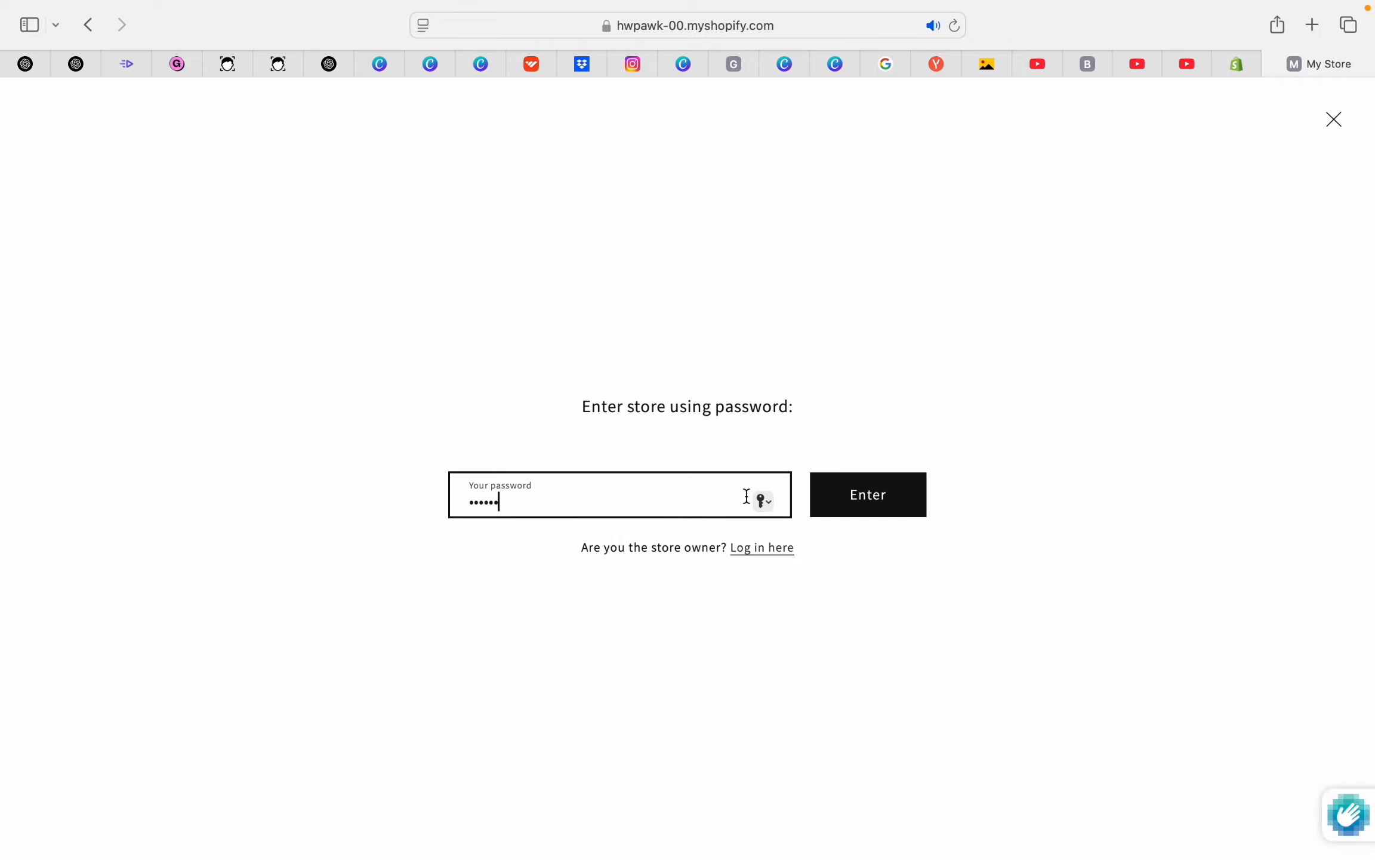
left_click(889, 501)
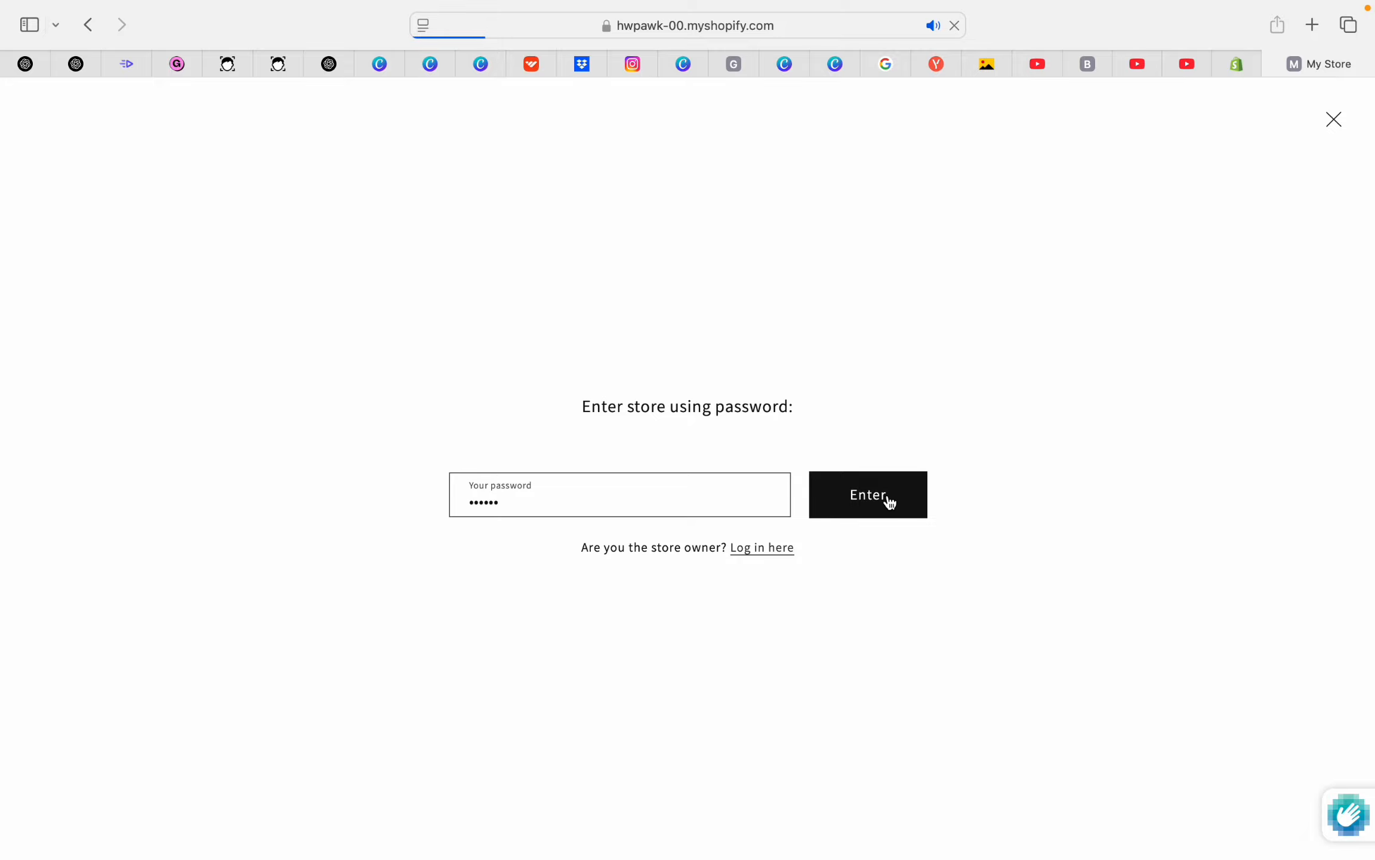
scroll(749, 403, "down", 5)
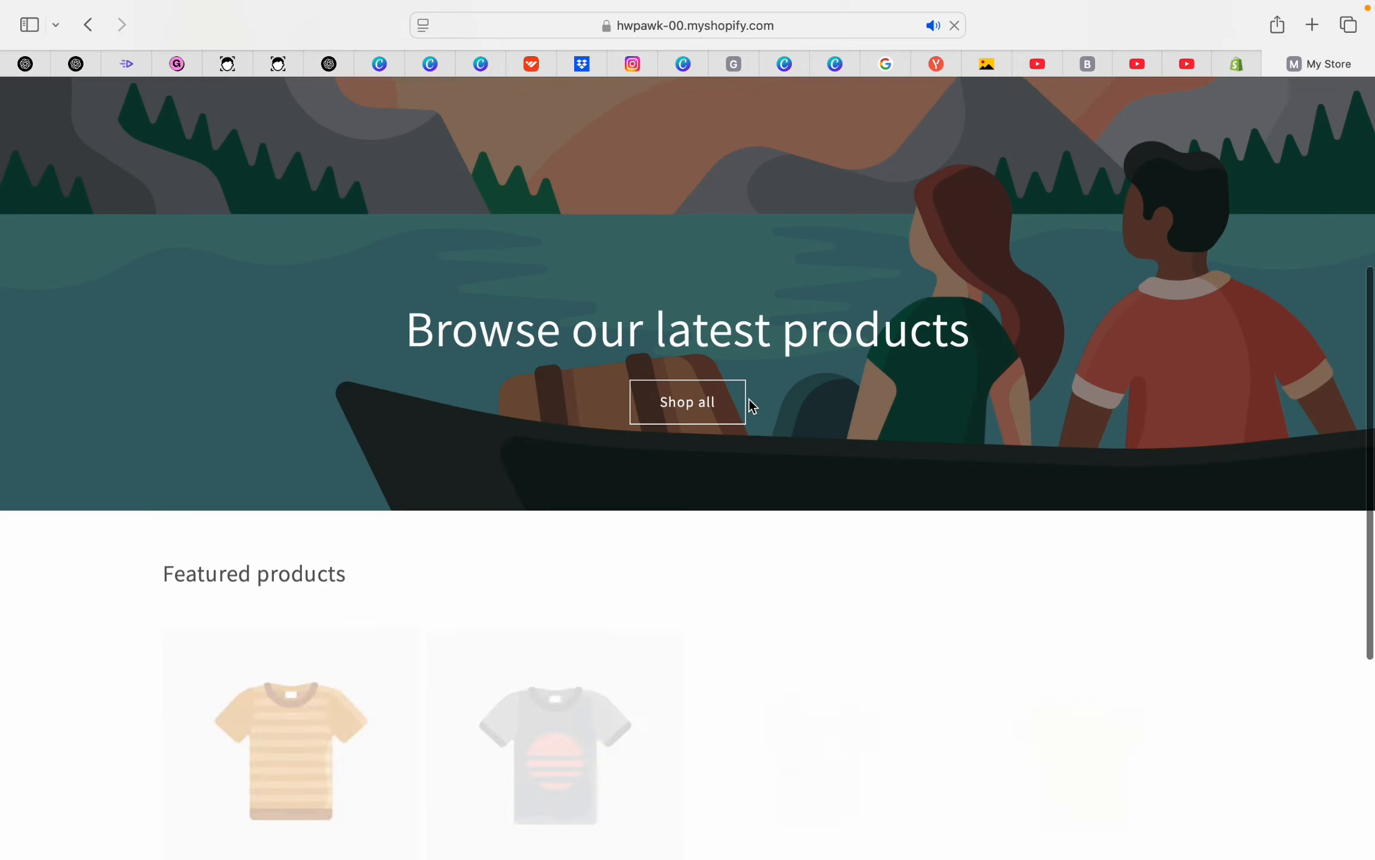
scroll(749, 403, "down", 5)
scroll(749, 403, "up", 10)
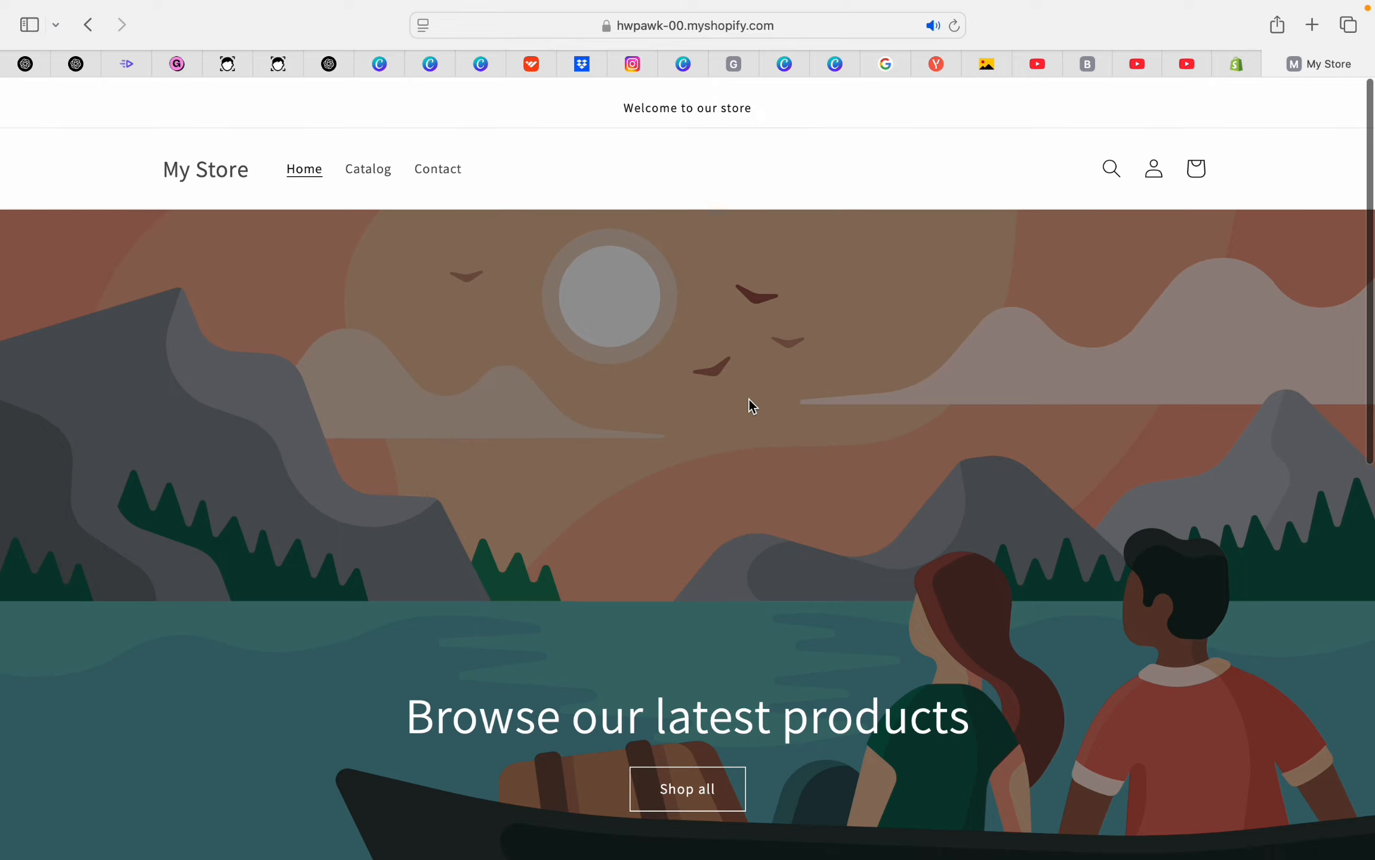
scroll(749, 403, "down", 10)
scroll(750, 402, "up", 10)
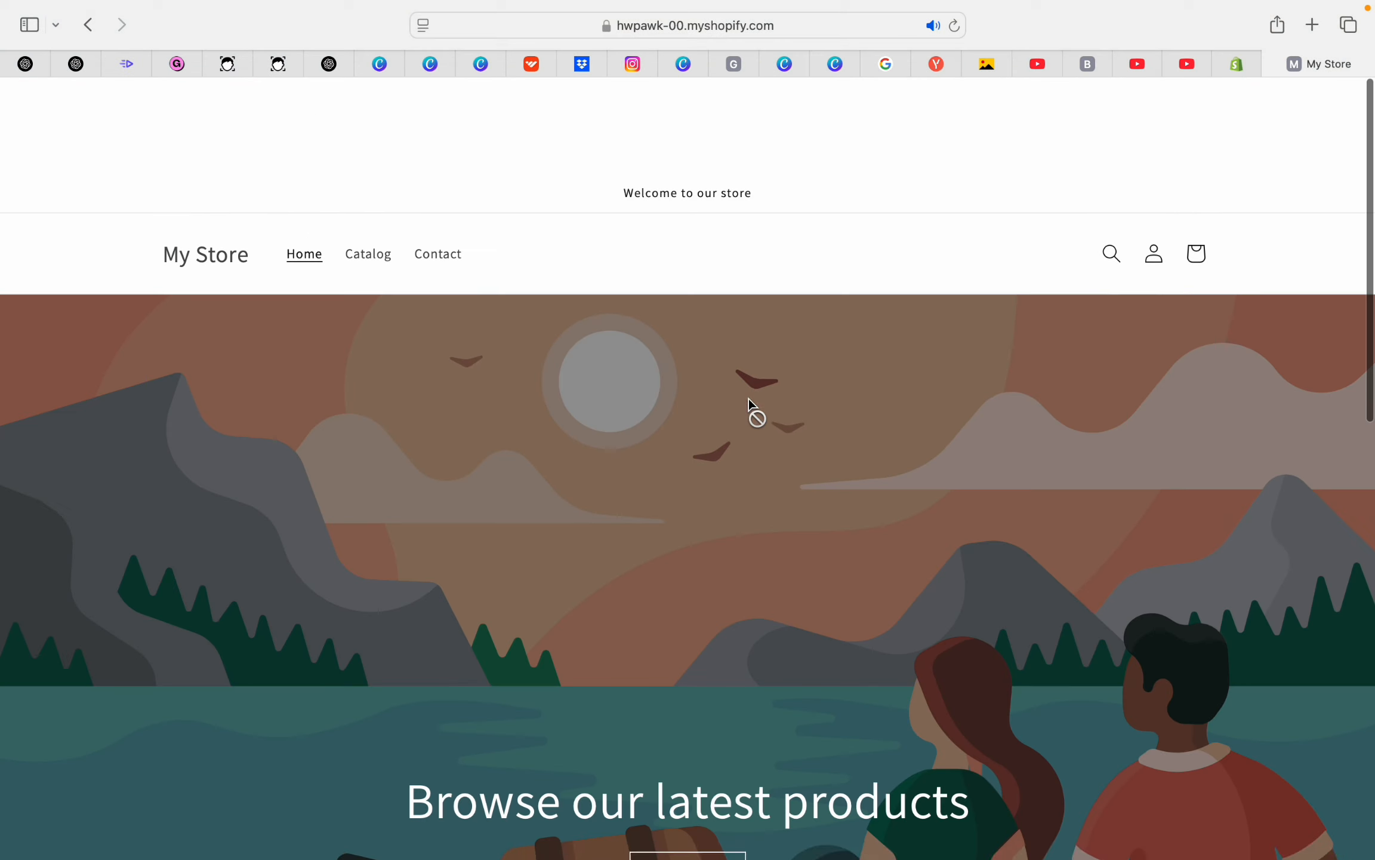
left_click(1237, 64)
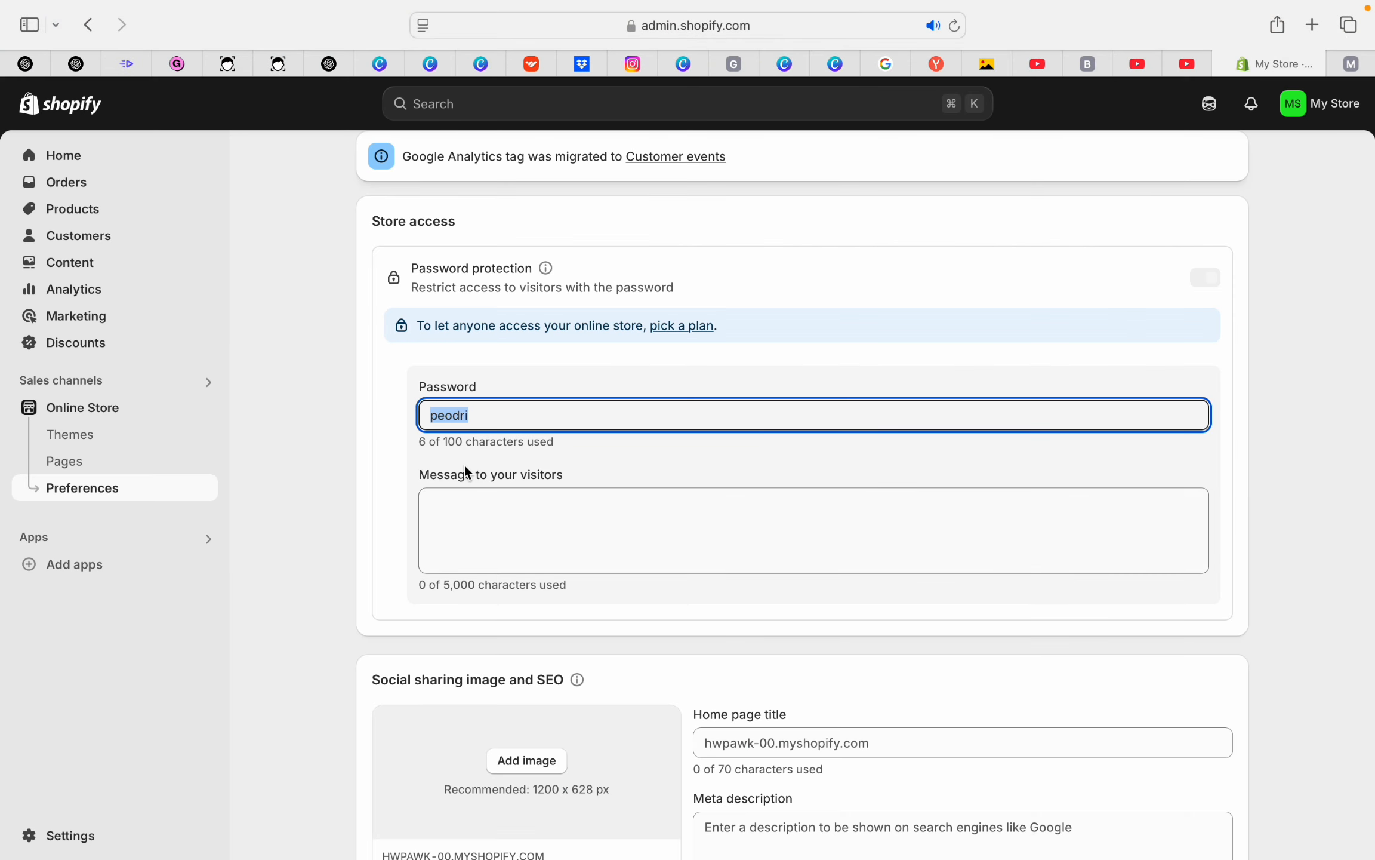
Open Settings in the Shopify admin and choose the Domains section
left_click(86, 836)
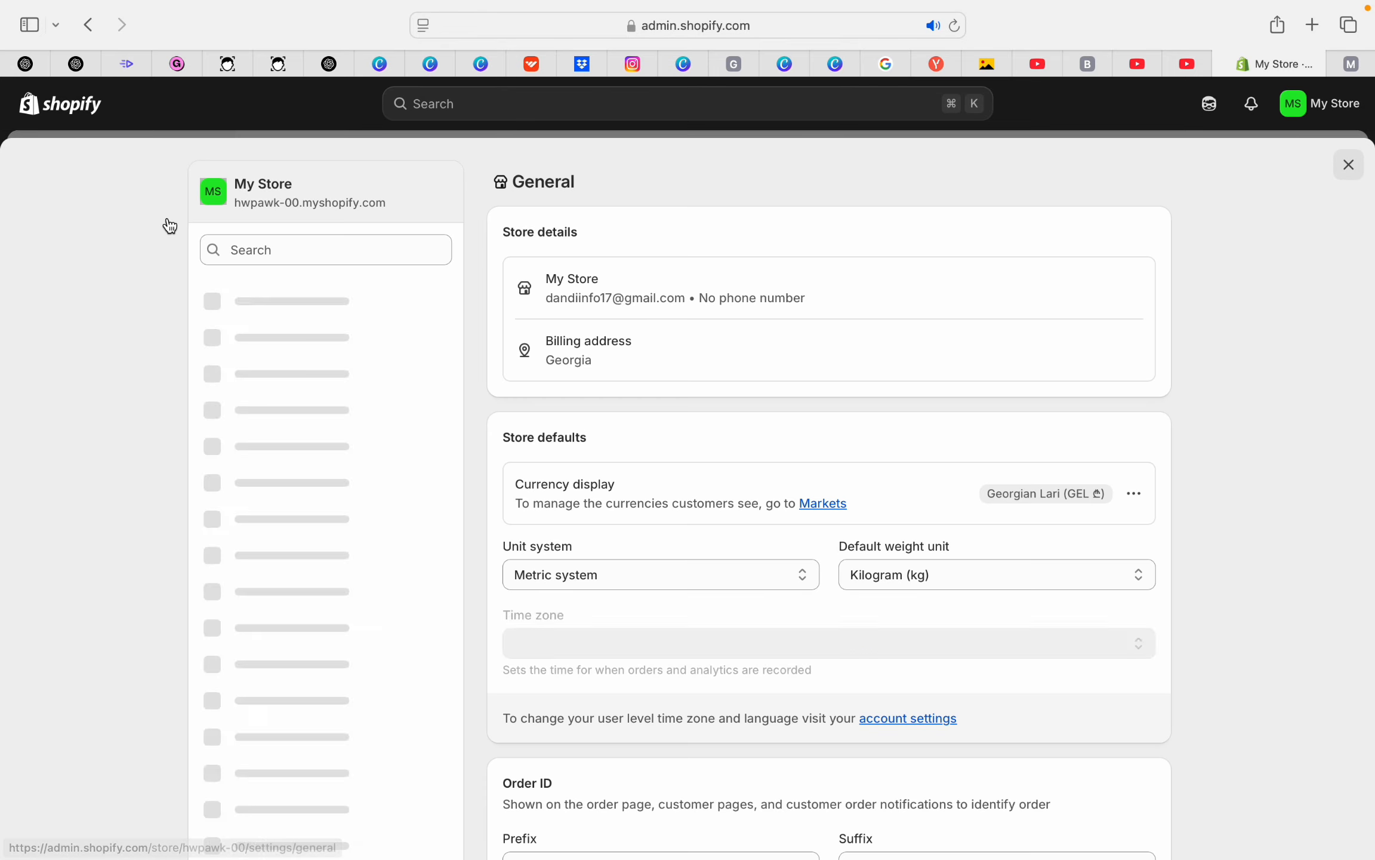
scroll(326, 408, "down", 4)
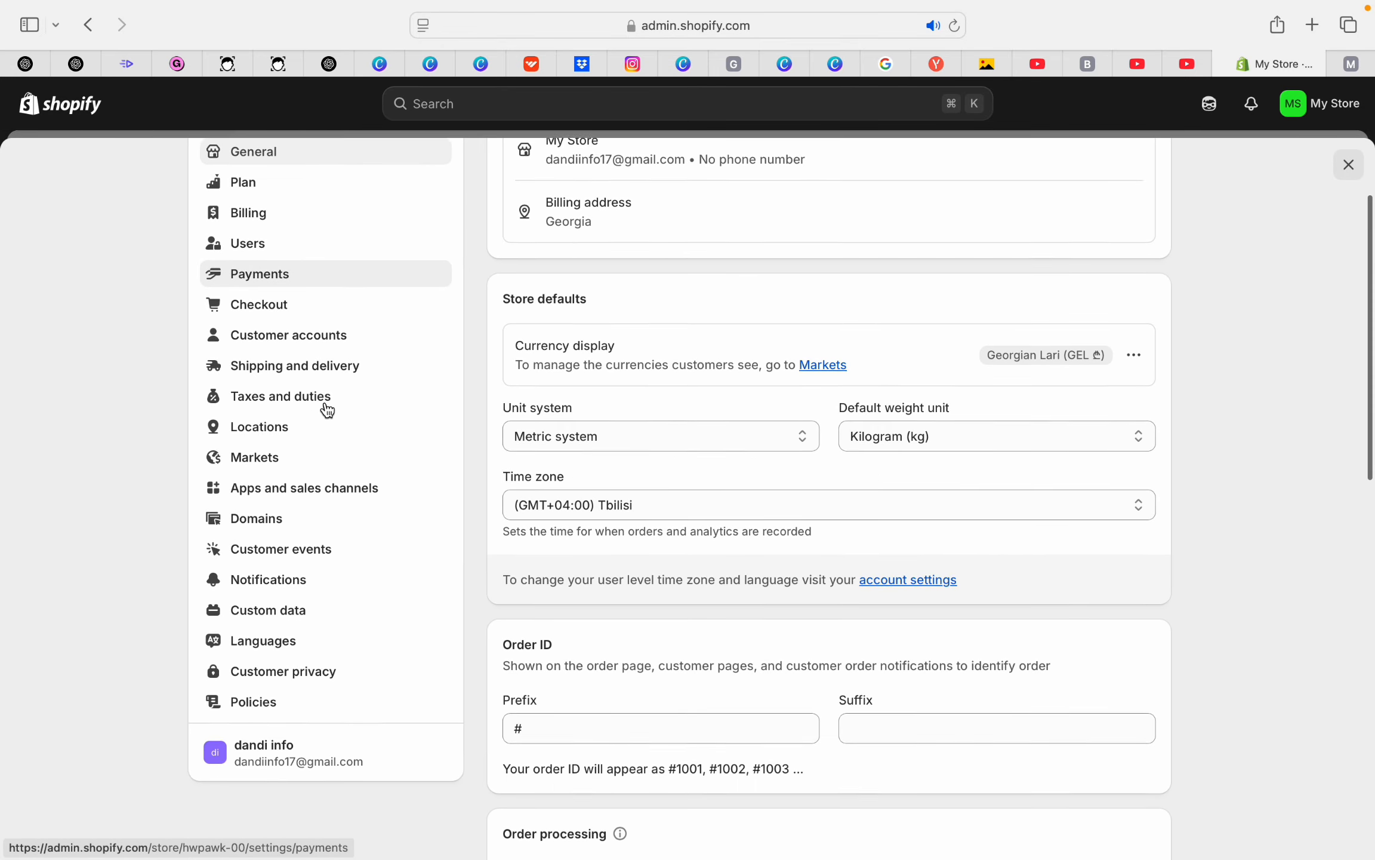
left_click(294, 481)
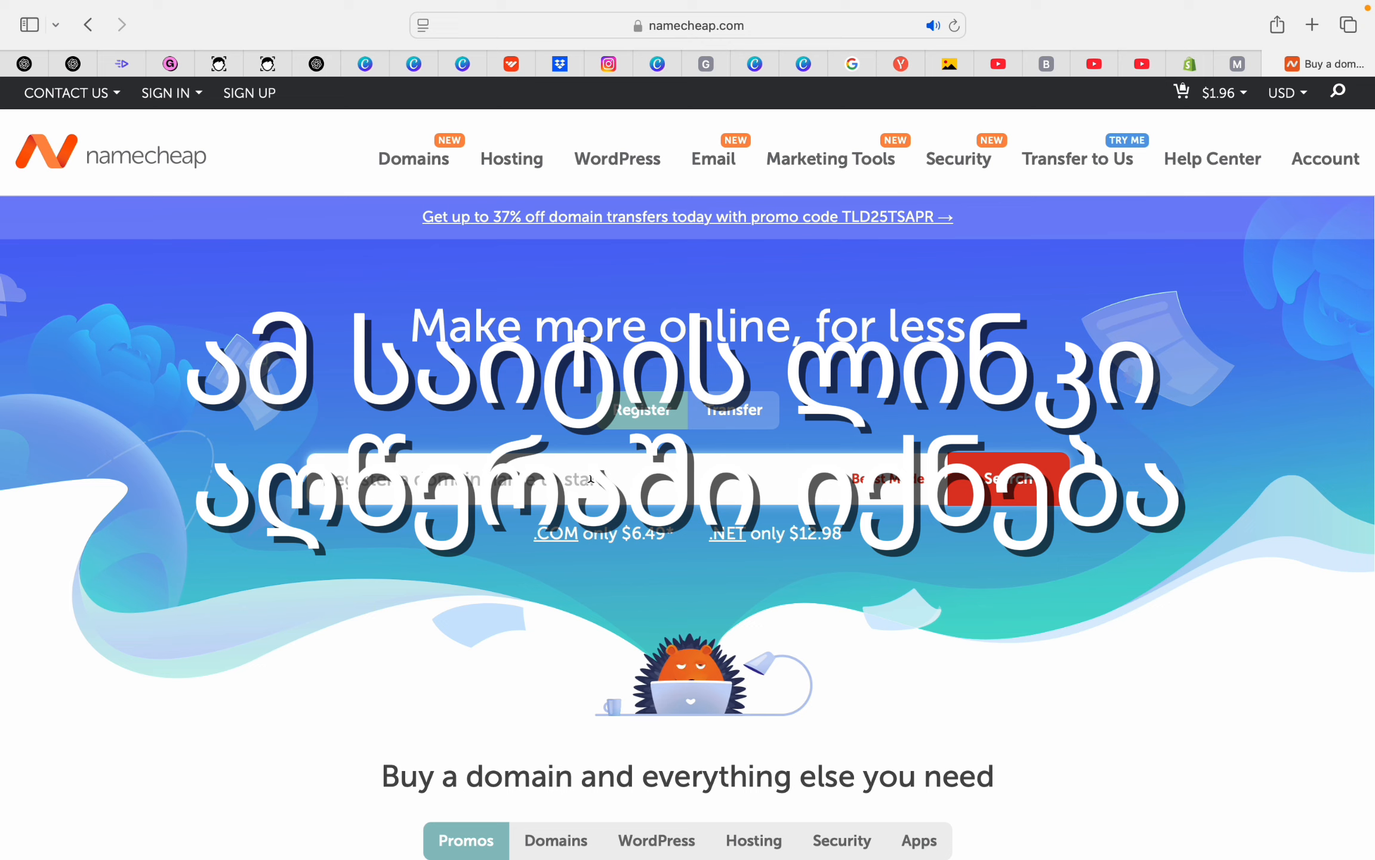
Search Namecheap for the domain name 'dallianto'
left_click(589, 477)
type("da")
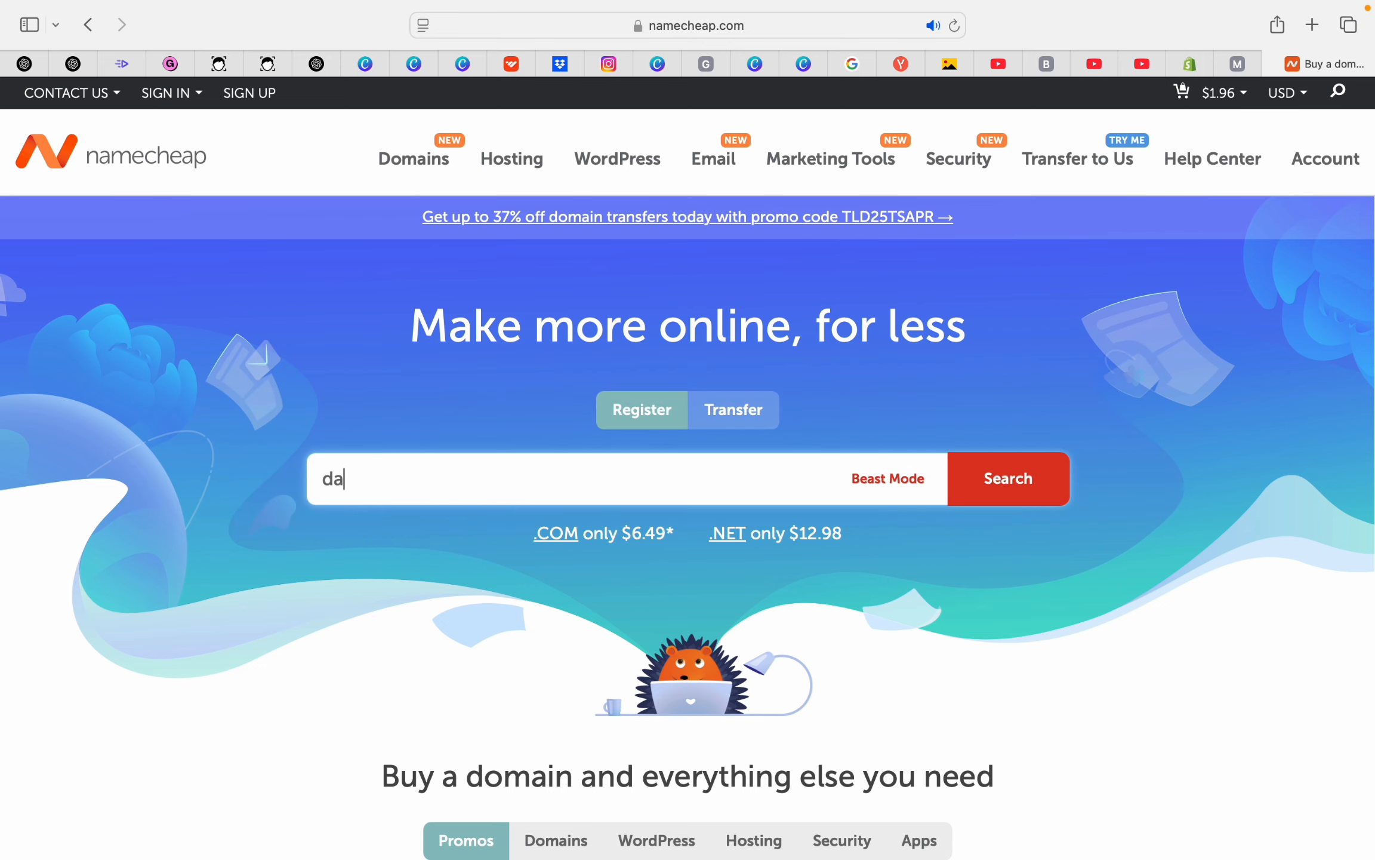
type("llianto")
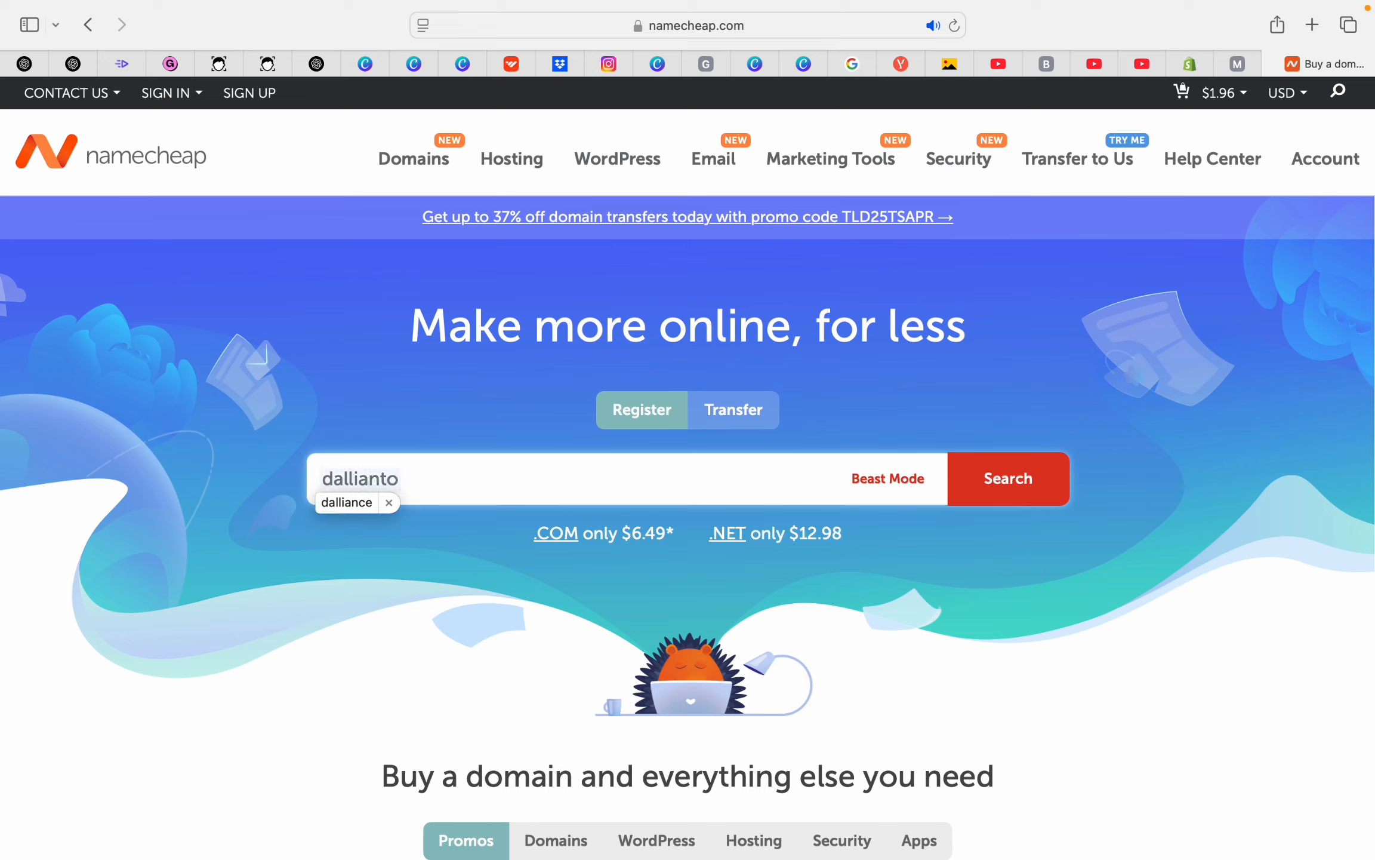
left_click(425, 478)
key("BackSpace")
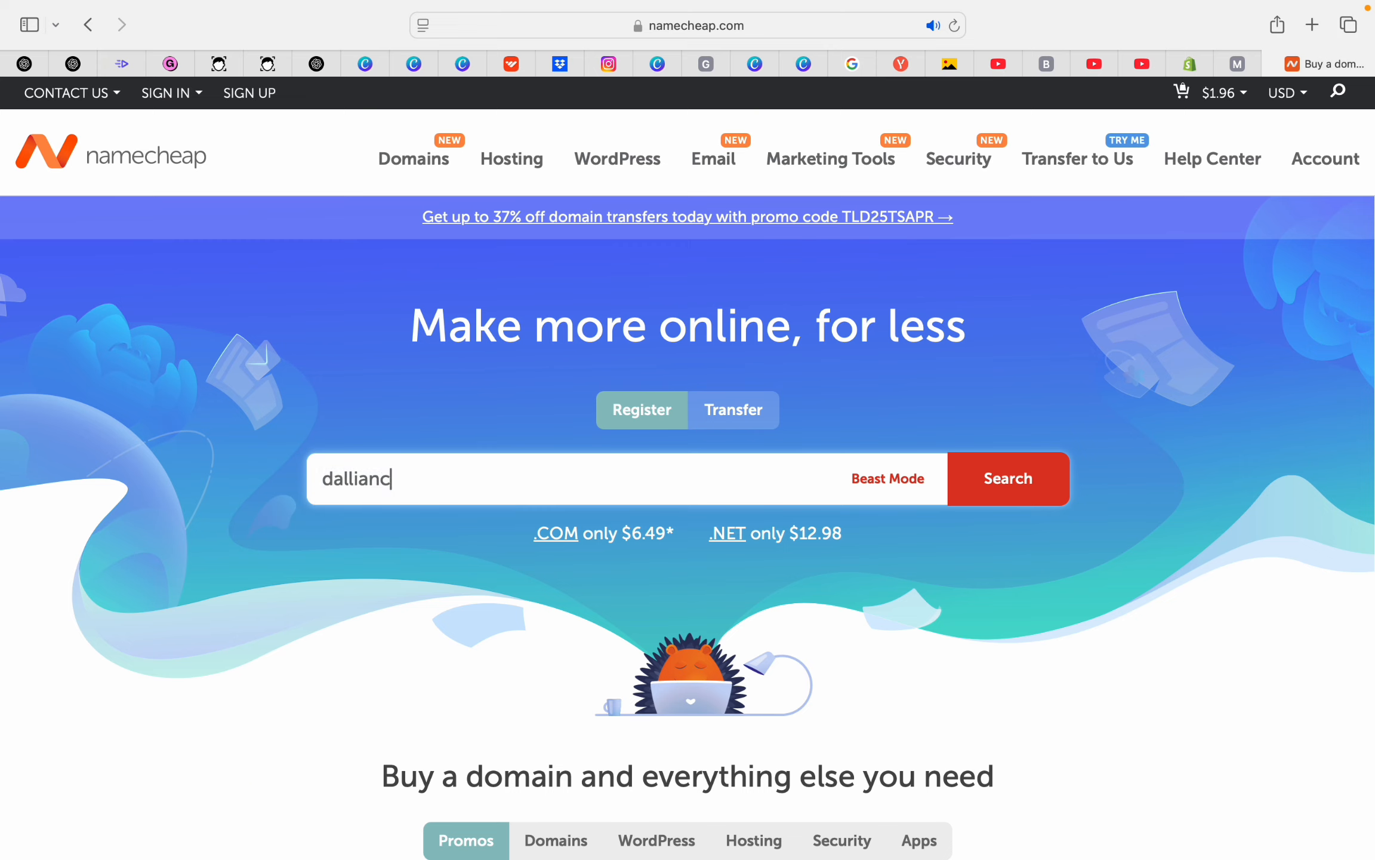
type("to")
left_click(1027, 484)
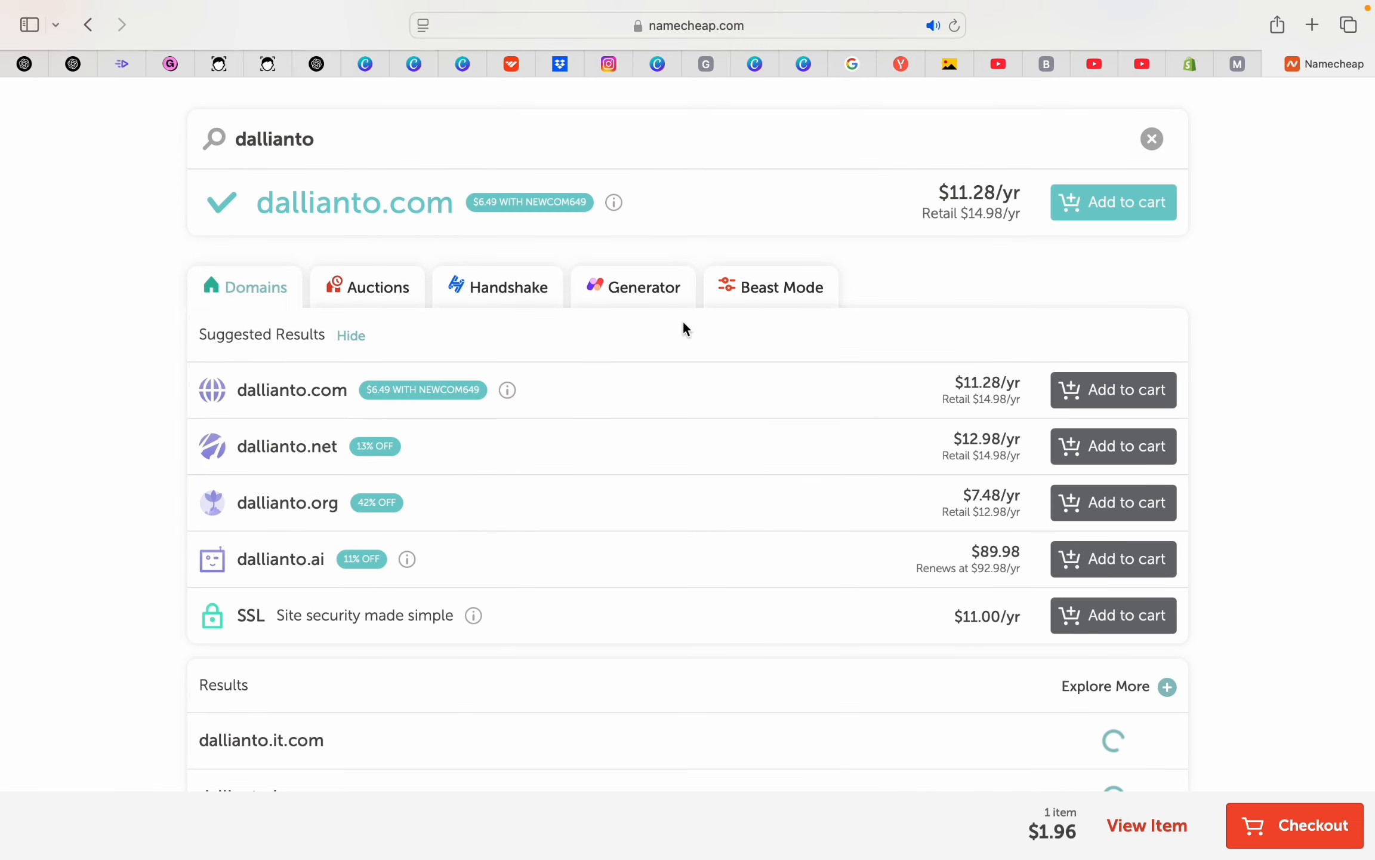
Review the dallianto results, open the cart and remove dallianto.store
scroll(683, 329, "up", 2)
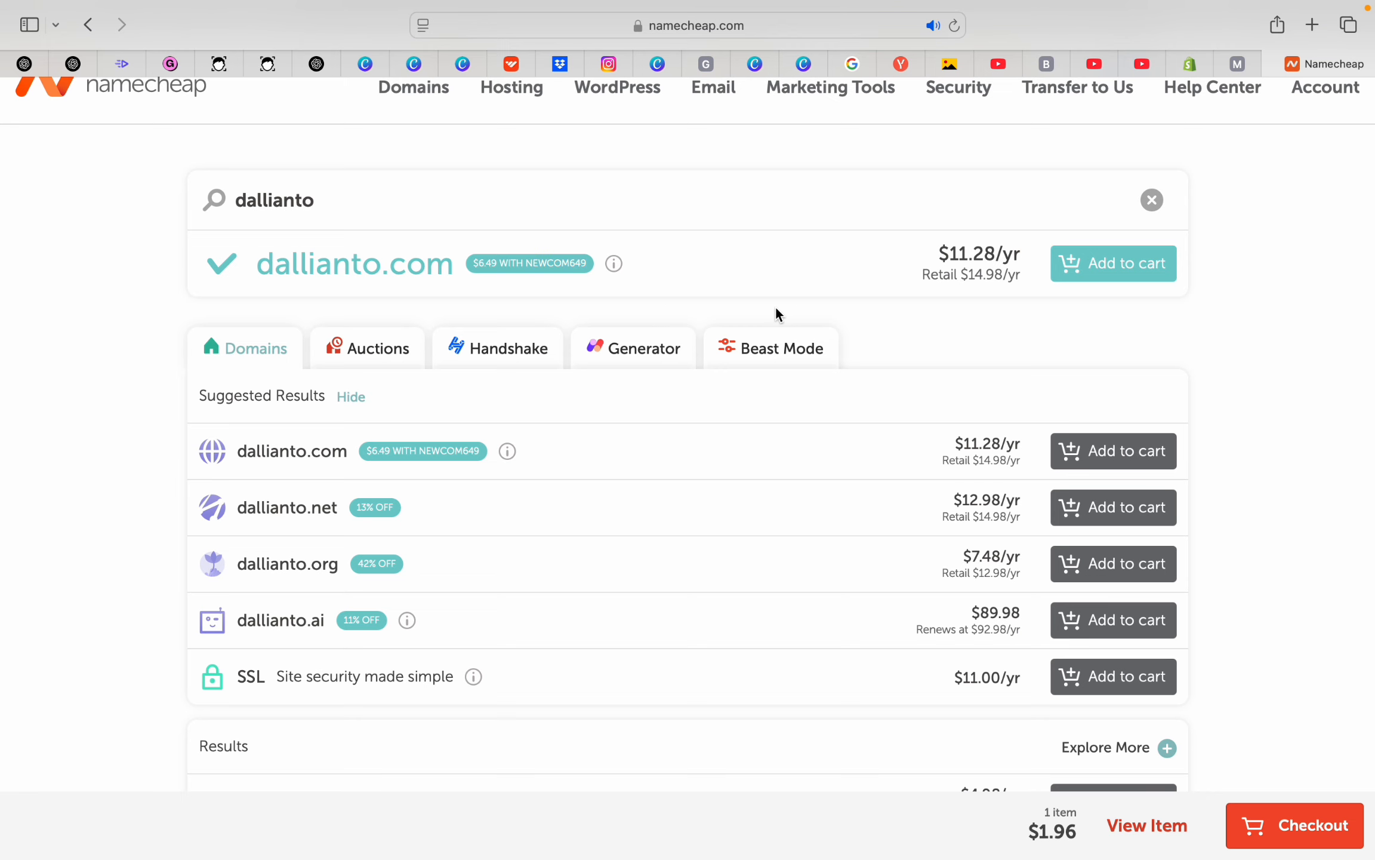
scroll(776, 307, "down", 2)
scroll(776, 308, "down", 3)
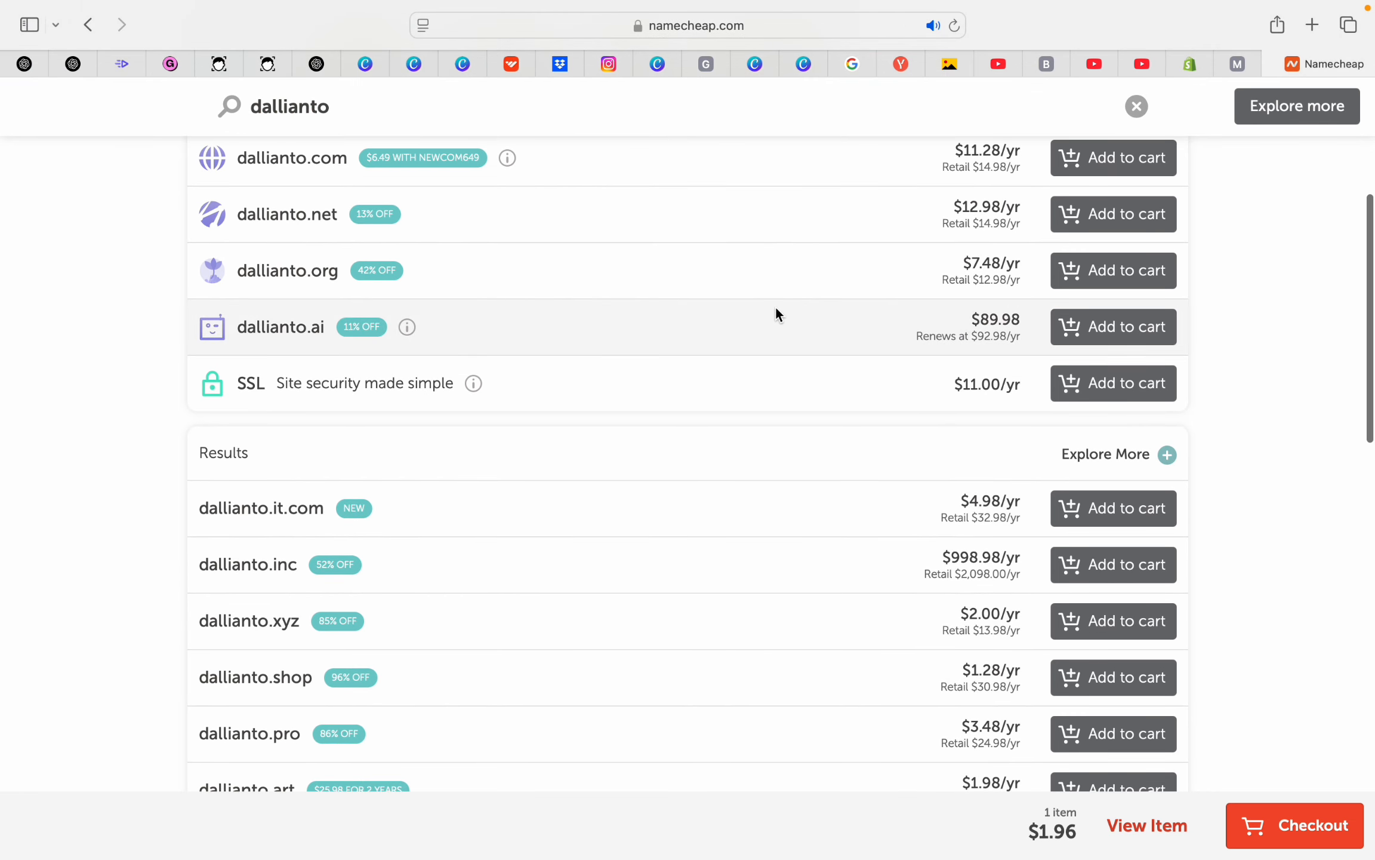
scroll(676, 378, "down", 3)
scroll(710, 343, "down", 3)
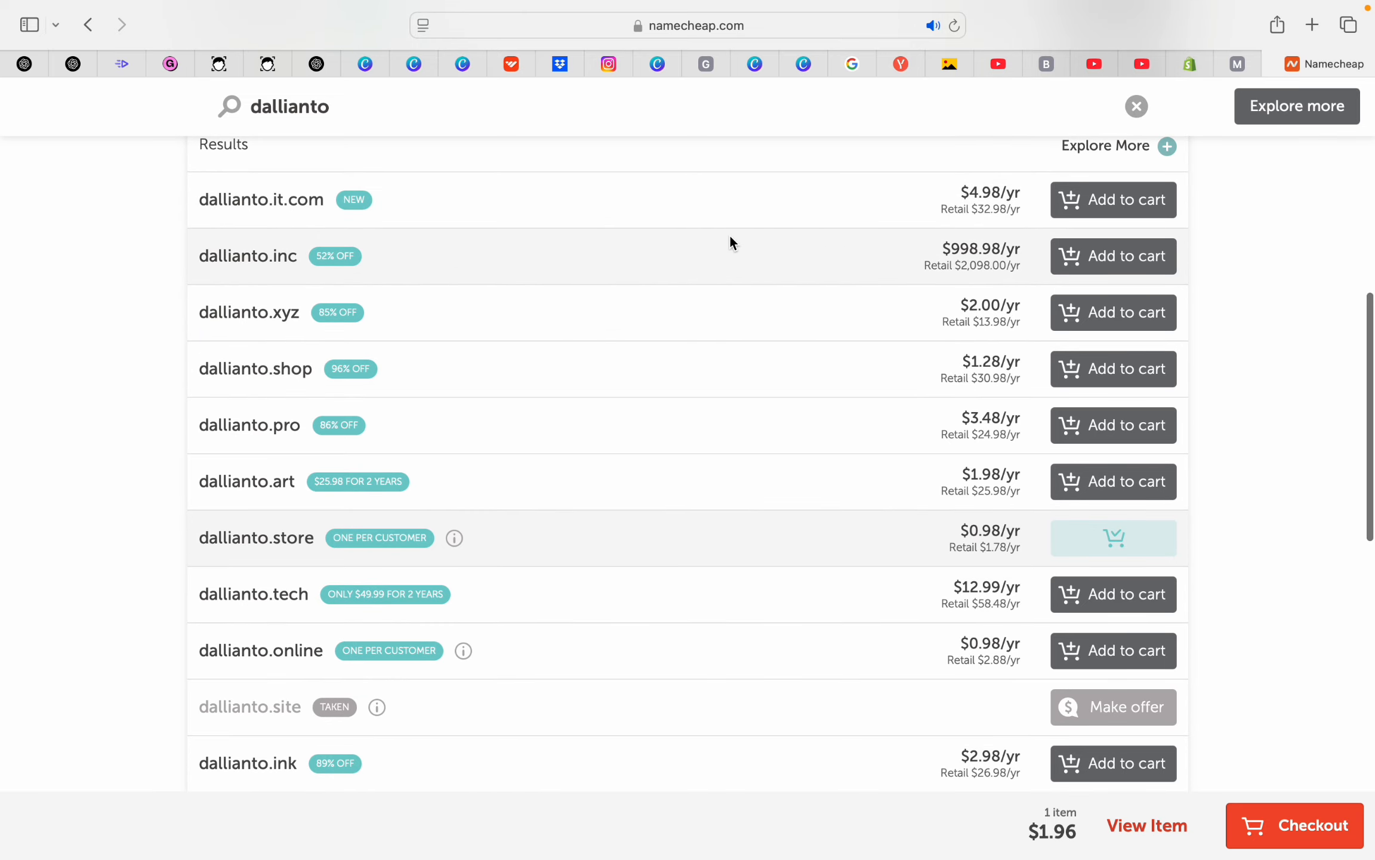
scroll(731, 237, "down", 2)
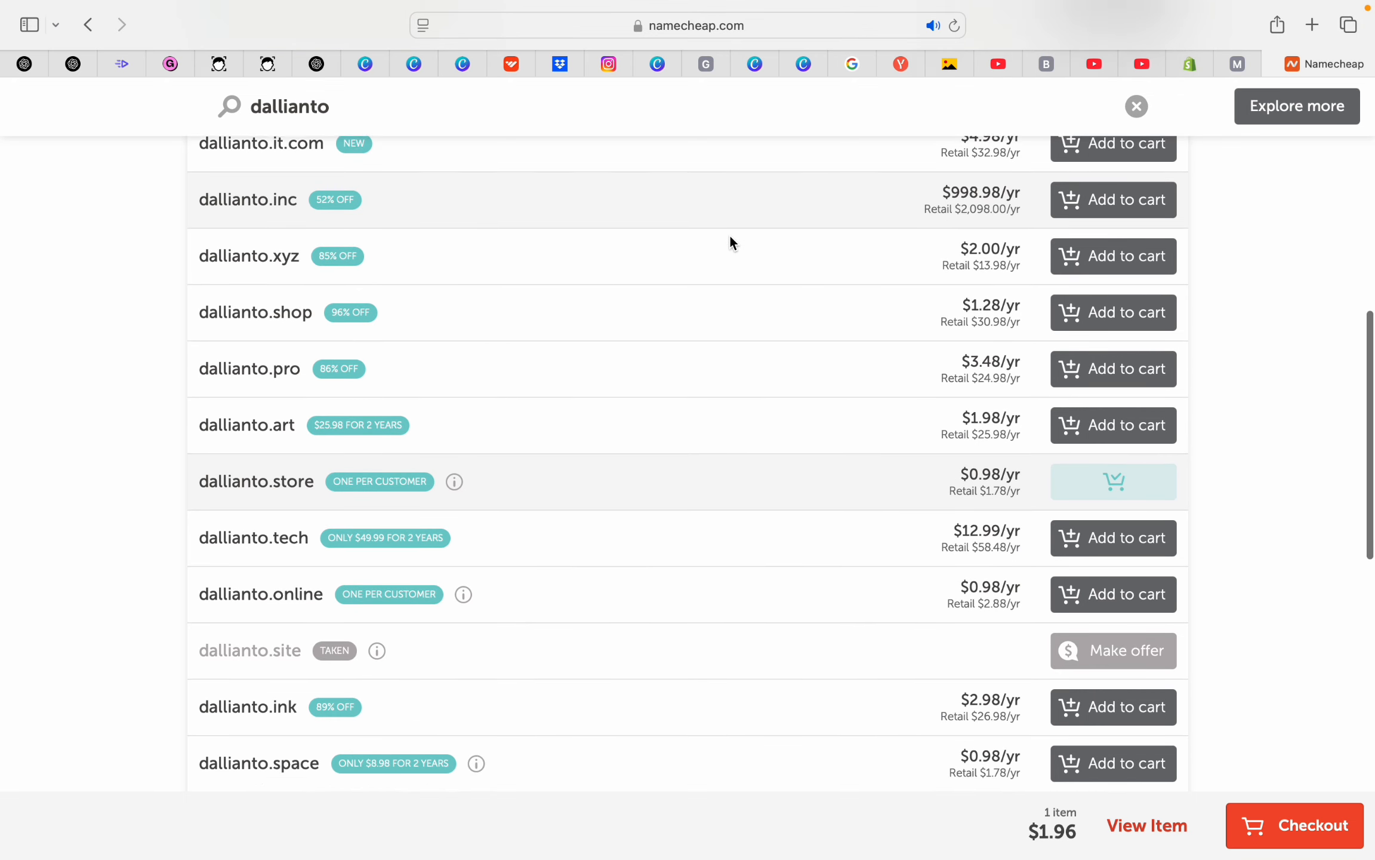
scroll(731, 239, "down", 1)
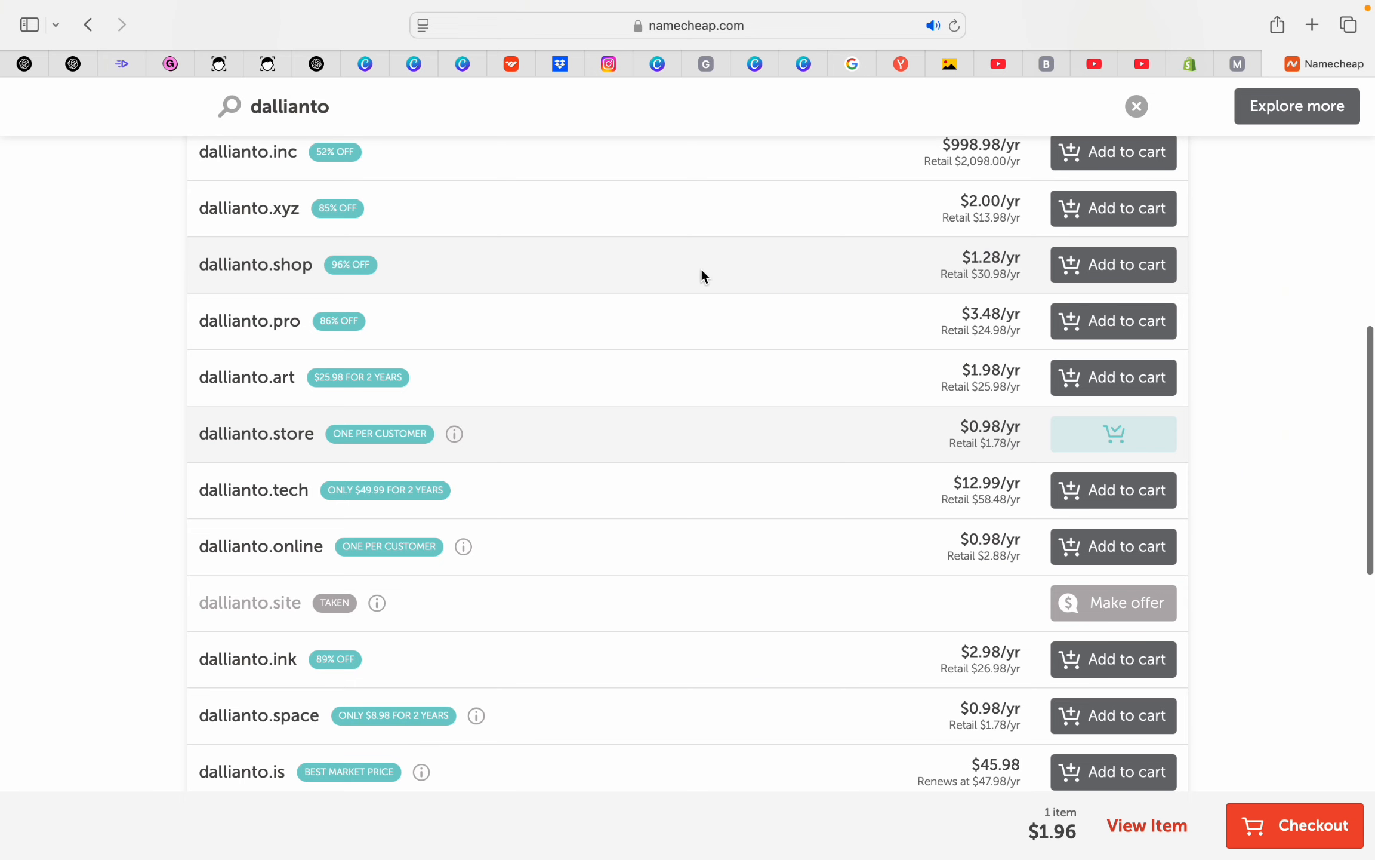
scroll(540, 327, "down", 2)
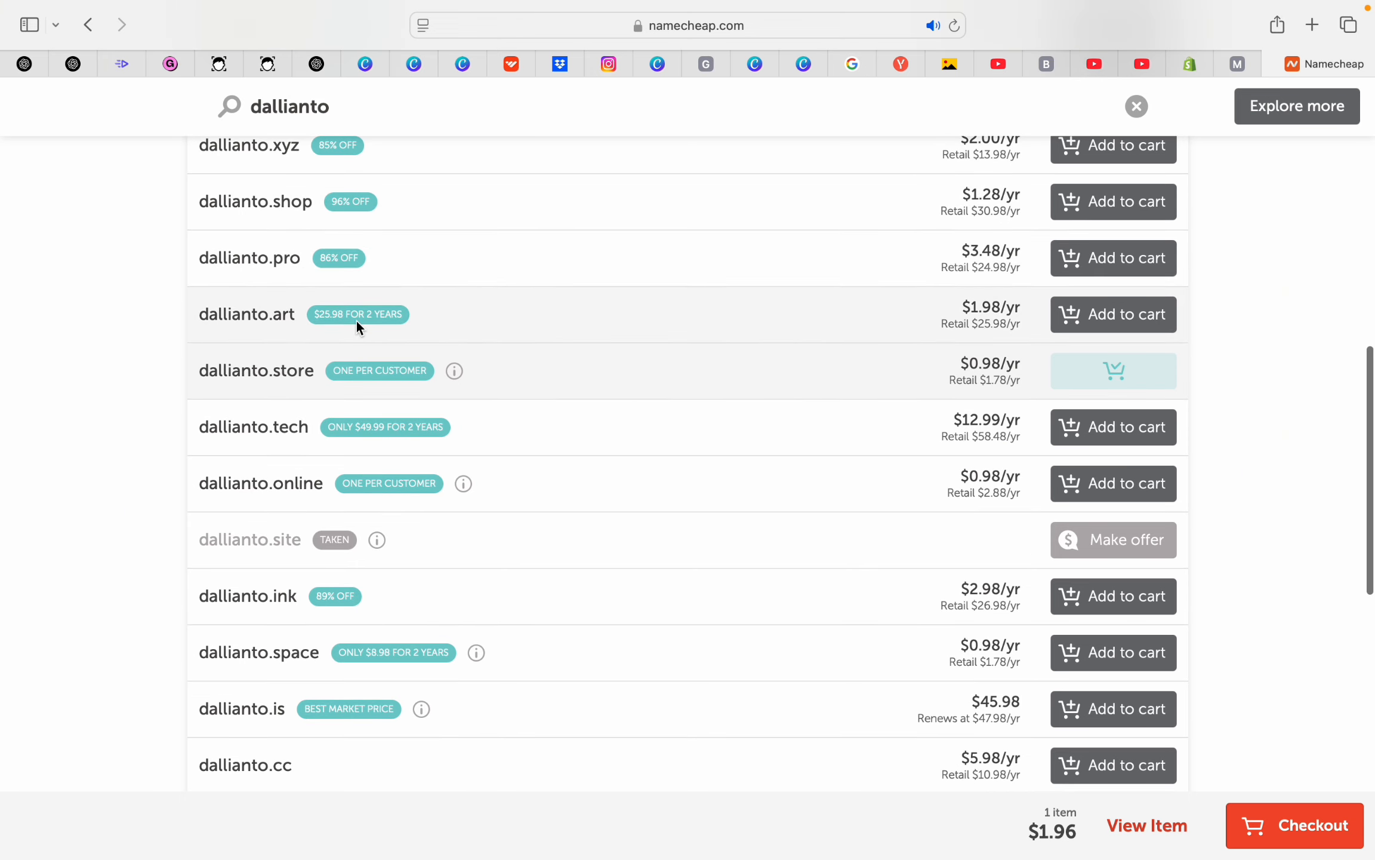
scroll(357, 320, "down", 2)
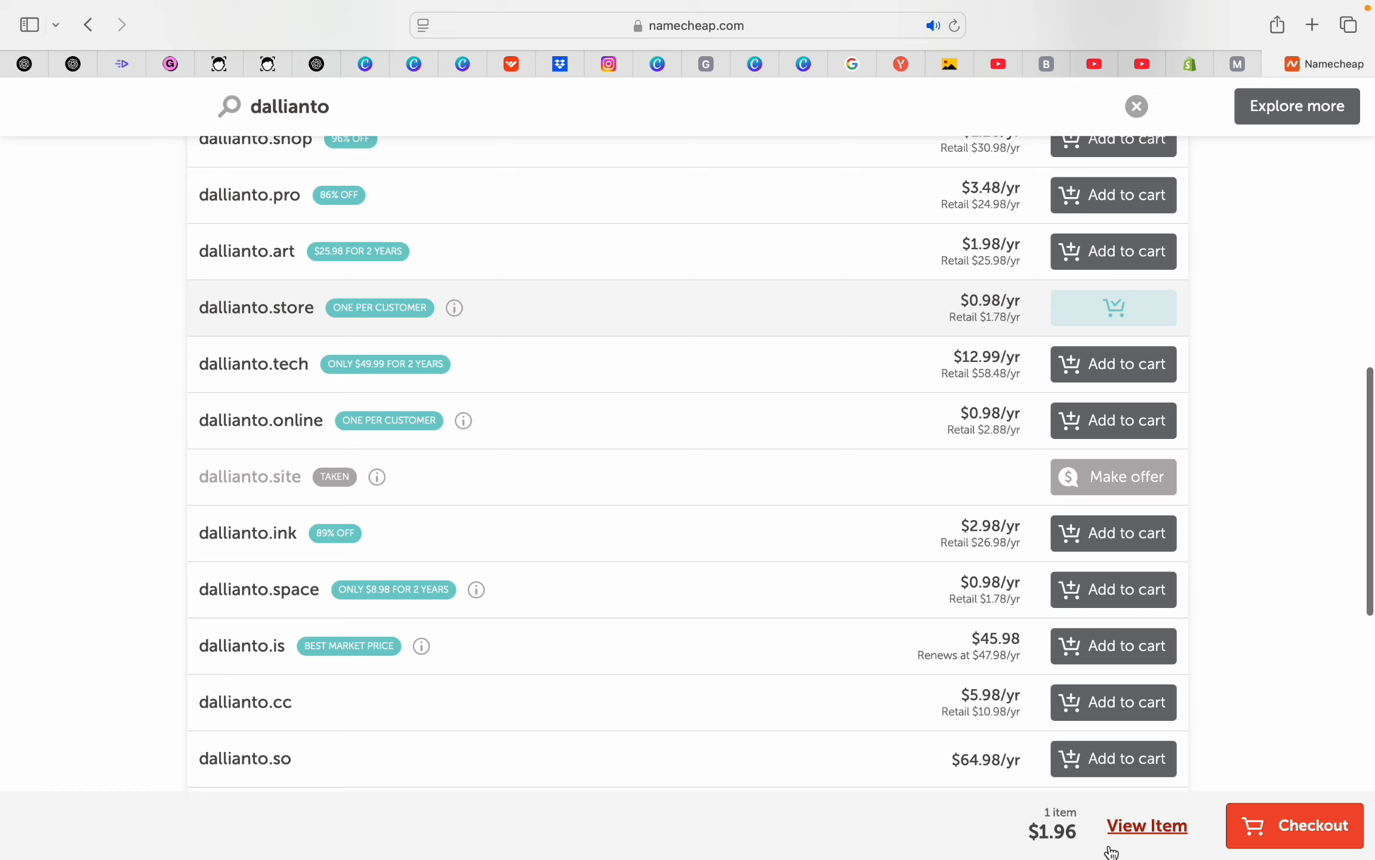
left_click(1140, 835)
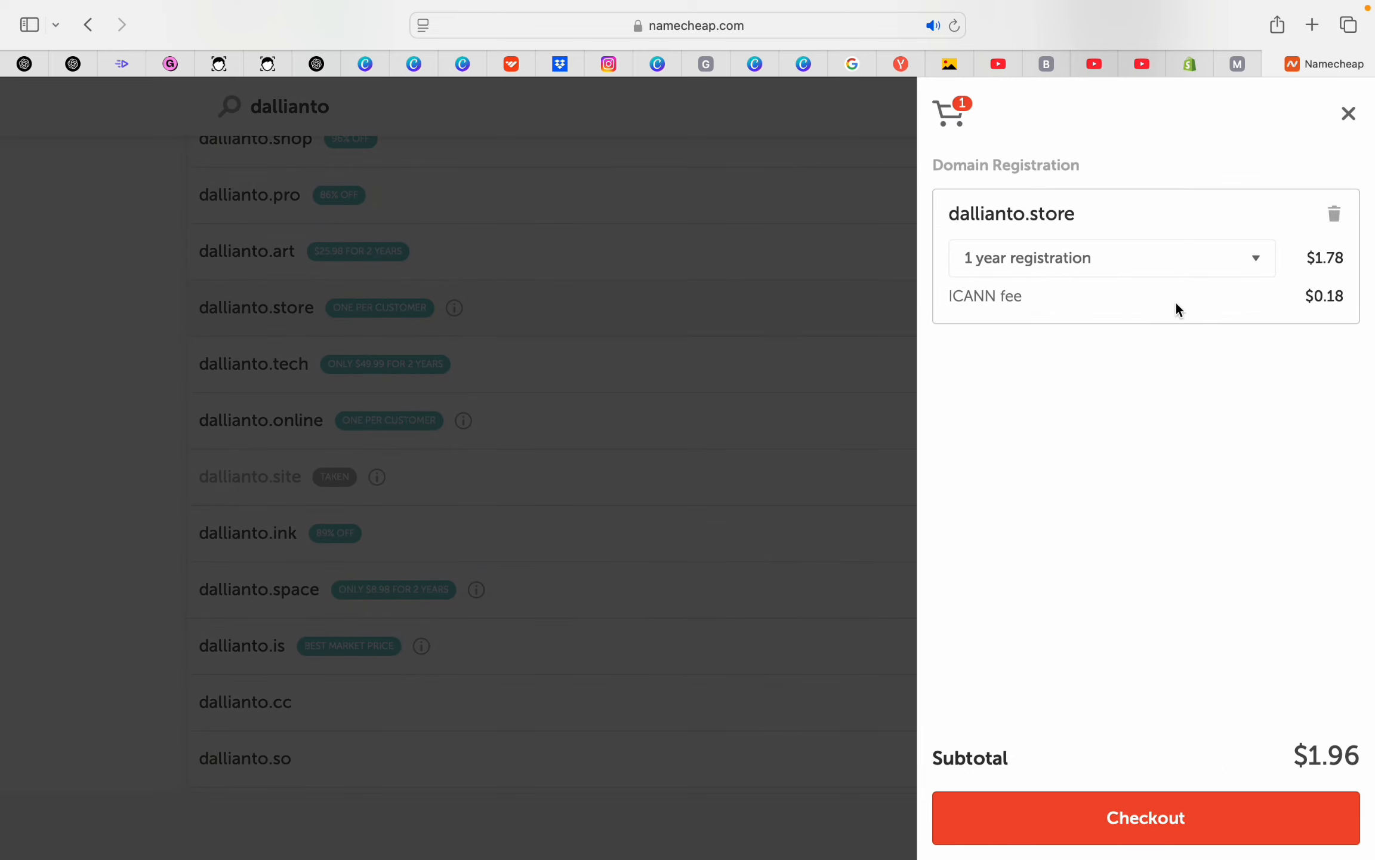
left_click(1334, 214)
left_click(1357, 117)
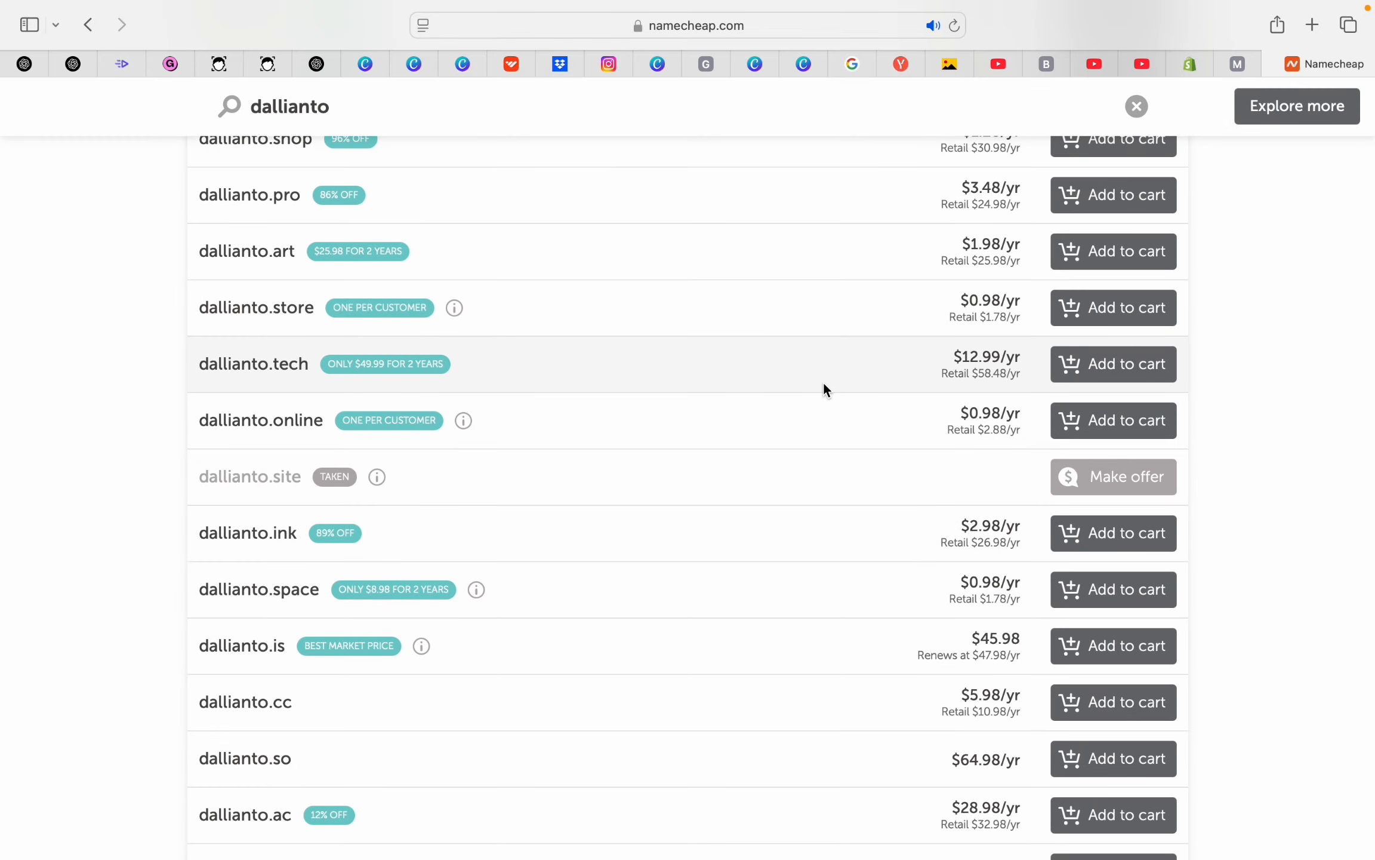
Add dallianto.store back to the cart and proceed to checkout
scroll(390, 409, "down", 1)
scroll(390, 405, "down", 1)
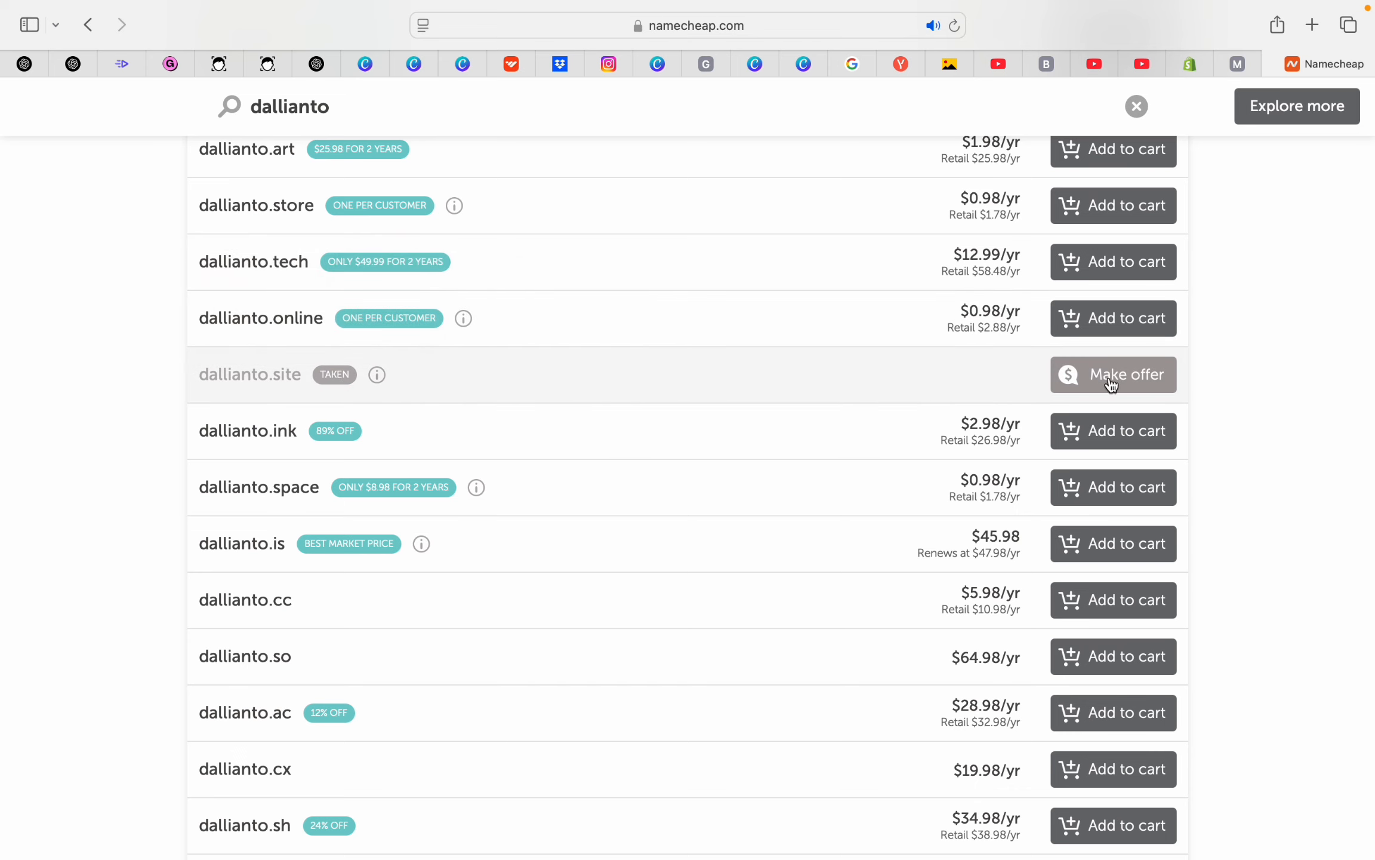
scroll(823, 382, "down", 1)
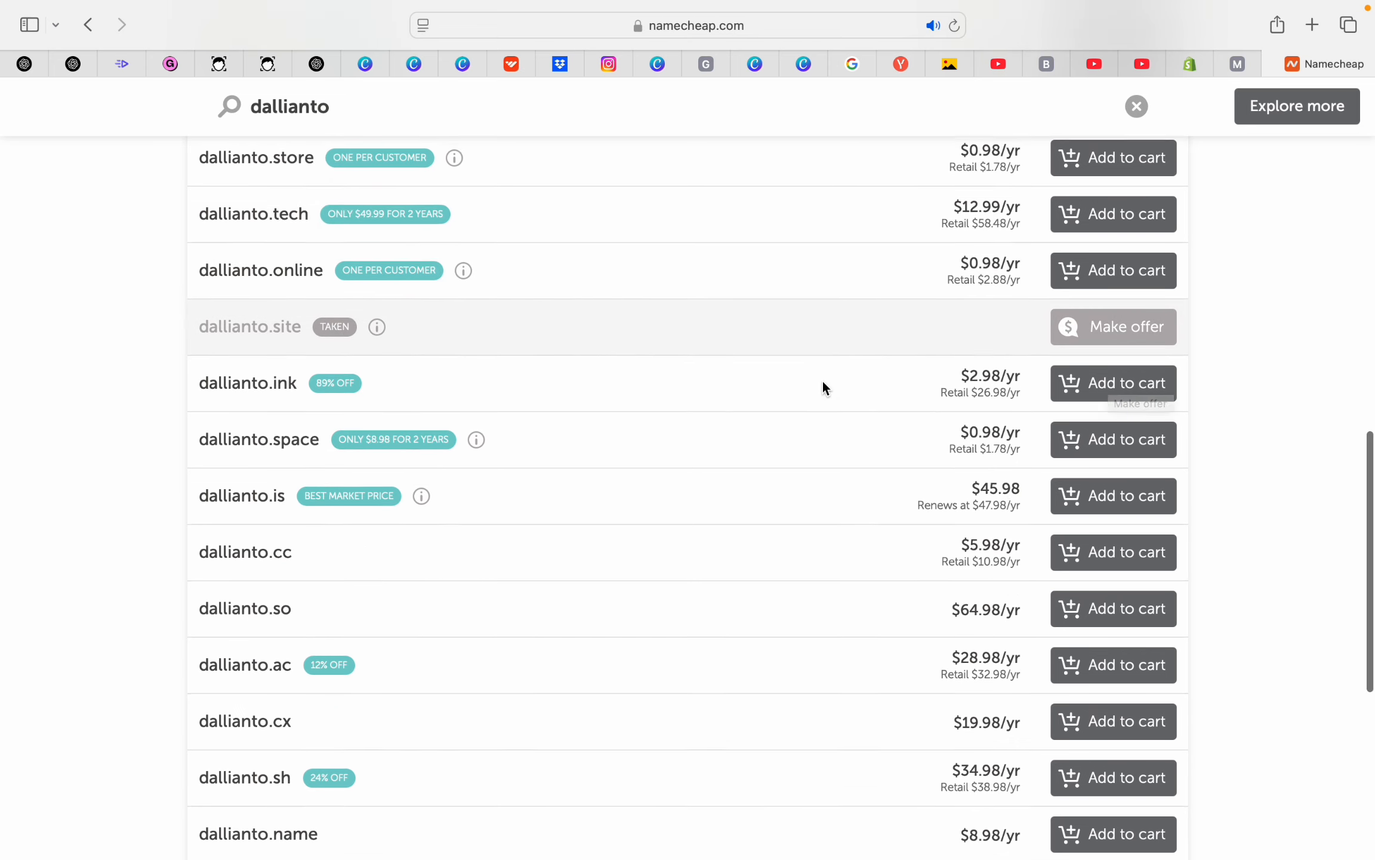
scroll(721, 362, "down", 5)
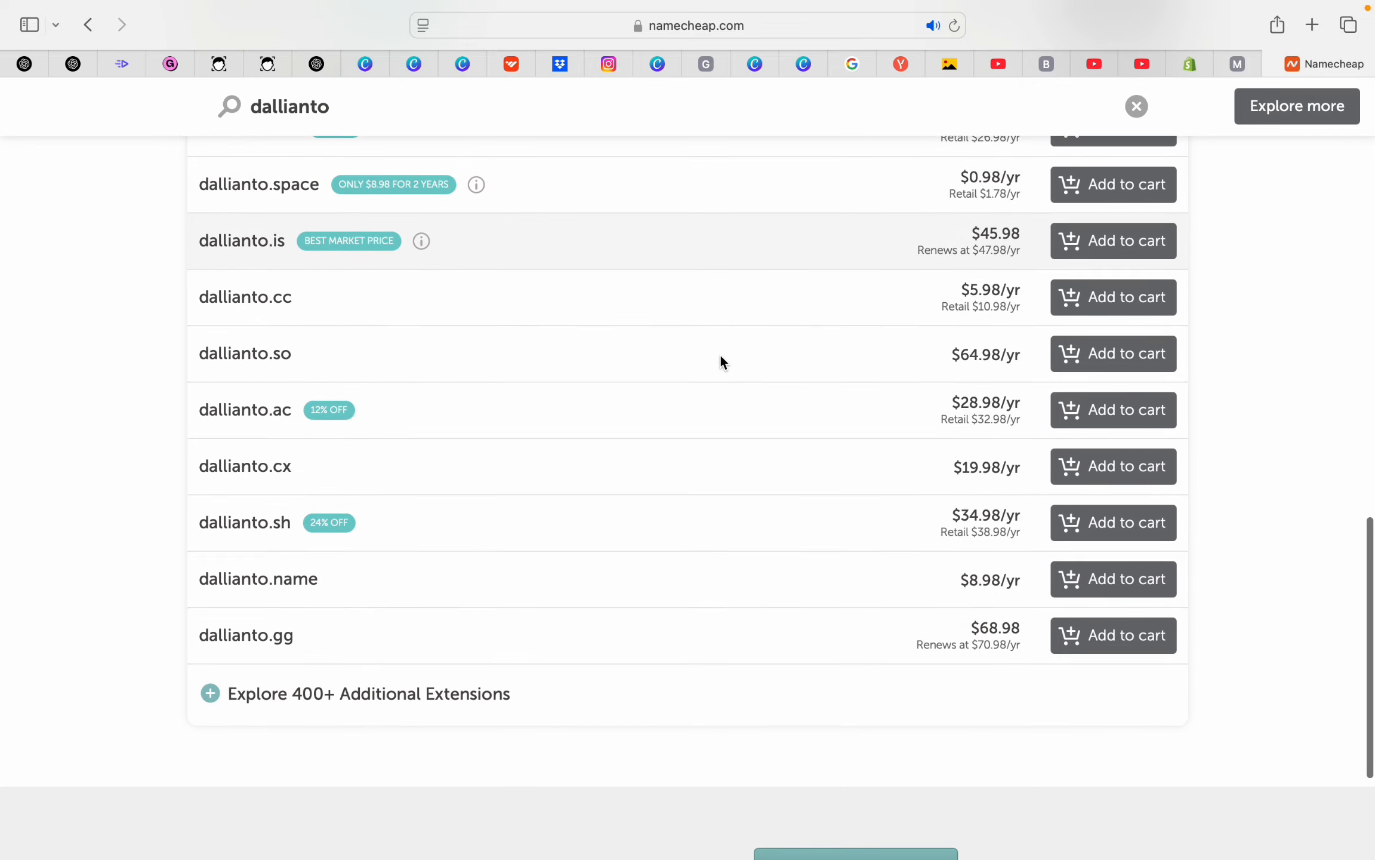
scroll(610, 322, "up", 10)
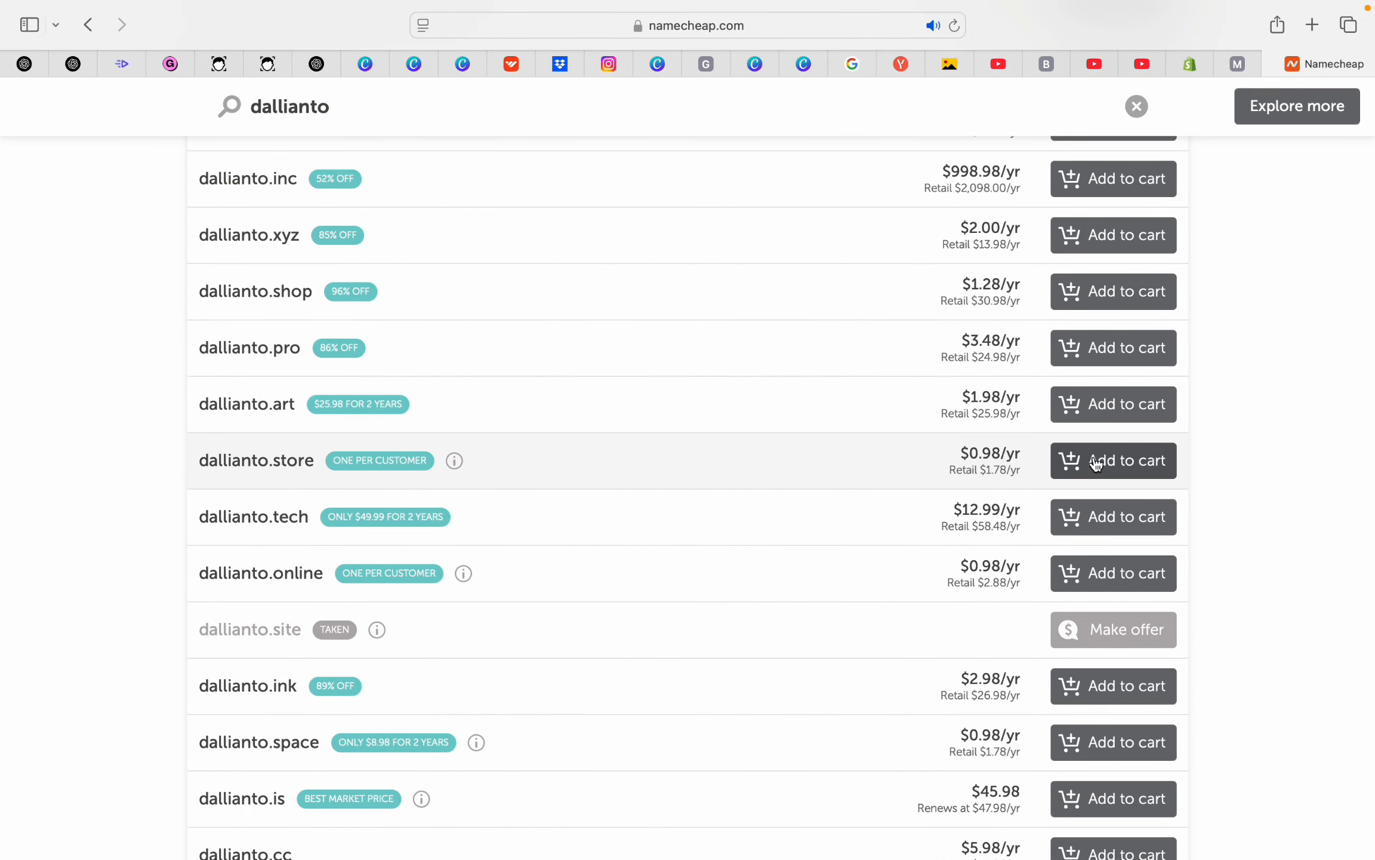
left_click(1102, 465)
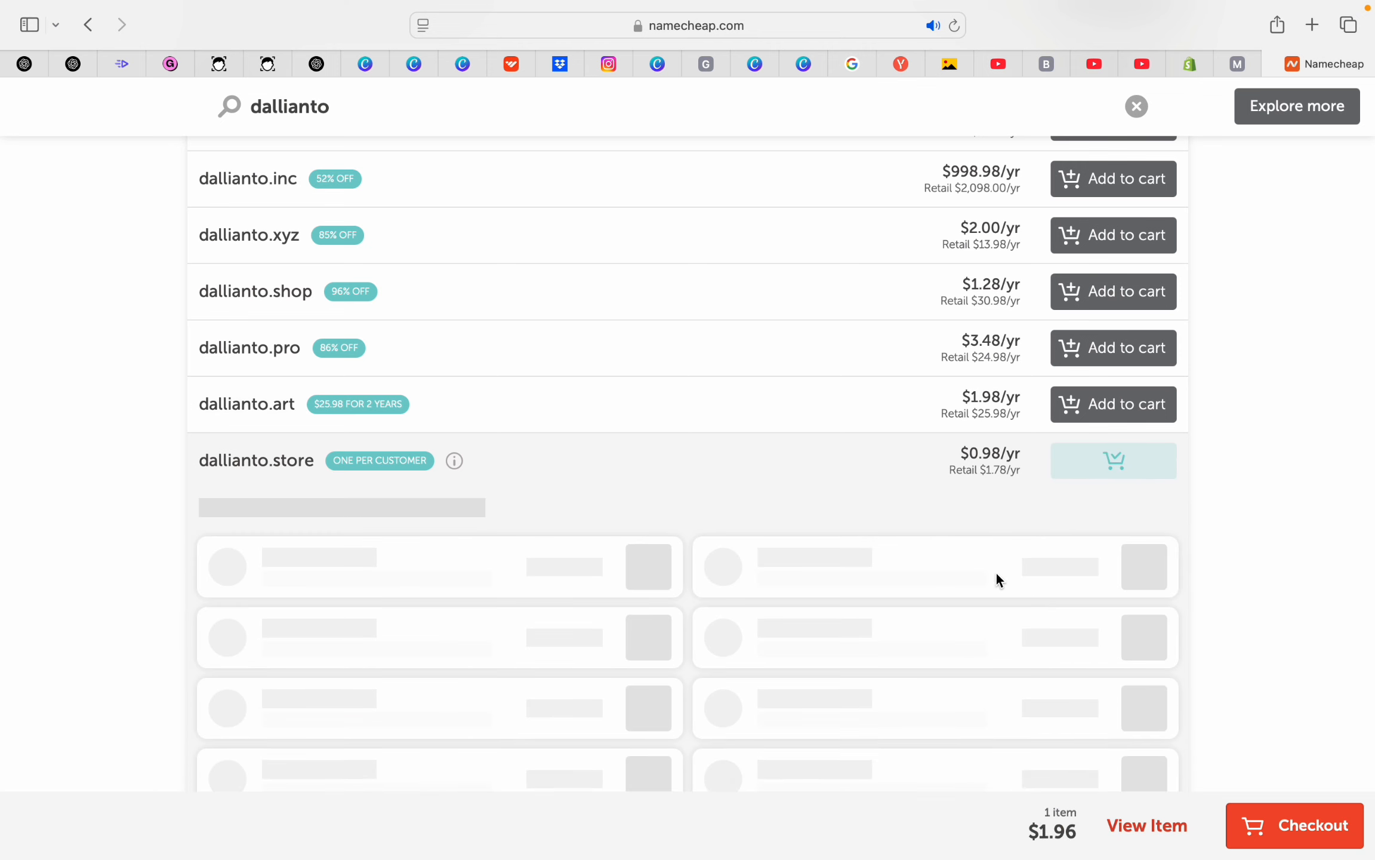
scroll(844, 476, "down", 2)
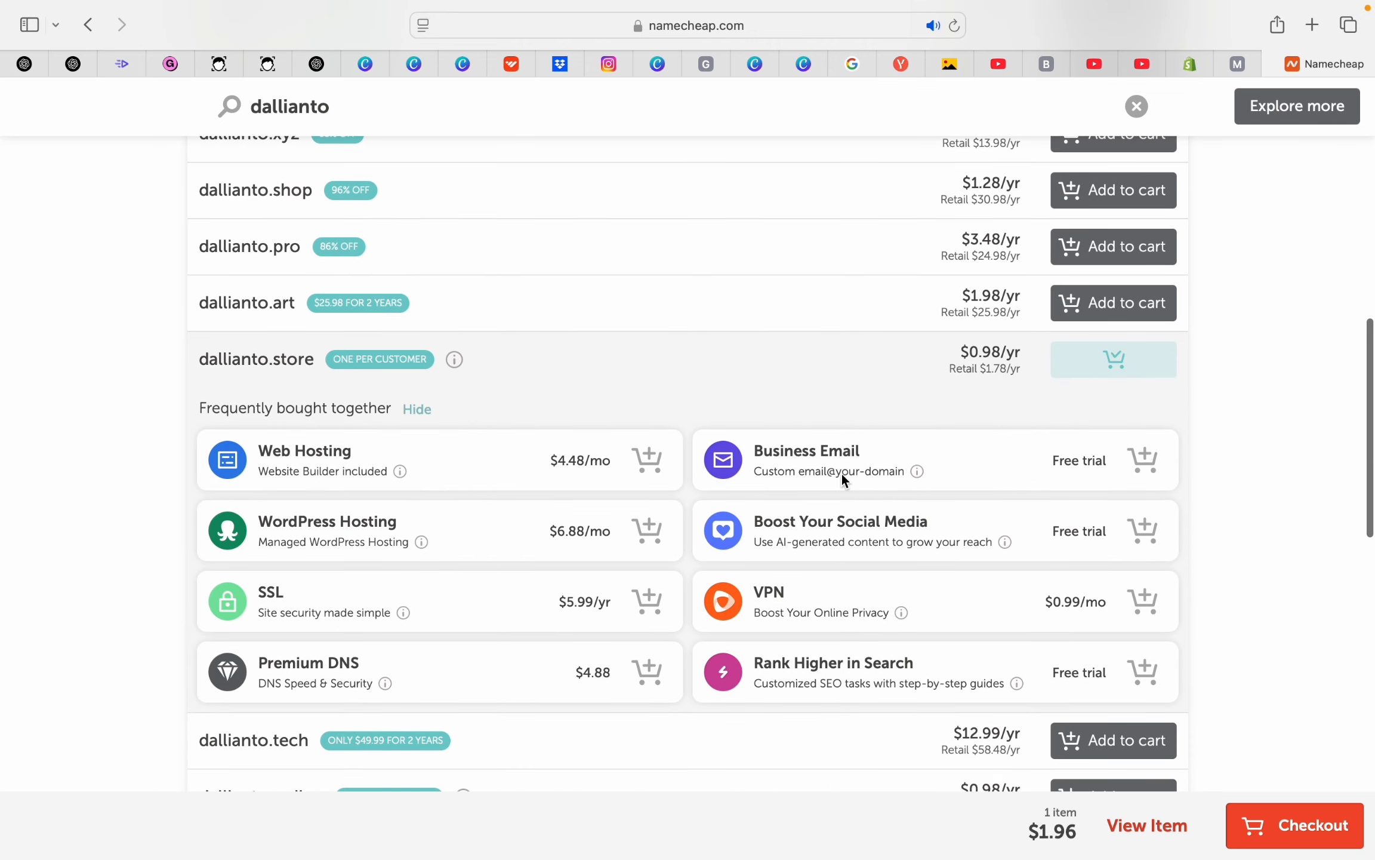
left_click(1286, 839)
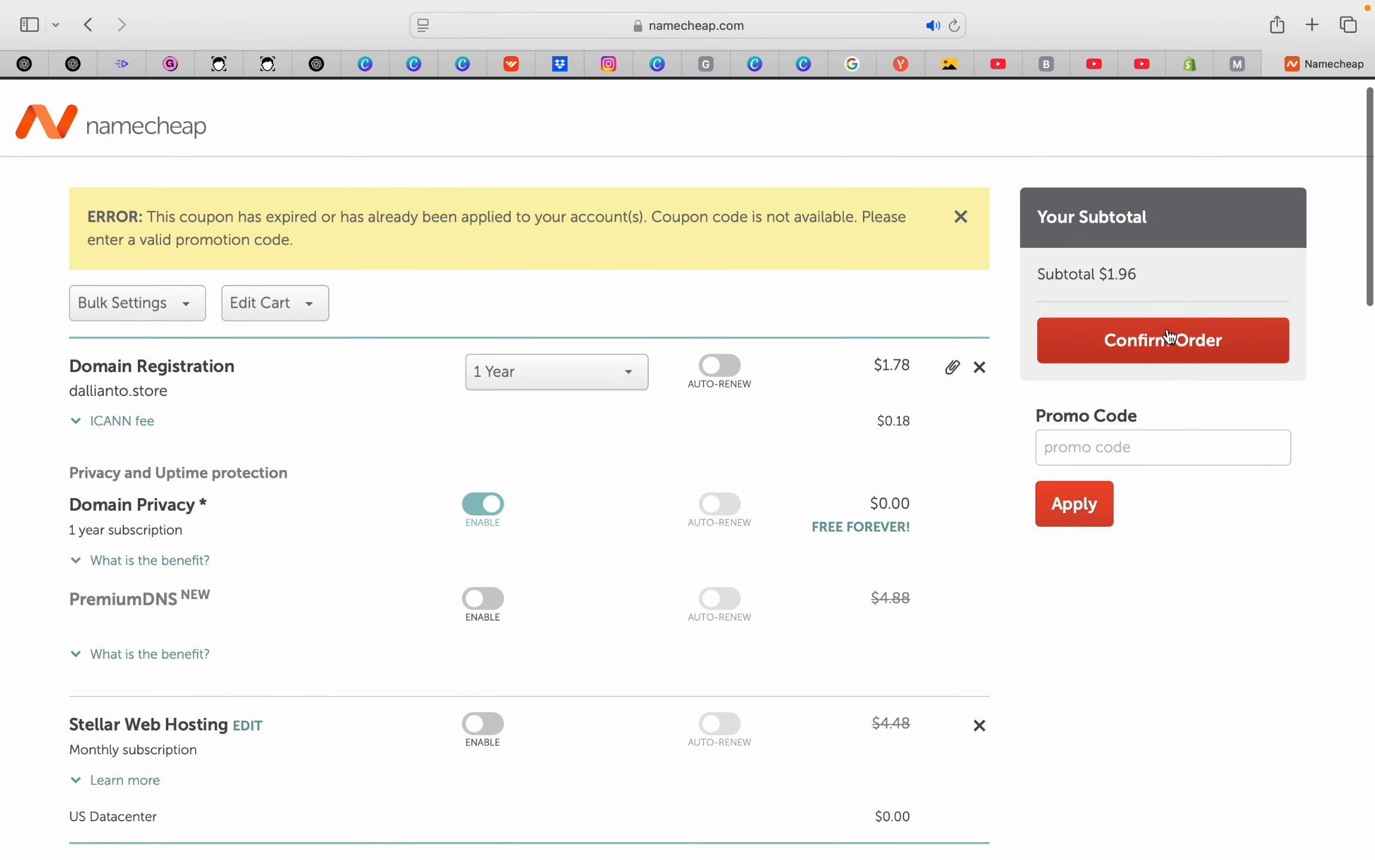
Confirm the dallianto.store order from the cart
left_click(1169, 338)
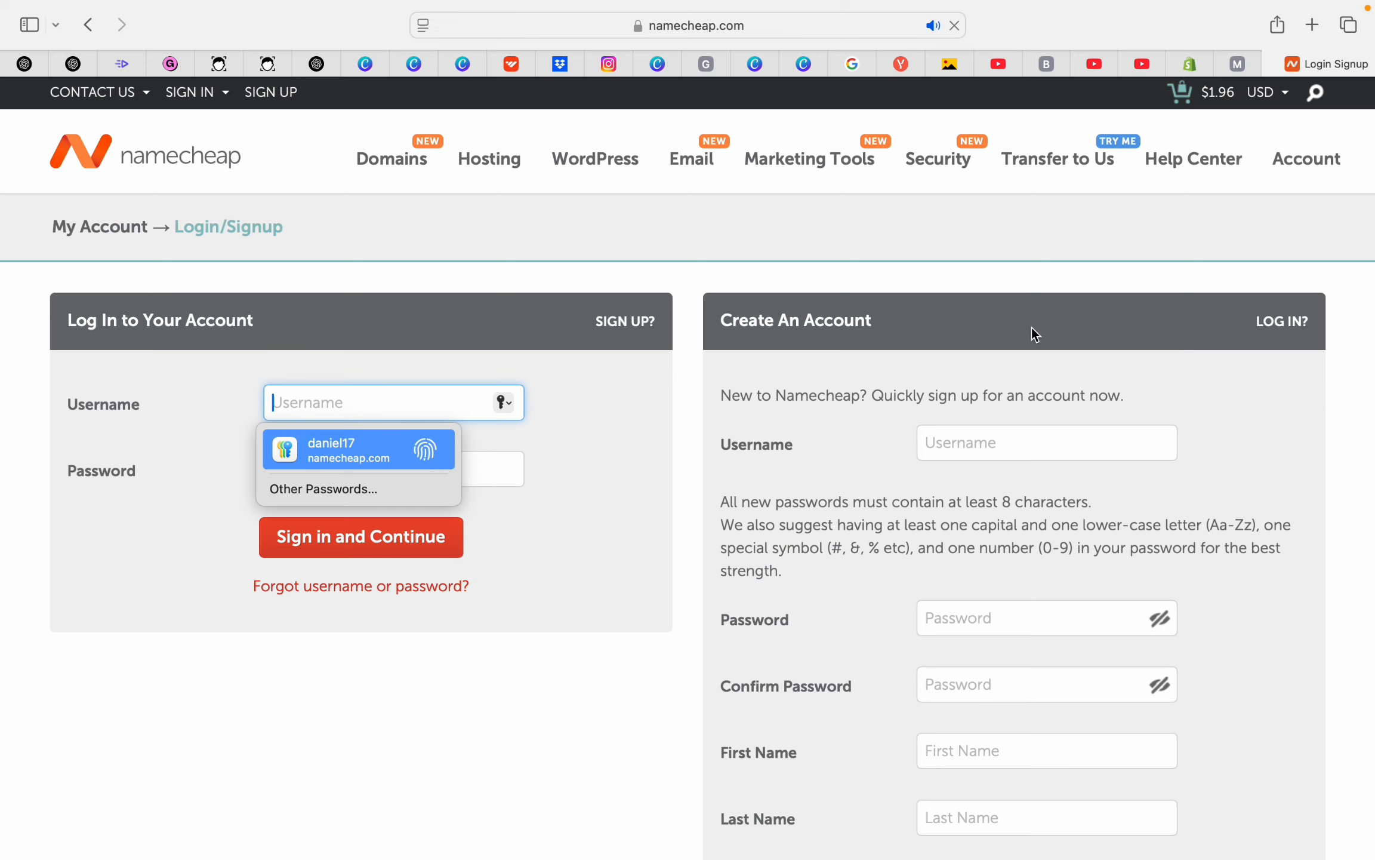
scroll(681, 394, "down", 3)
scroll(627, 319, "down", 2)
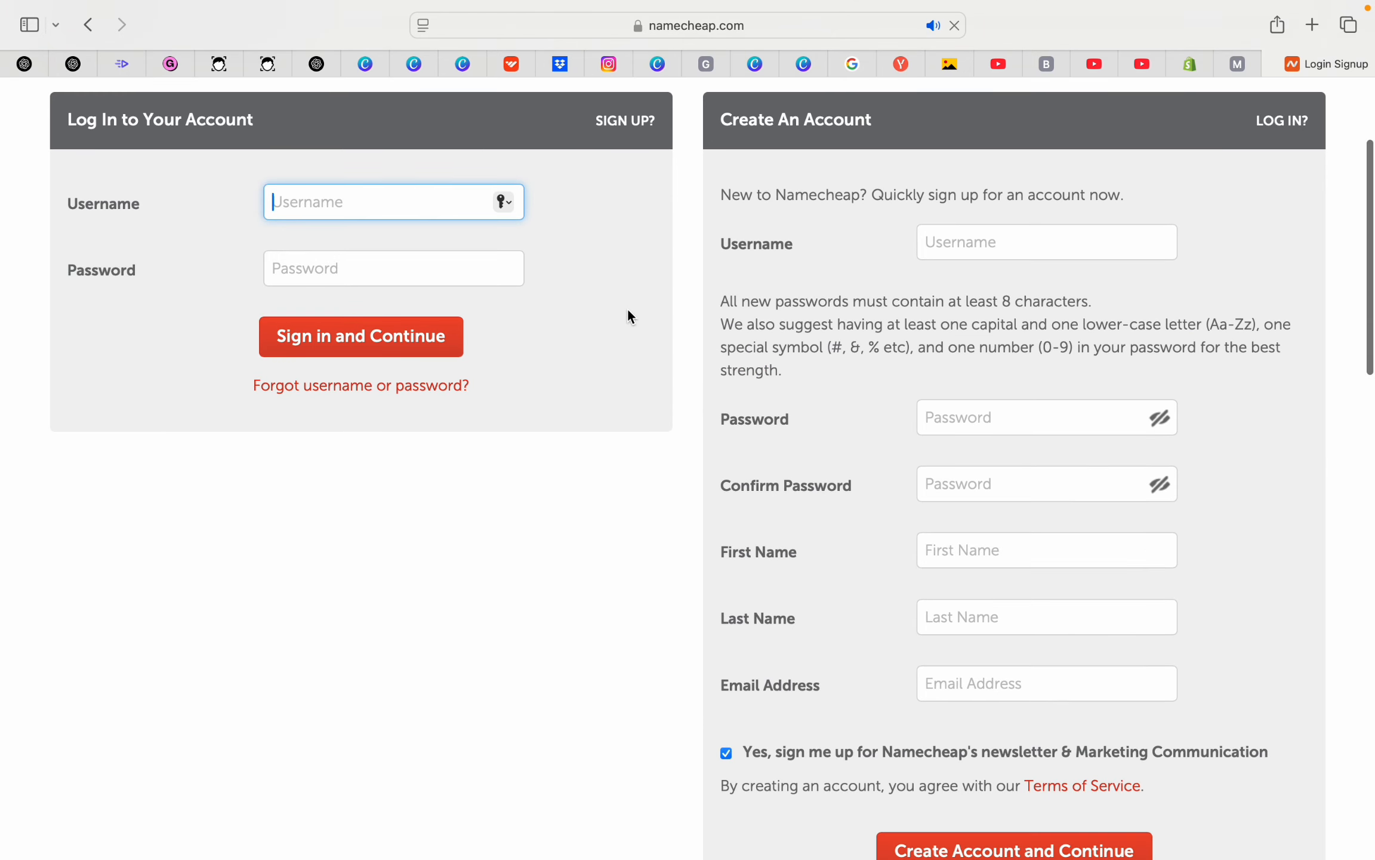
scroll(426, 212, "up", 2)
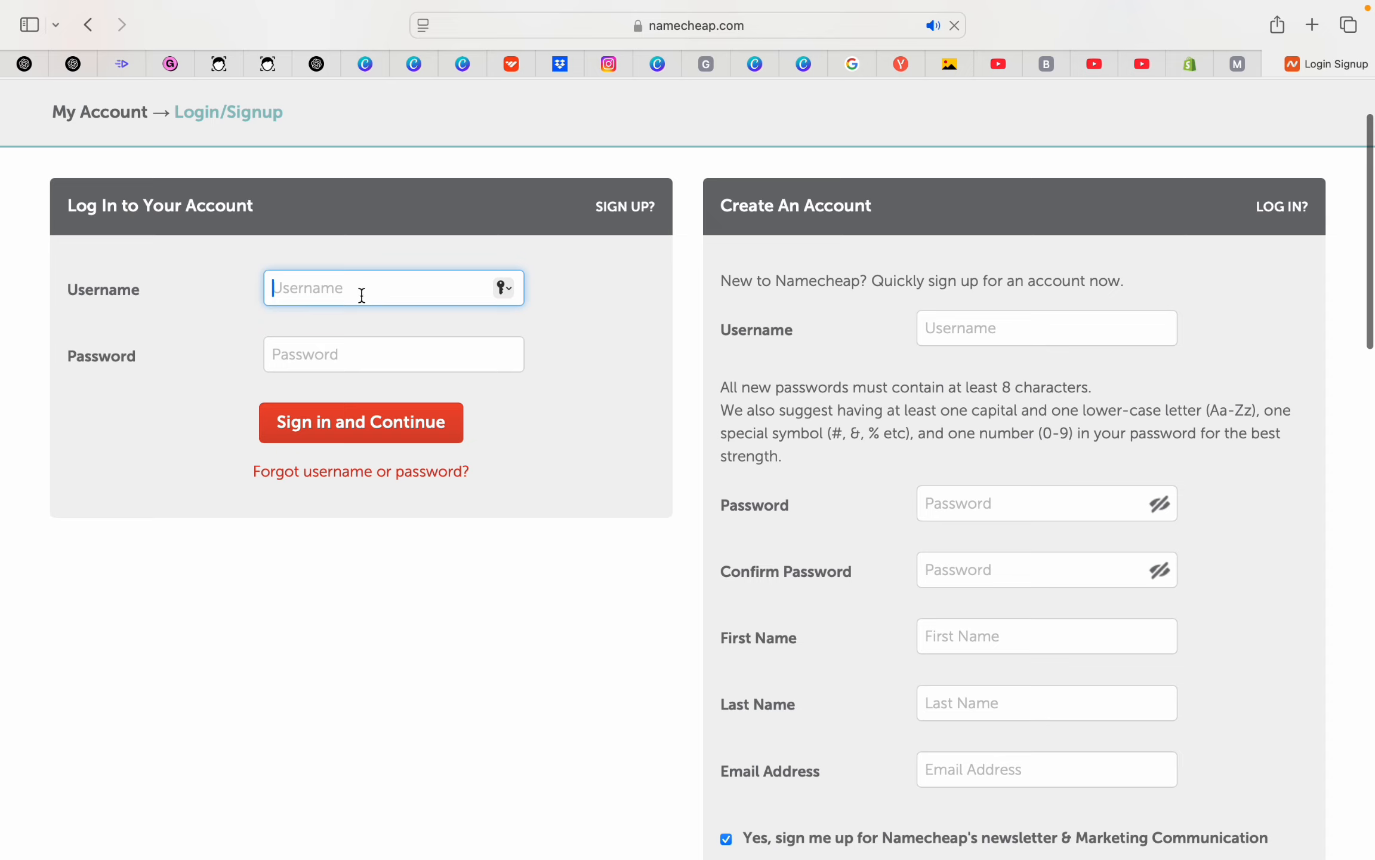
scroll(903, 348, "down", 8)
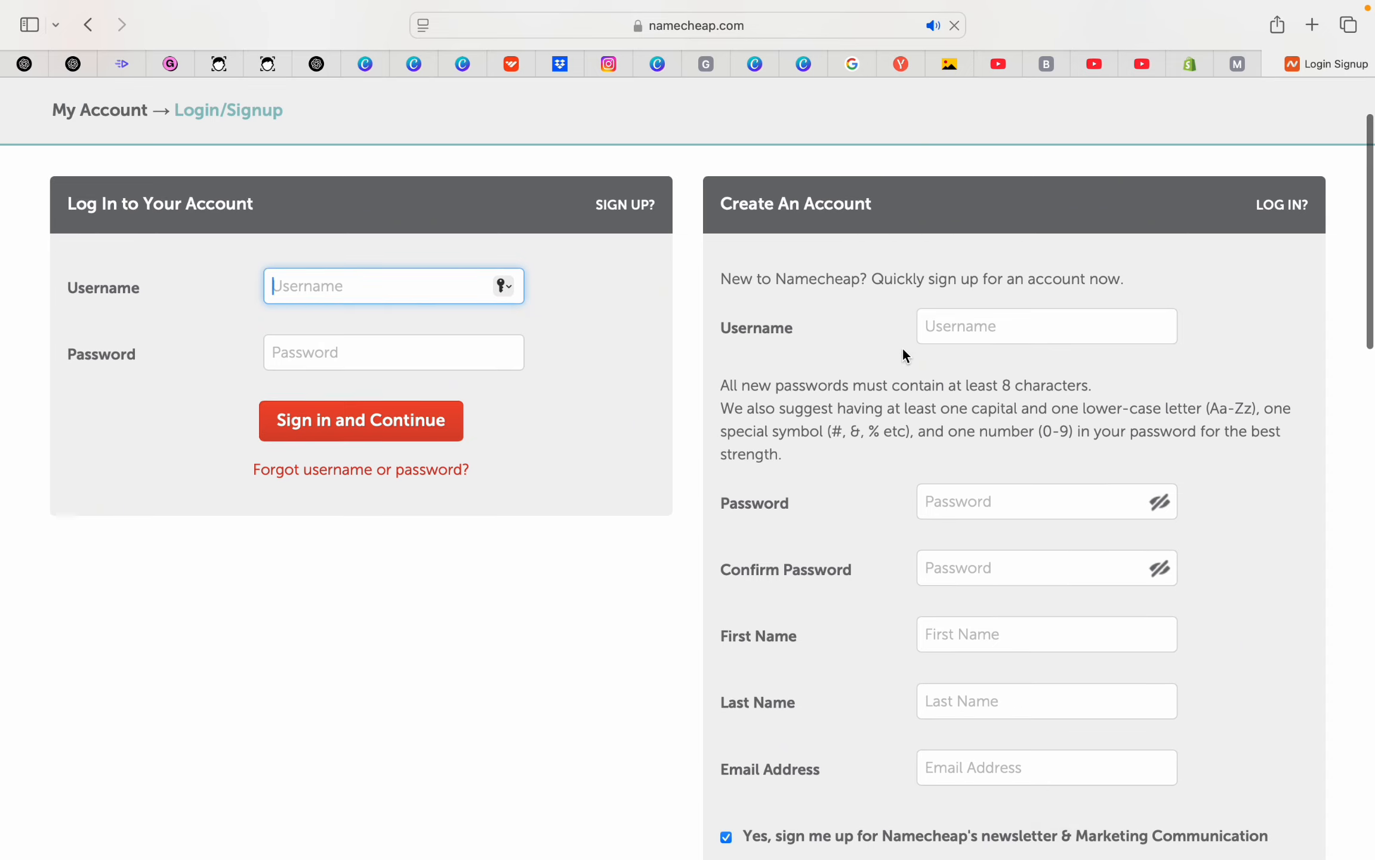
scroll(902, 348, "up", 6)
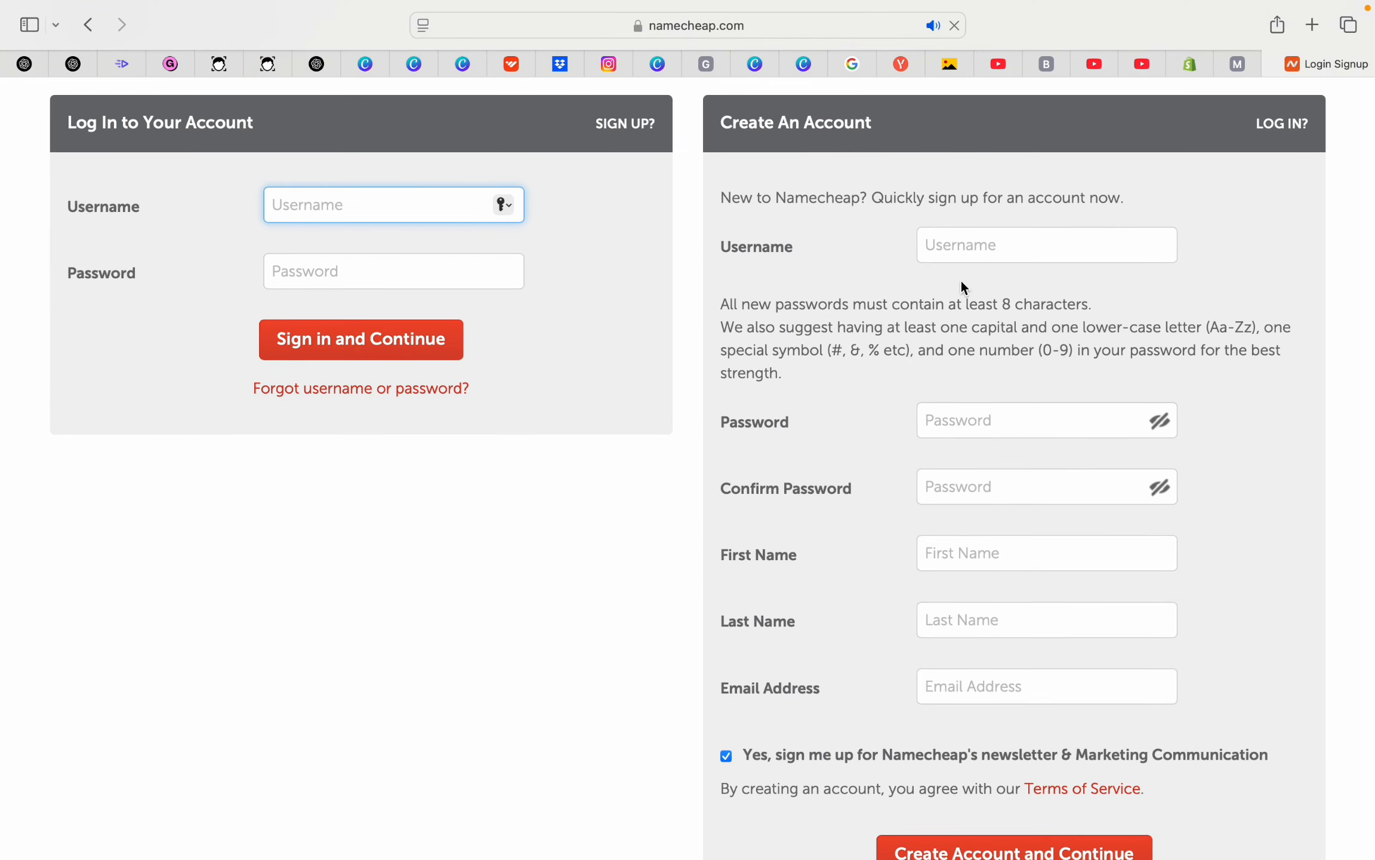
Pass over the new-account sign-up fields and enter the existing account username to sign in
left_click(984, 248)
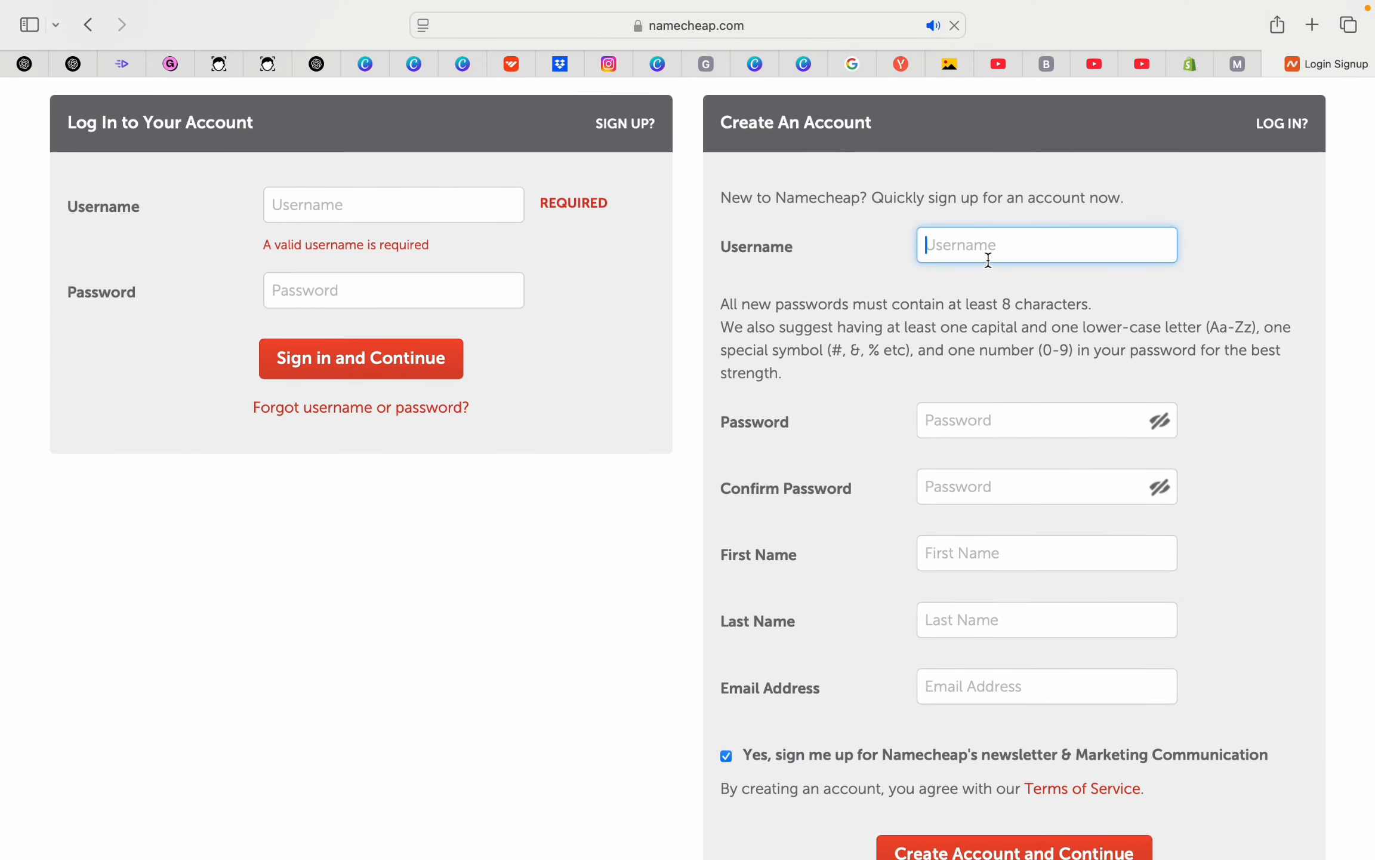
left_click(981, 419)
left_click(982, 501)
scroll(976, 525, "down", 3)
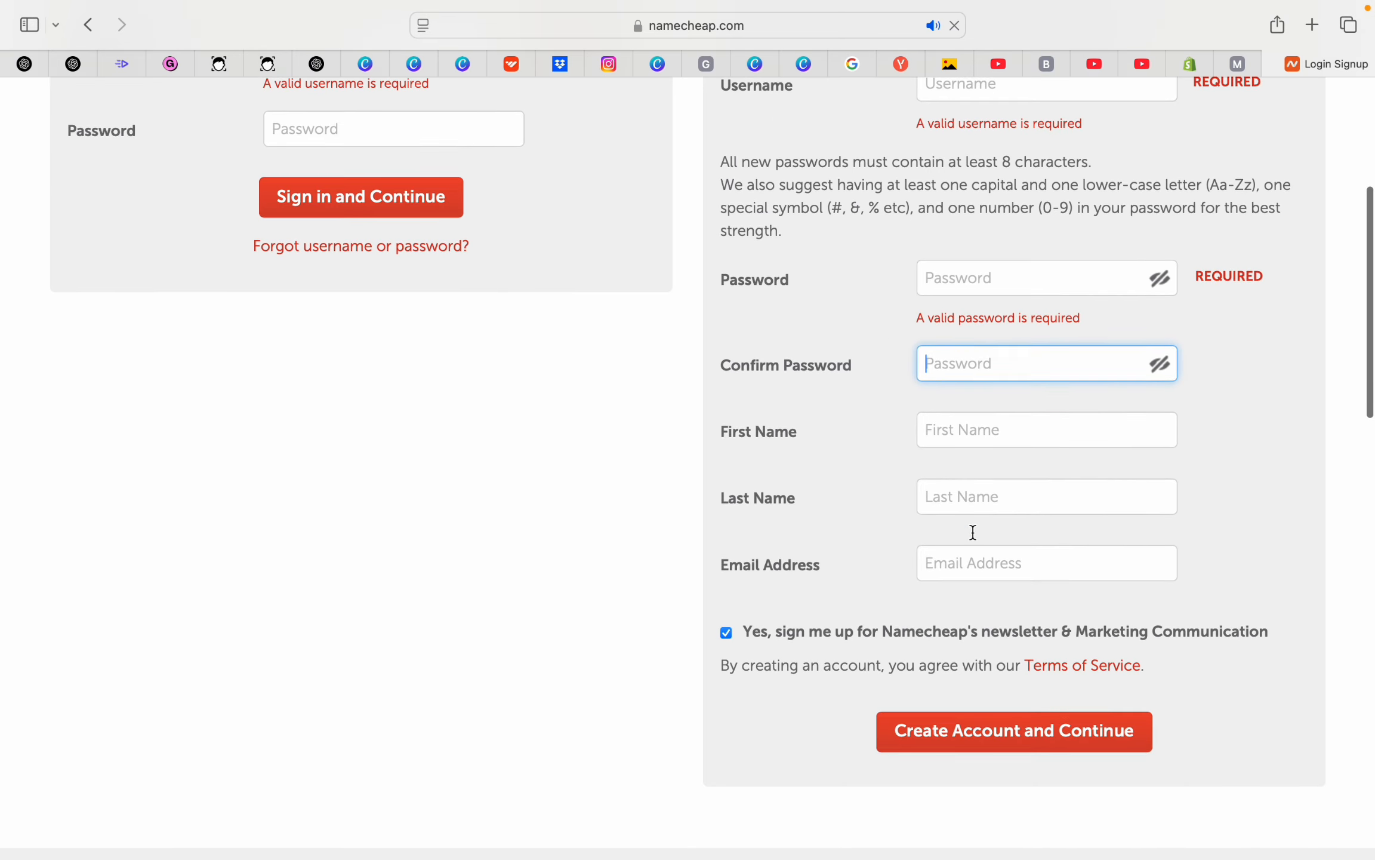
left_click(982, 441)
left_click(981, 510)
left_click(980, 607)
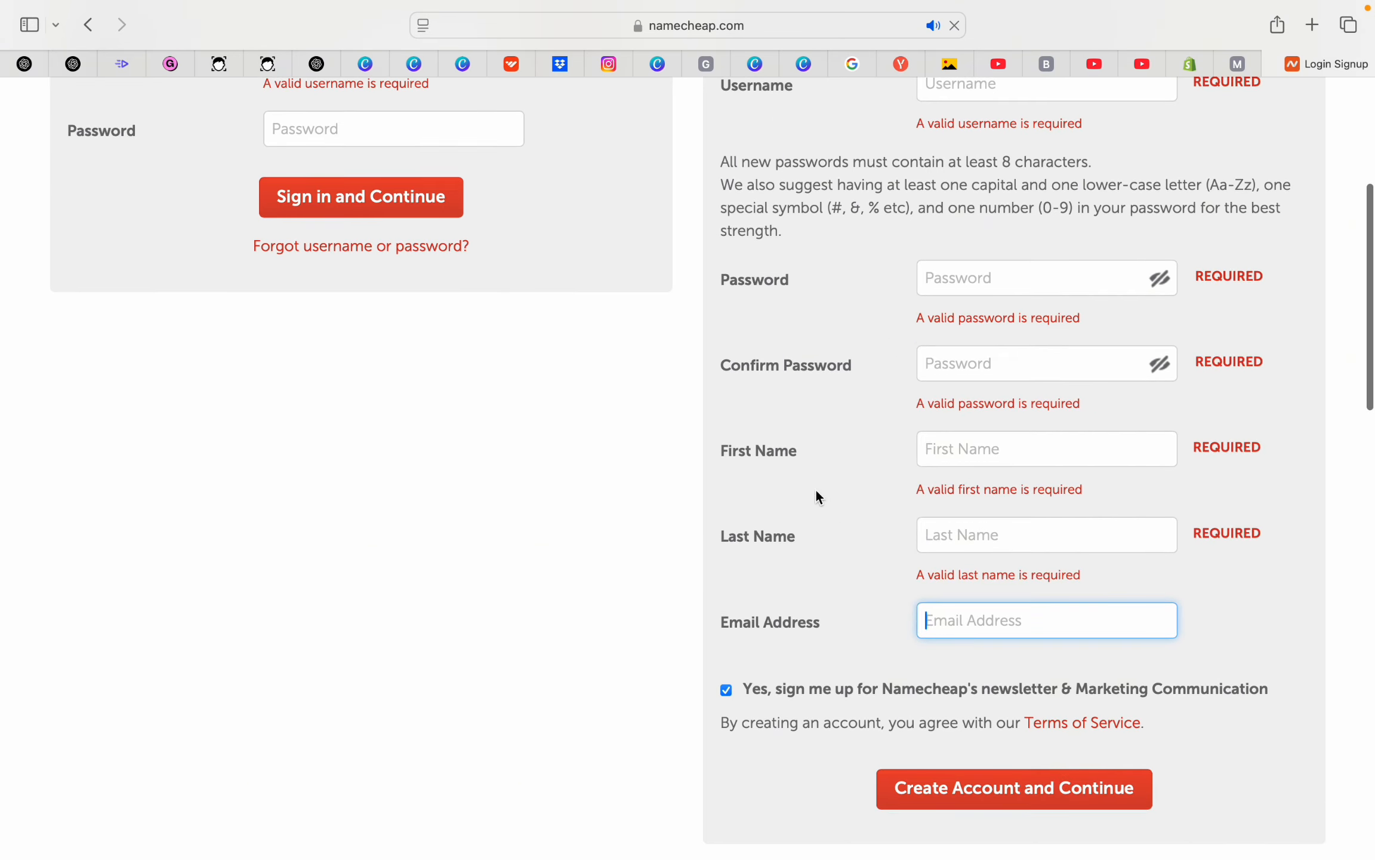
scroll(817, 496, "up", 4)
left_click(385, 265)
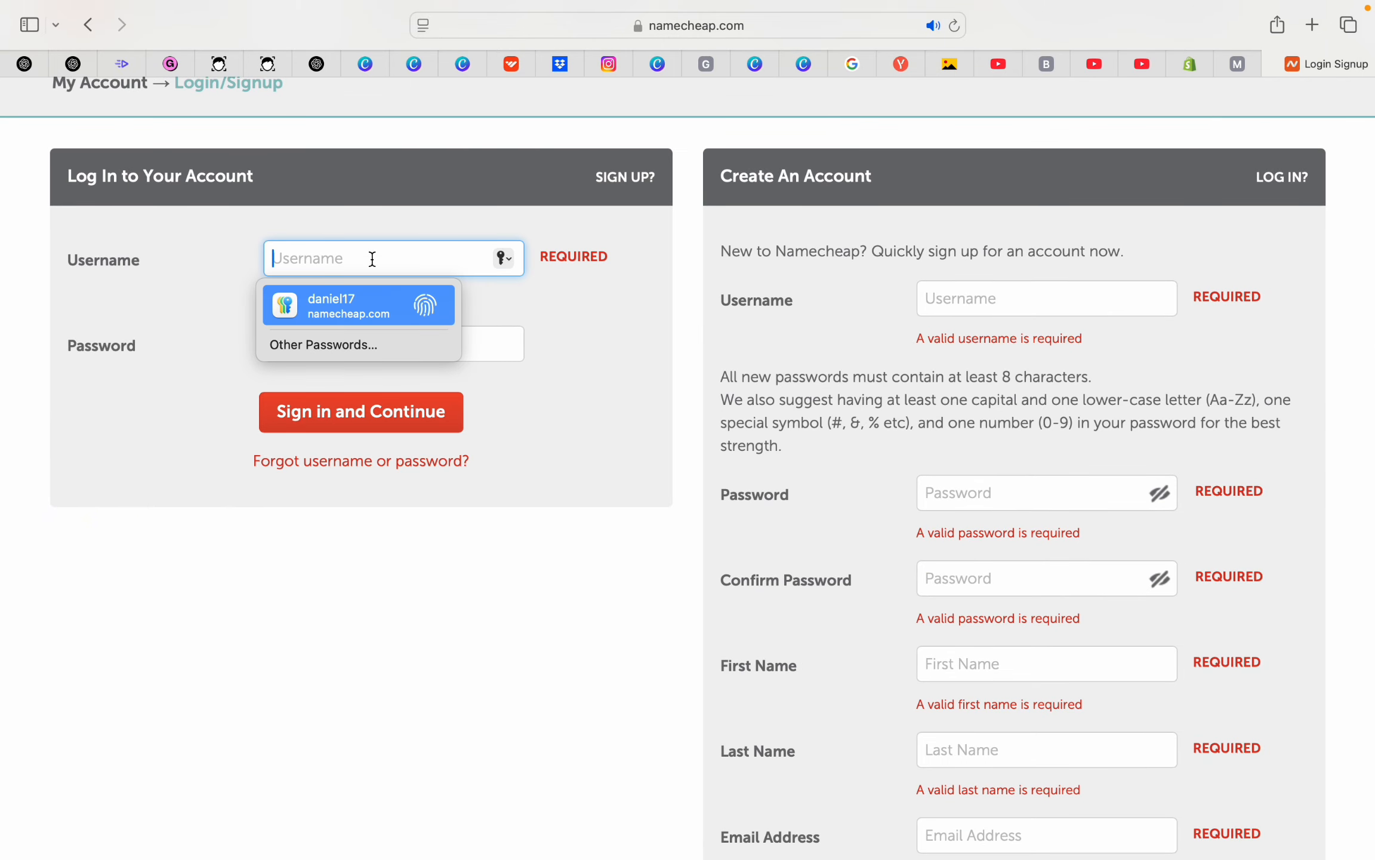
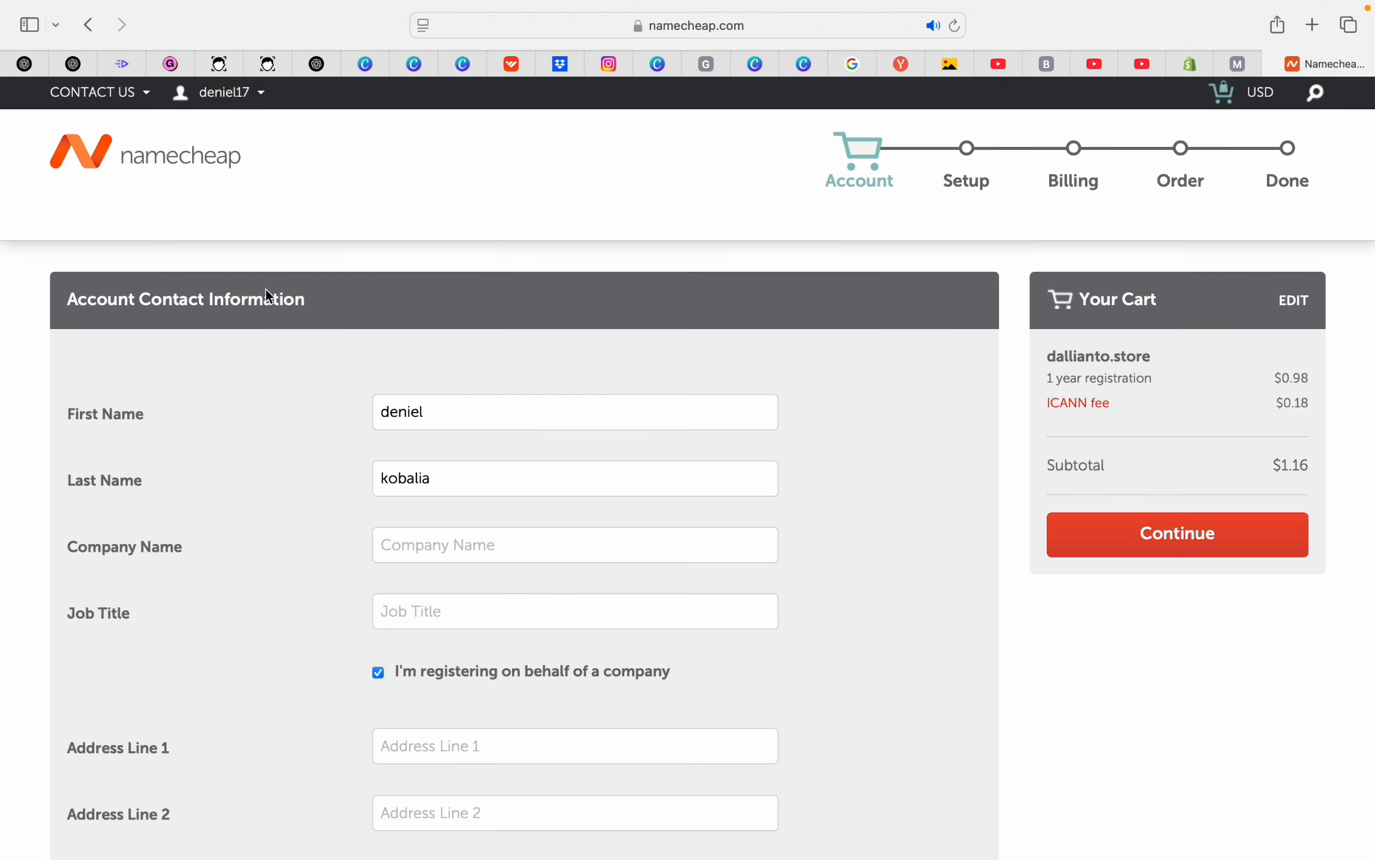
Fill in the contact address, city, zip and phone, then continue checkout to Setup
left_click_drag(69, 301, 335, 311)
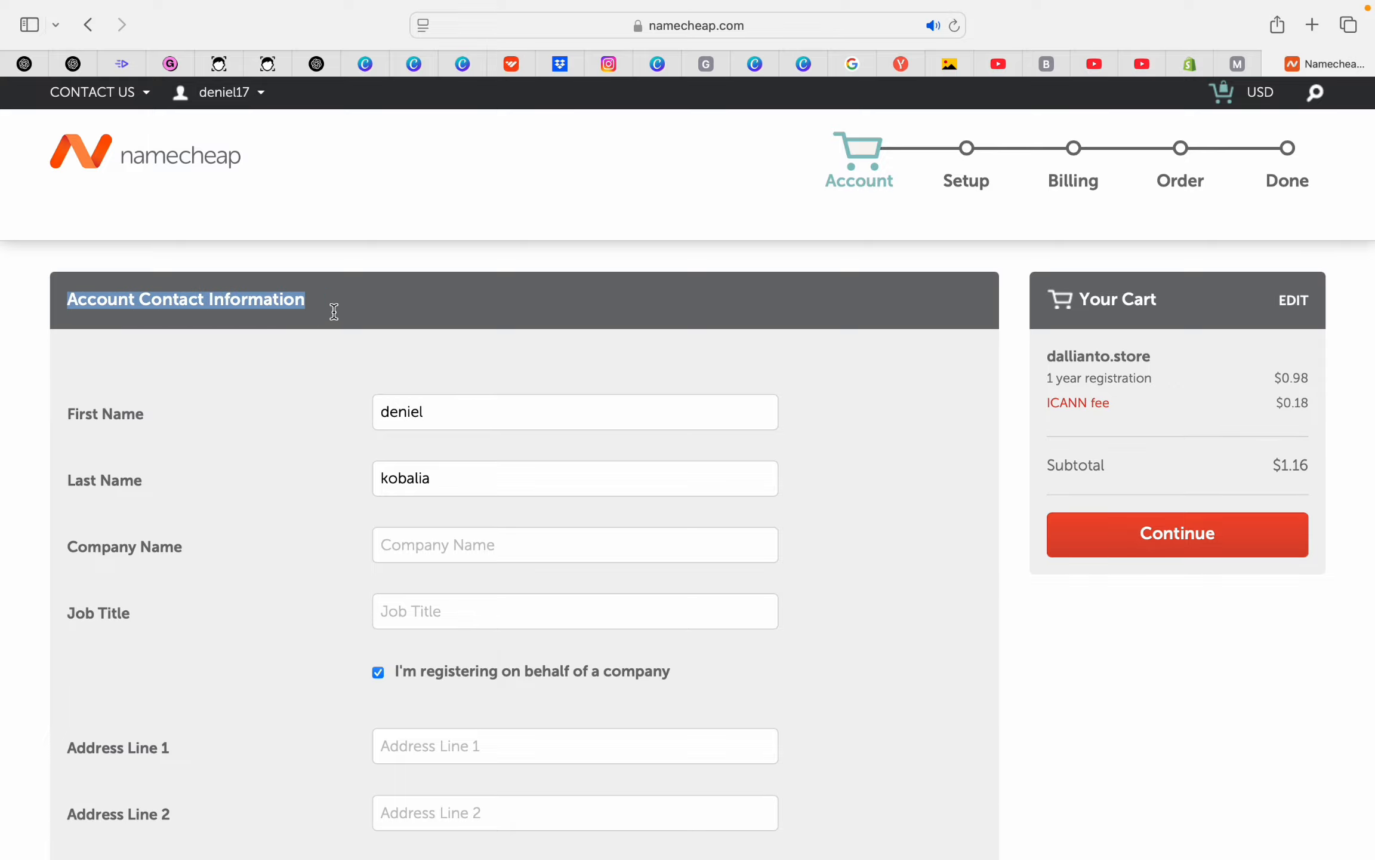
scroll(334, 311, "down", 5)
scroll(334, 311, "down", 4)
scroll(333, 309, "up", 2)
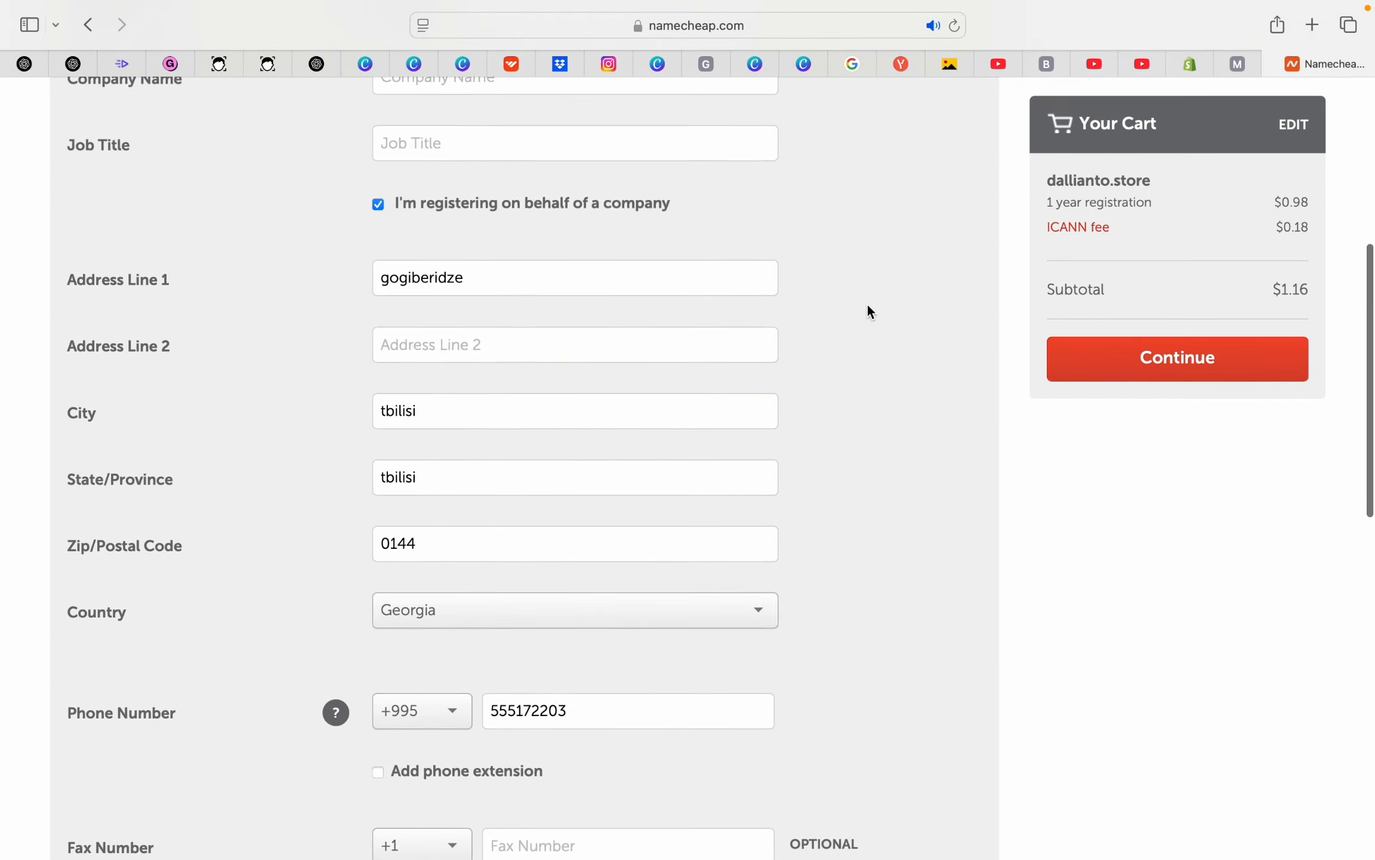
scroll(871, 310, "up", 8)
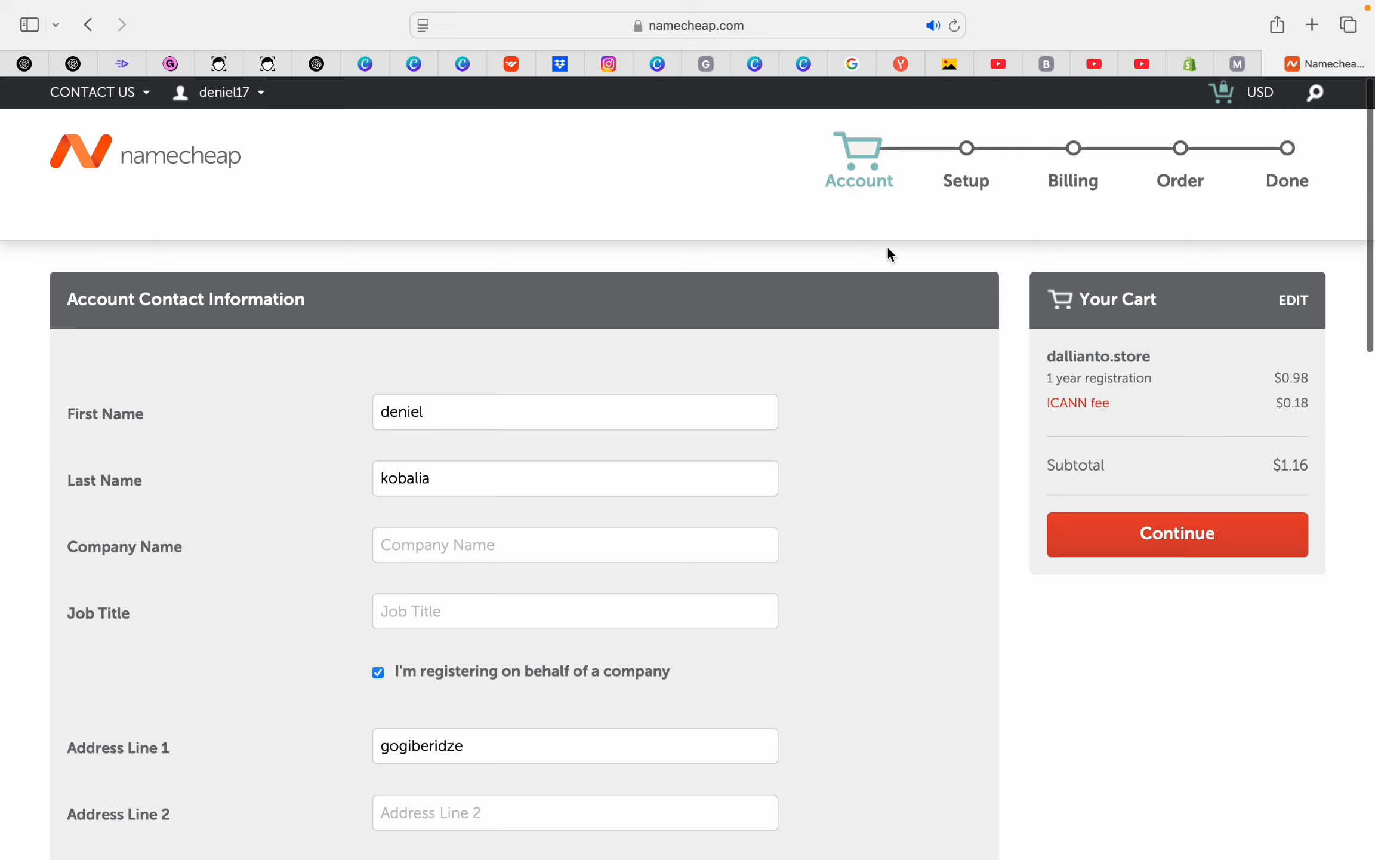
left_click(1182, 550)
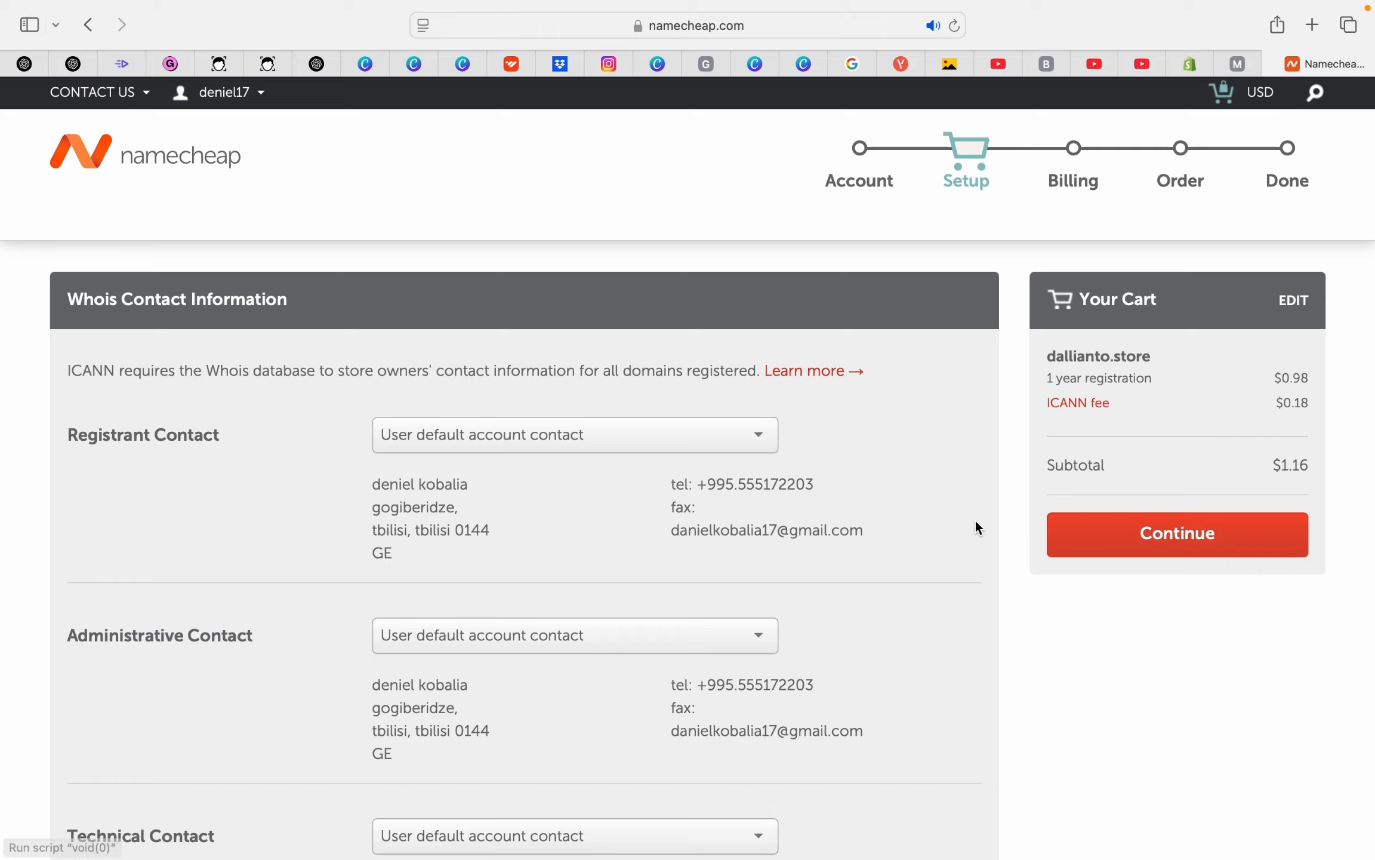
scroll(959, 470, "down", 6)
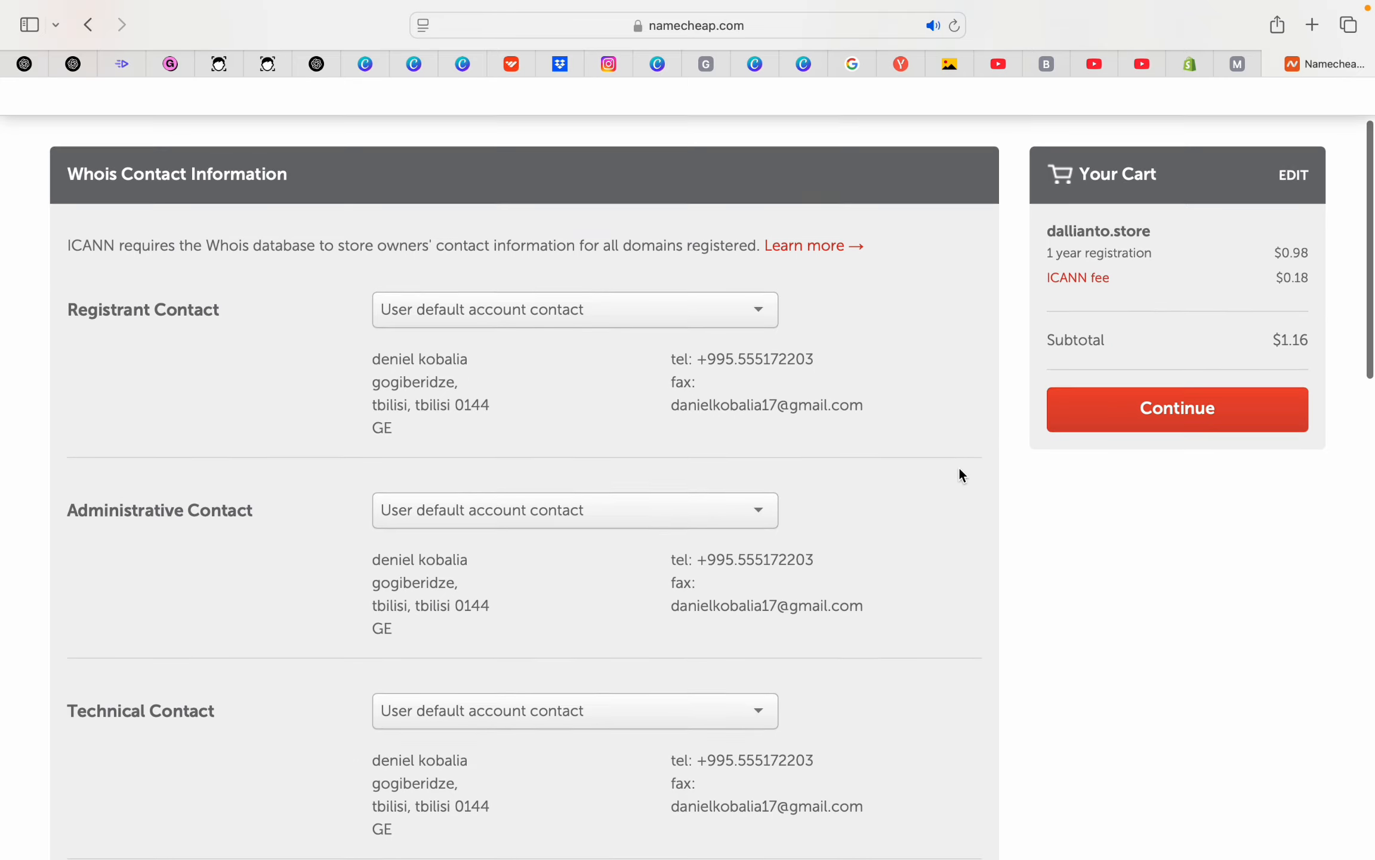
scroll(961, 474, "up", 6)
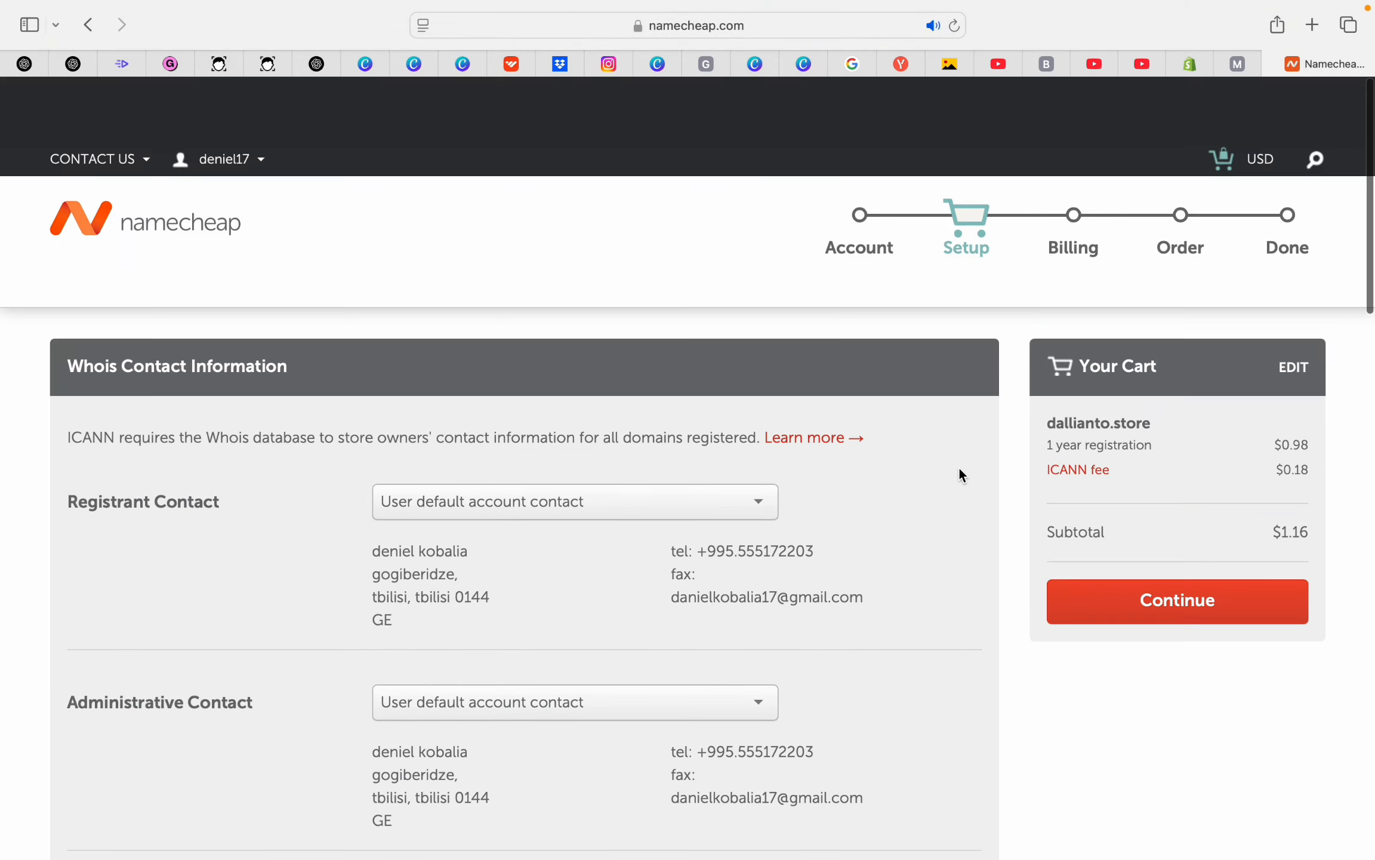
Accept the Whois contacts and autofill a saved Visa card through Link for billing
left_click(1189, 542)
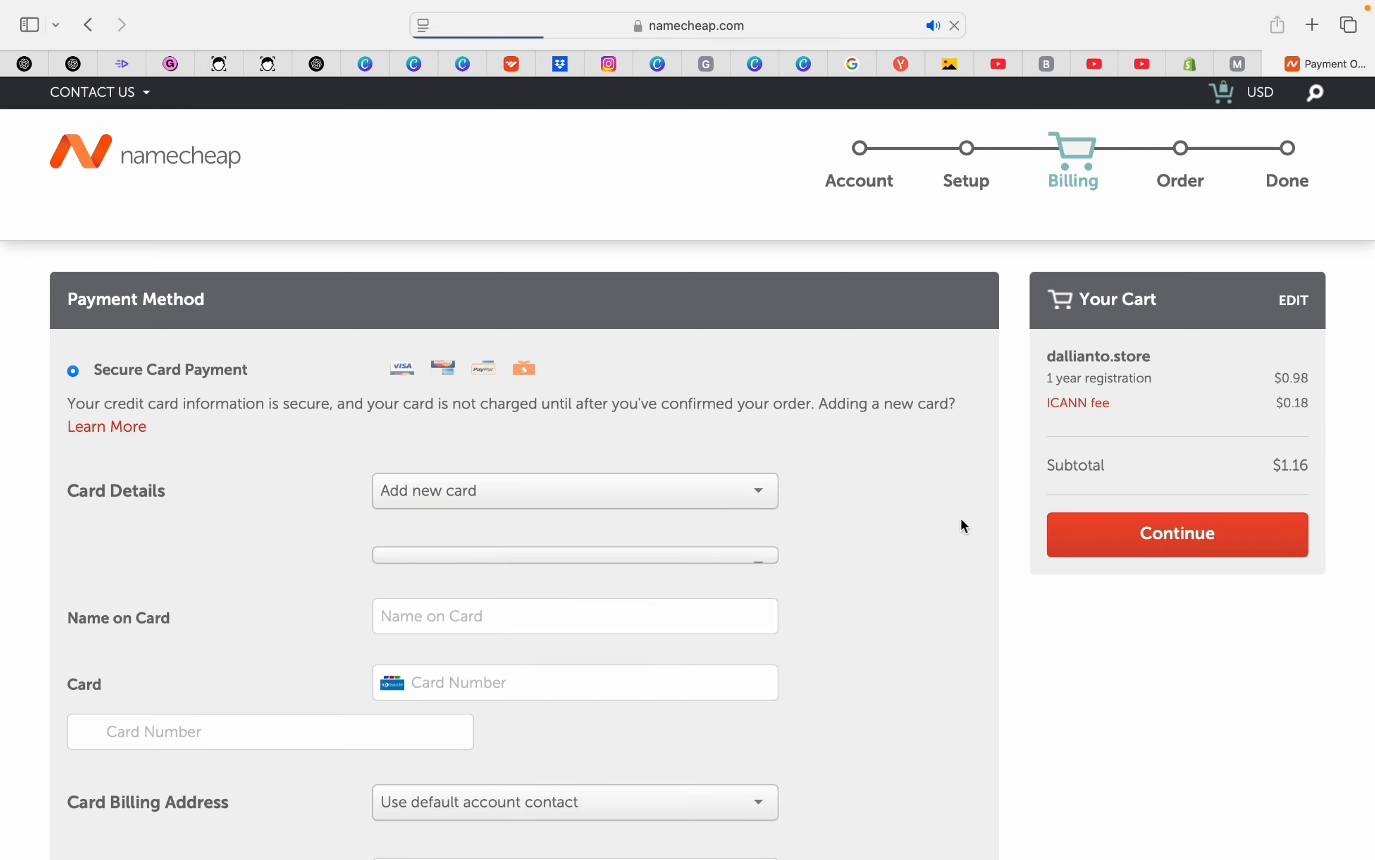
left_click(766, 503)
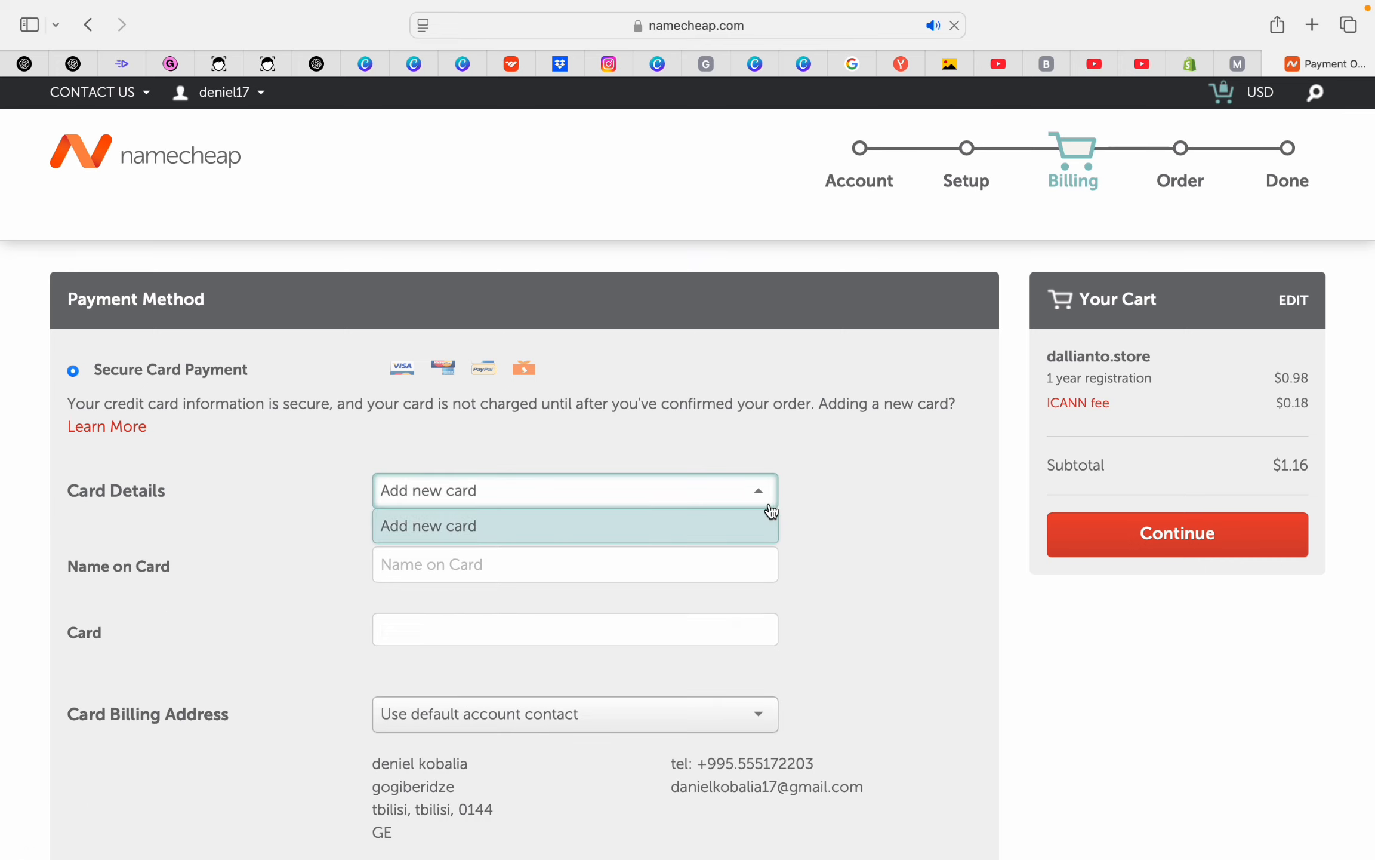
left_click(851, 489)
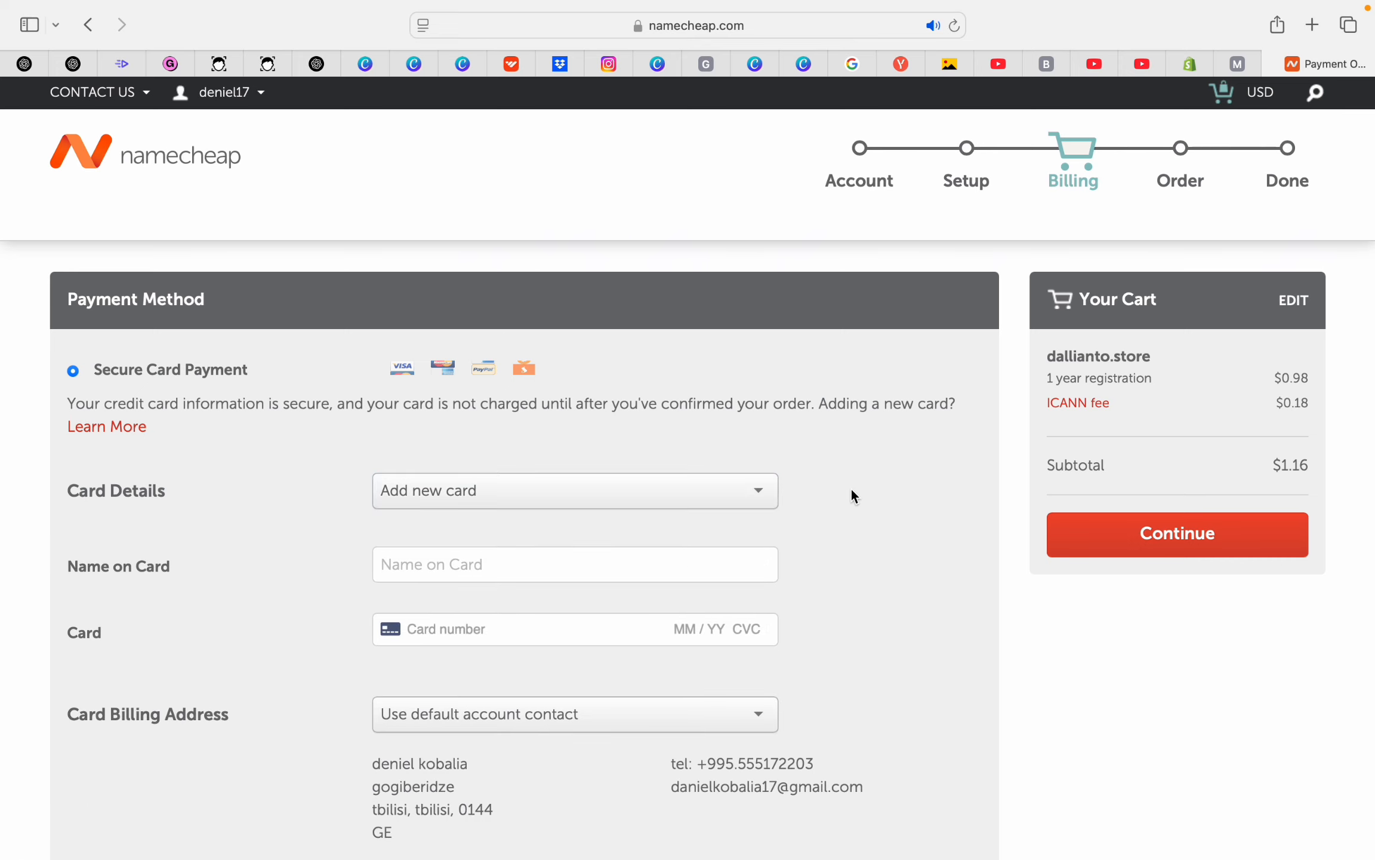
left_click(596, 623)
scroll(595, 622, "down", 2)
left_click(537, 446)
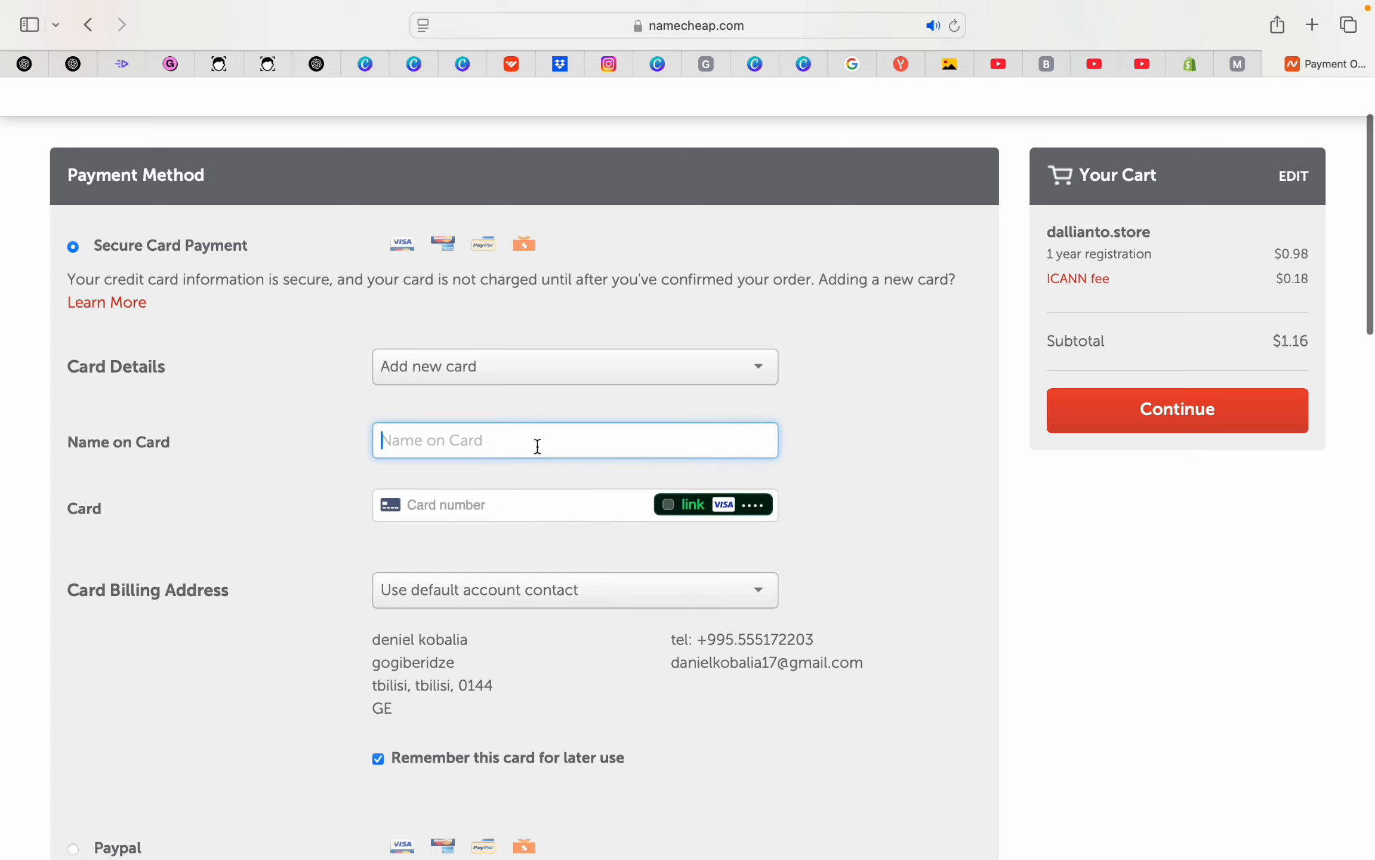
left_click(512, 509)
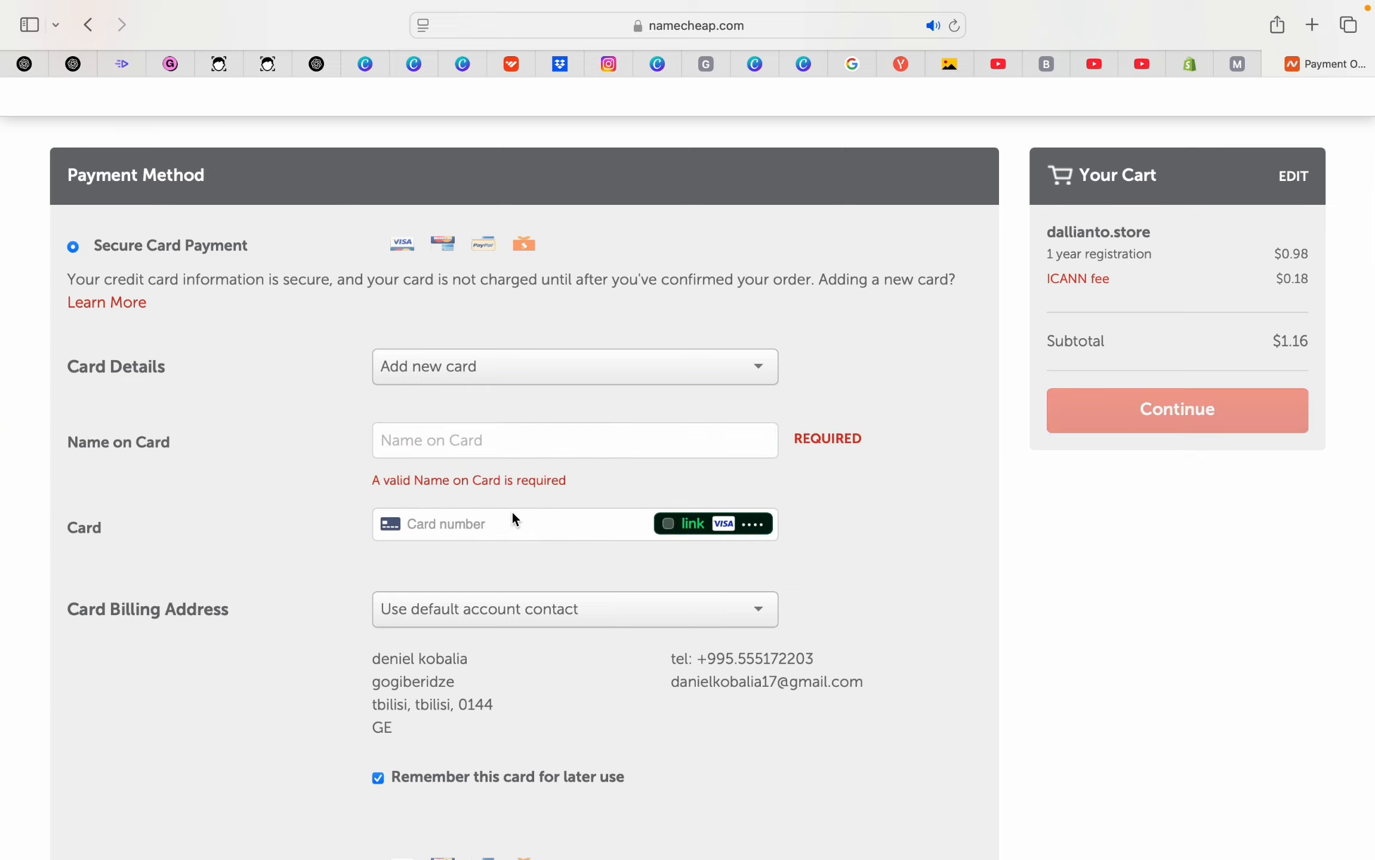
left_click(668, 526)
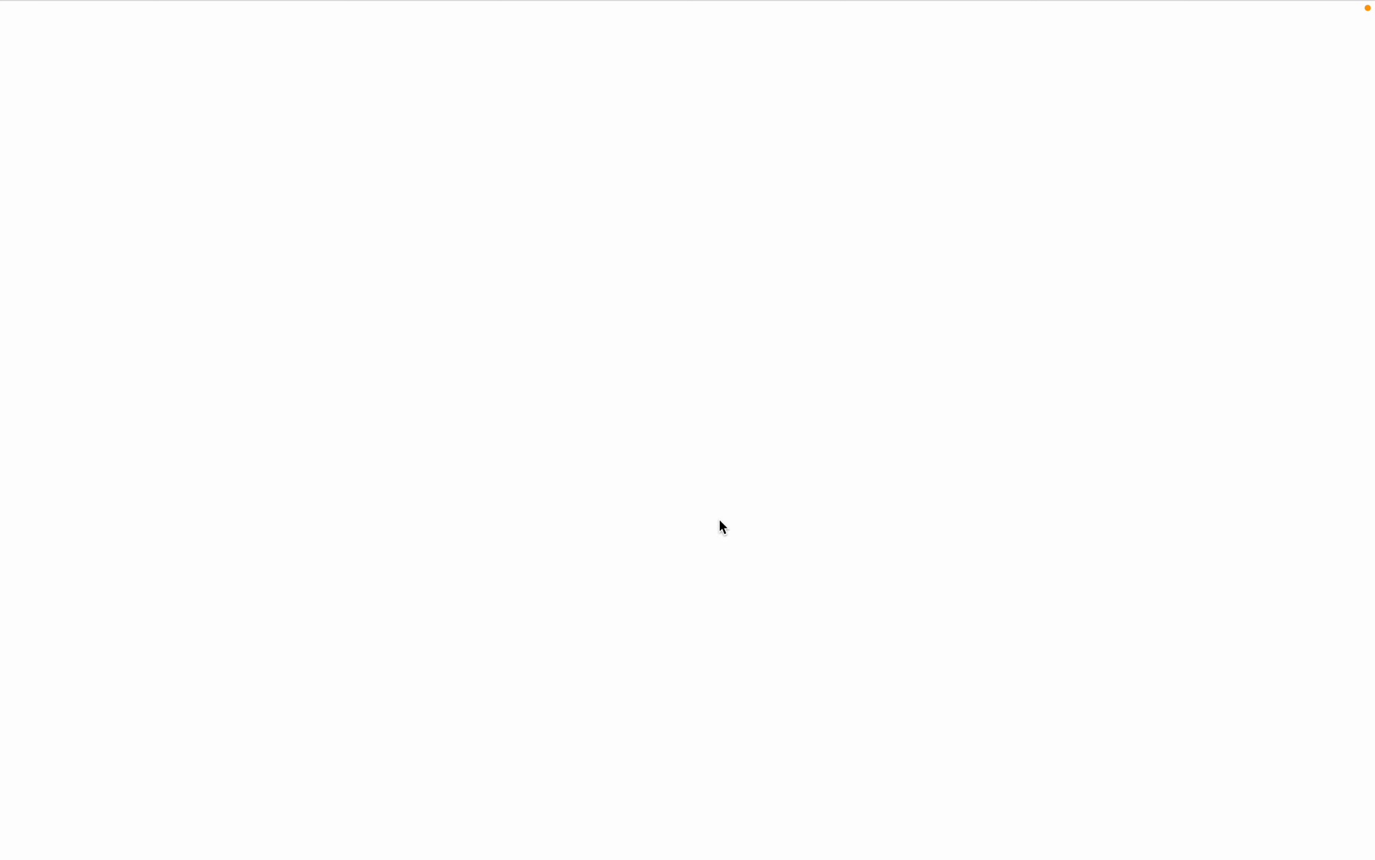
key("ctrl+Left")
key("ctrl+Right")
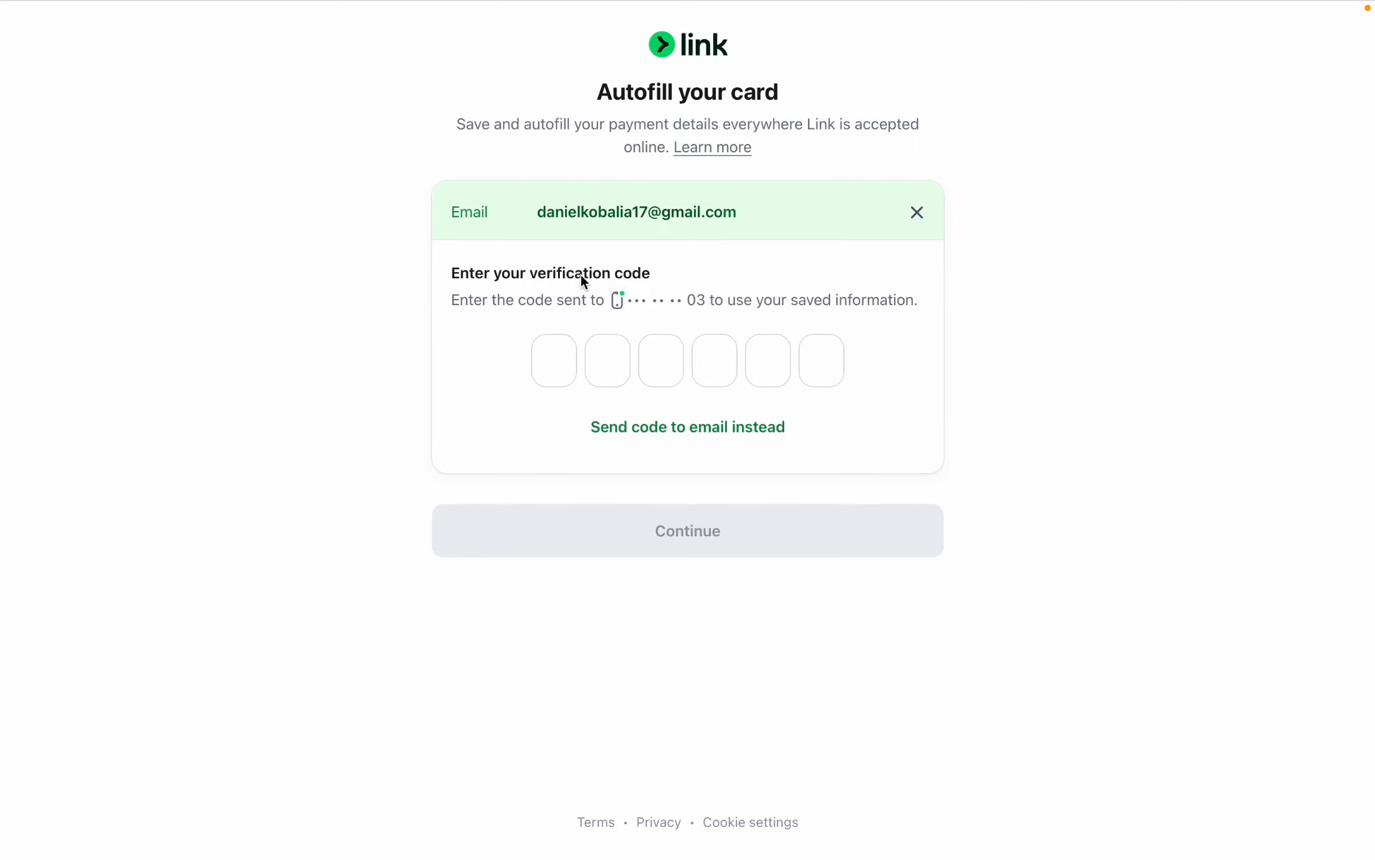
left_click(736, 334)
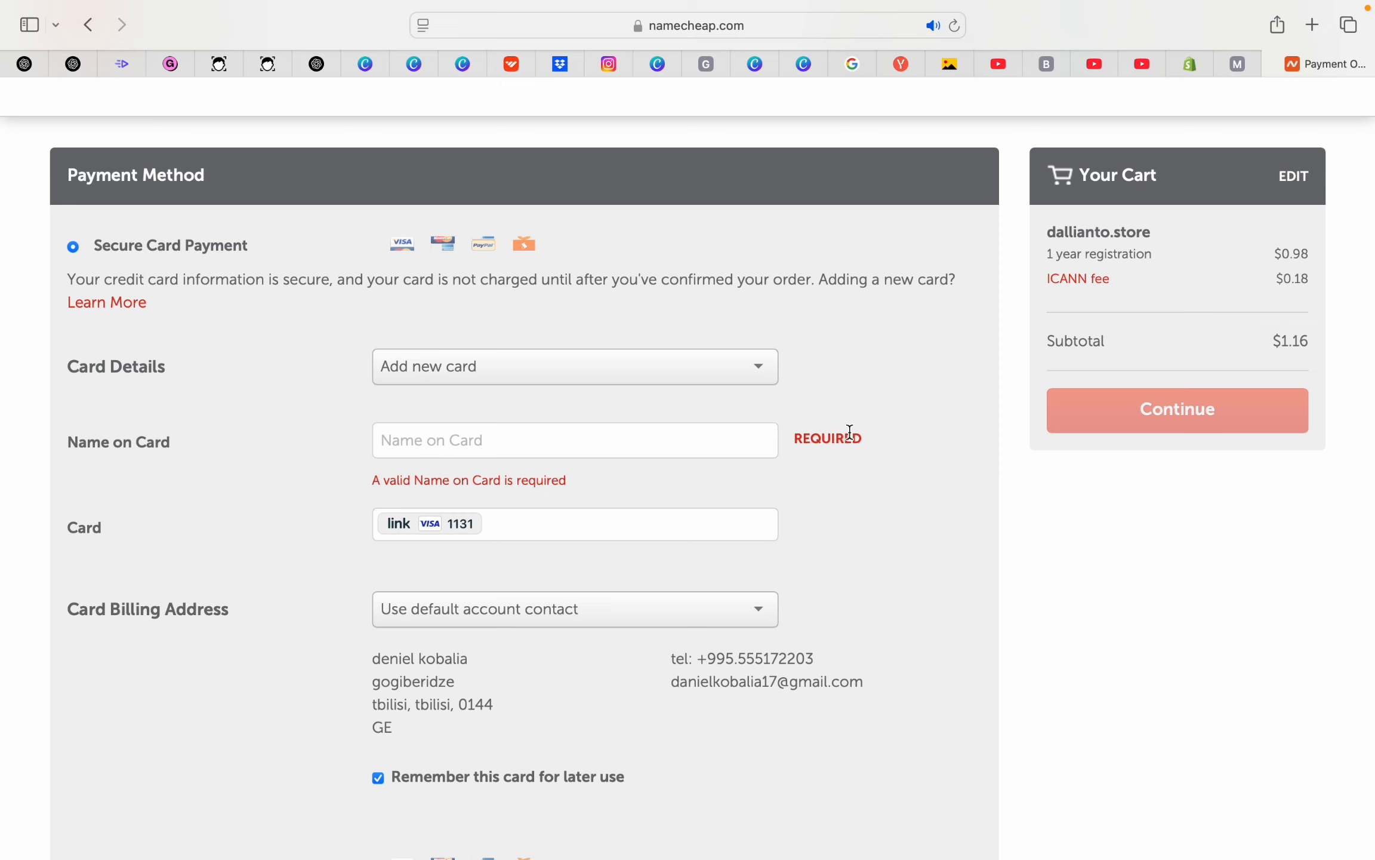
Enter the cardholder's name on the card, capitalising its first letter
scroll(850, 431, "down", 1)
left_click(517, 384)
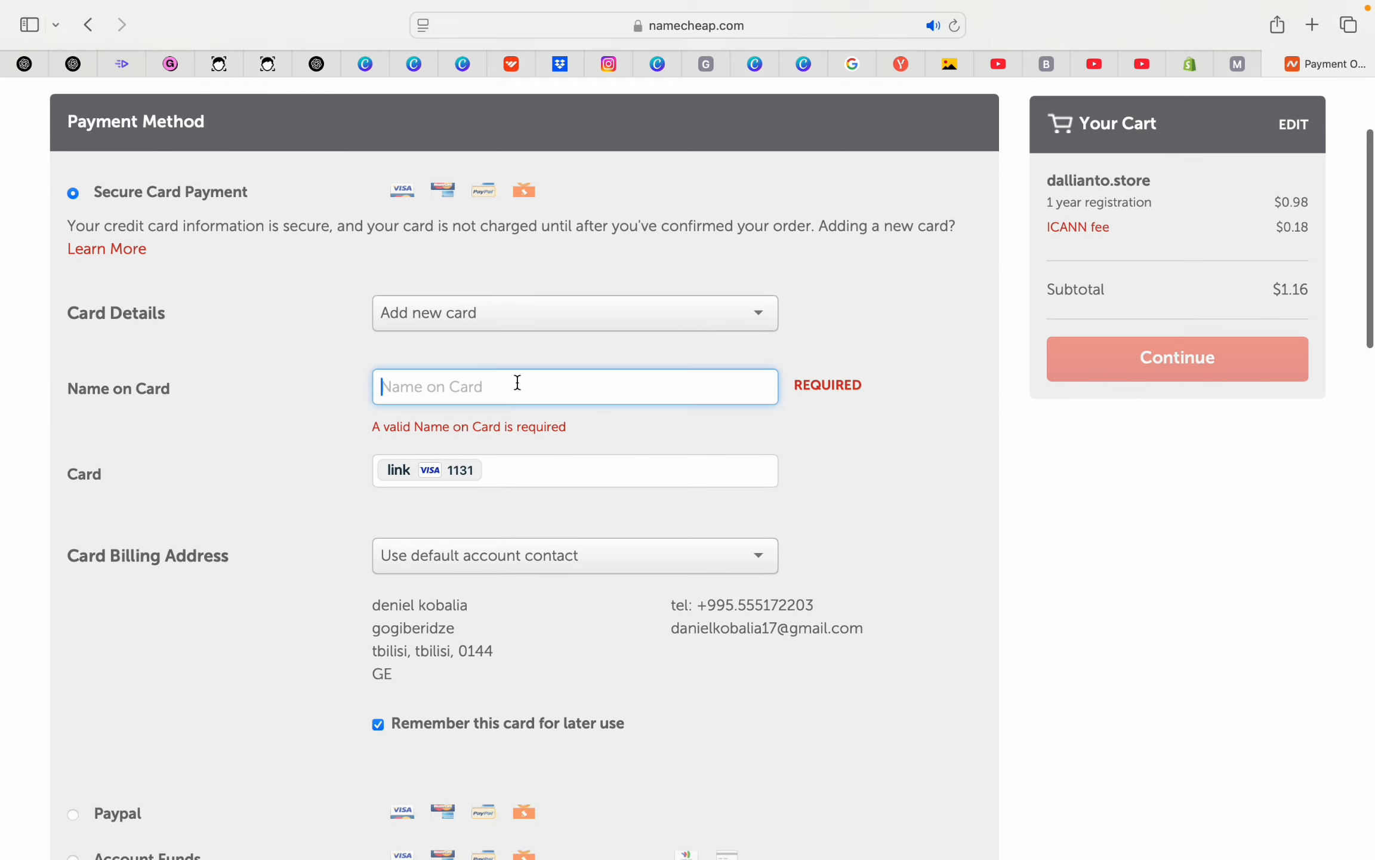
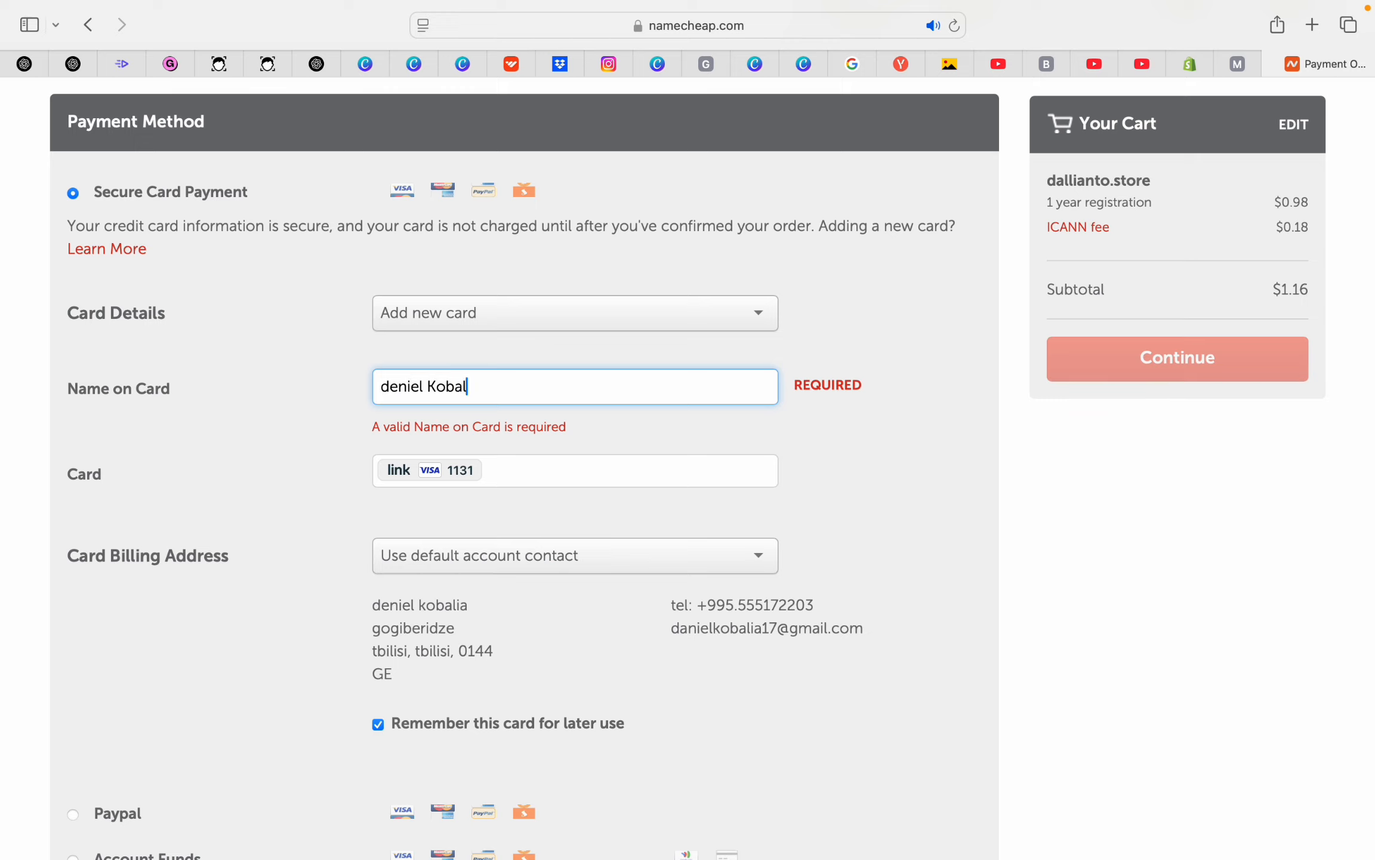
left_click_drag(389, 389, 380, 388)
type("D")
left_click(927, 474)
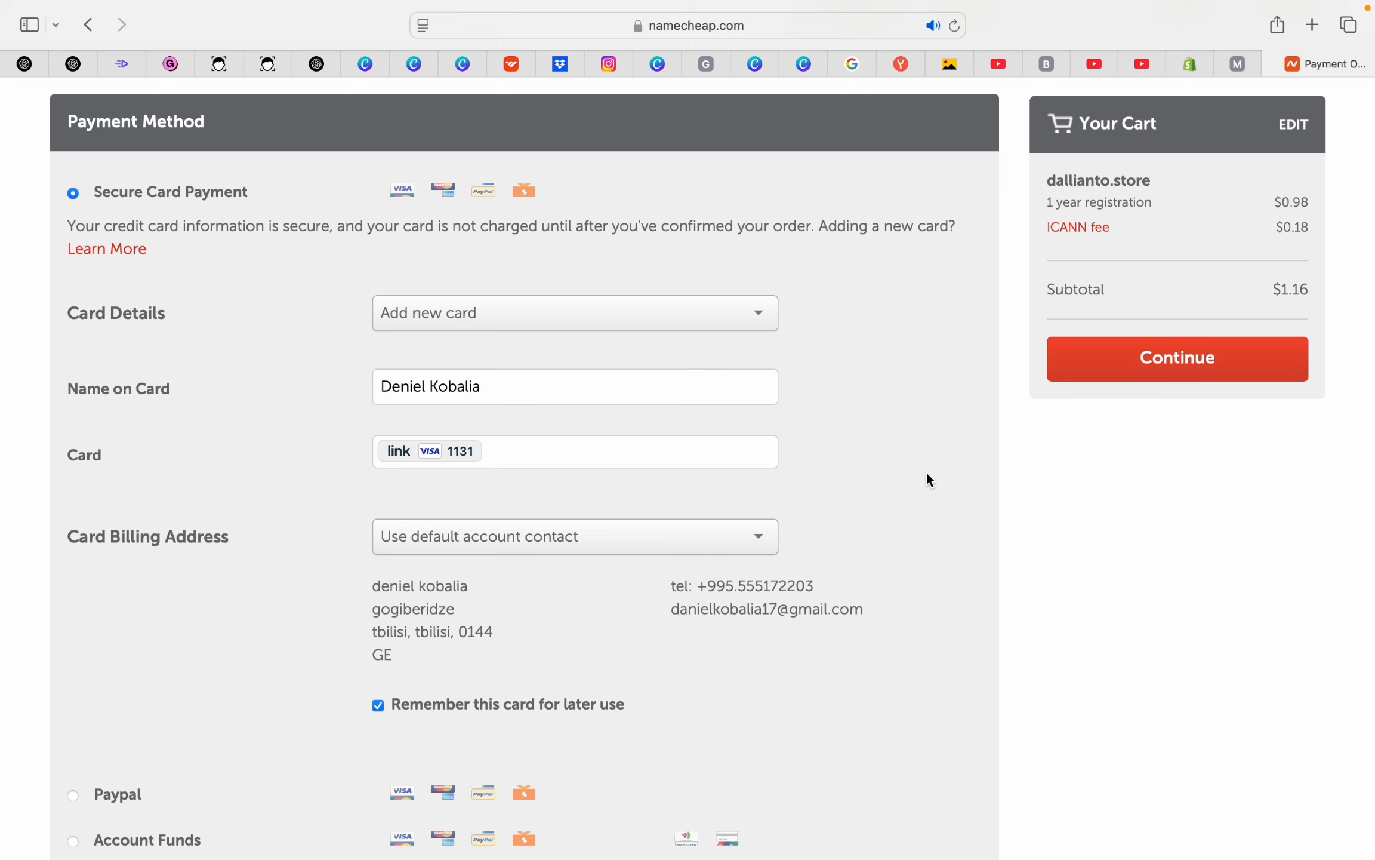
Submit the payment method to reach the dallianto.store order review at $1.16
scroll(929, 478, "down", 1)
left_click(1182, 356)
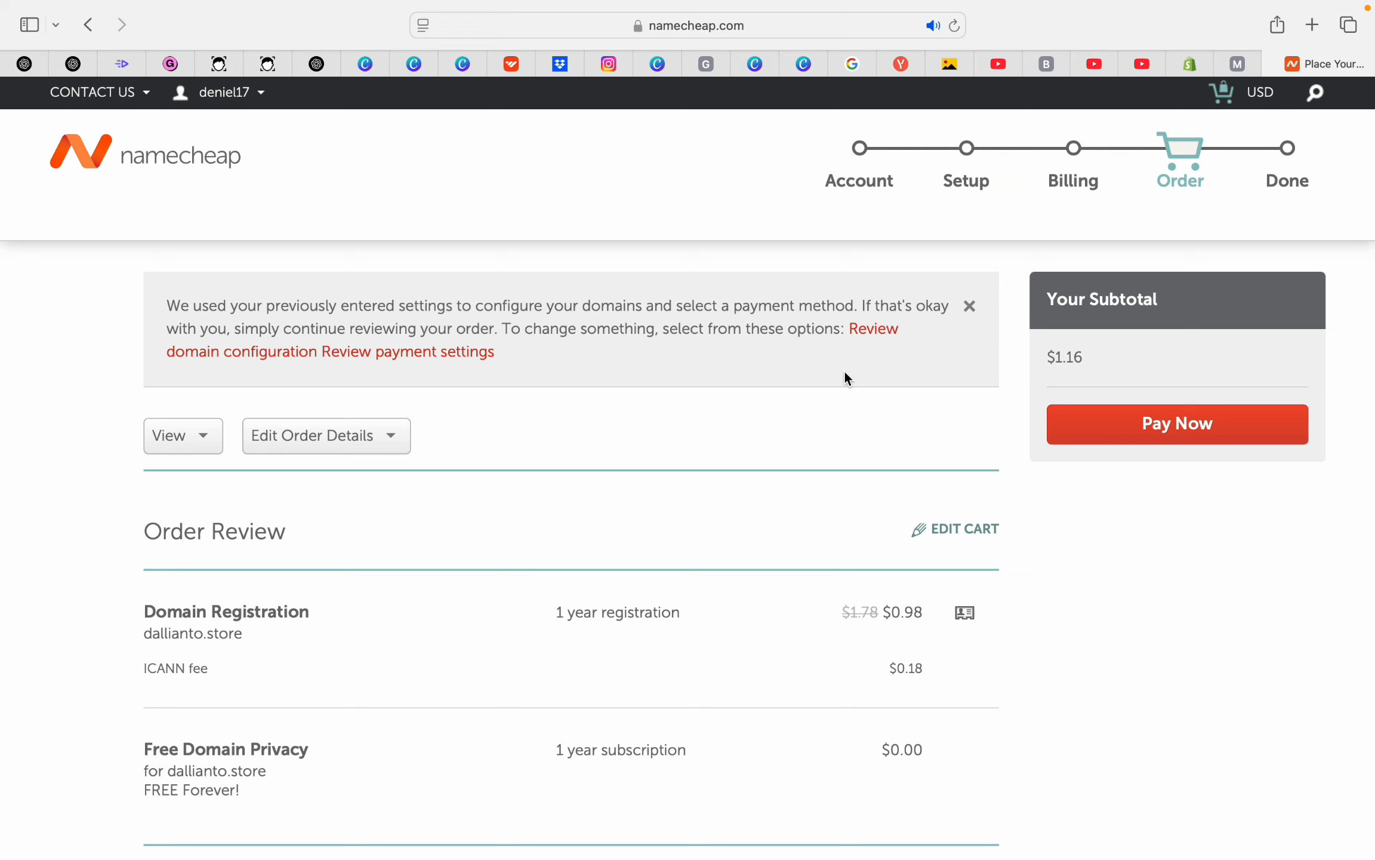
scroll(844, 370, "down", 4)
scroll(845, 370, "up", 4)
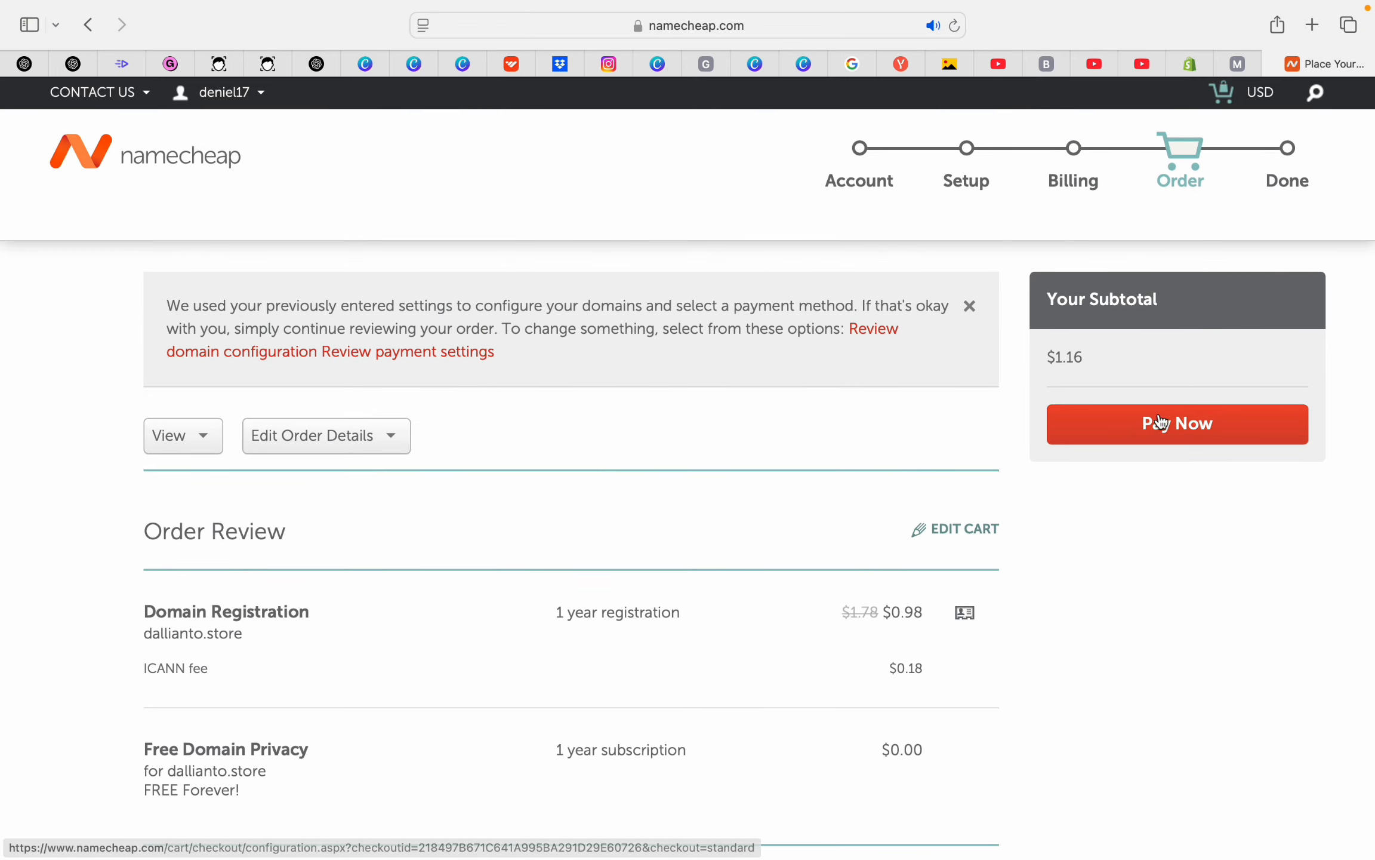
Pay $1.16 for the dallianto.store registration order
left_click(1190, 422)
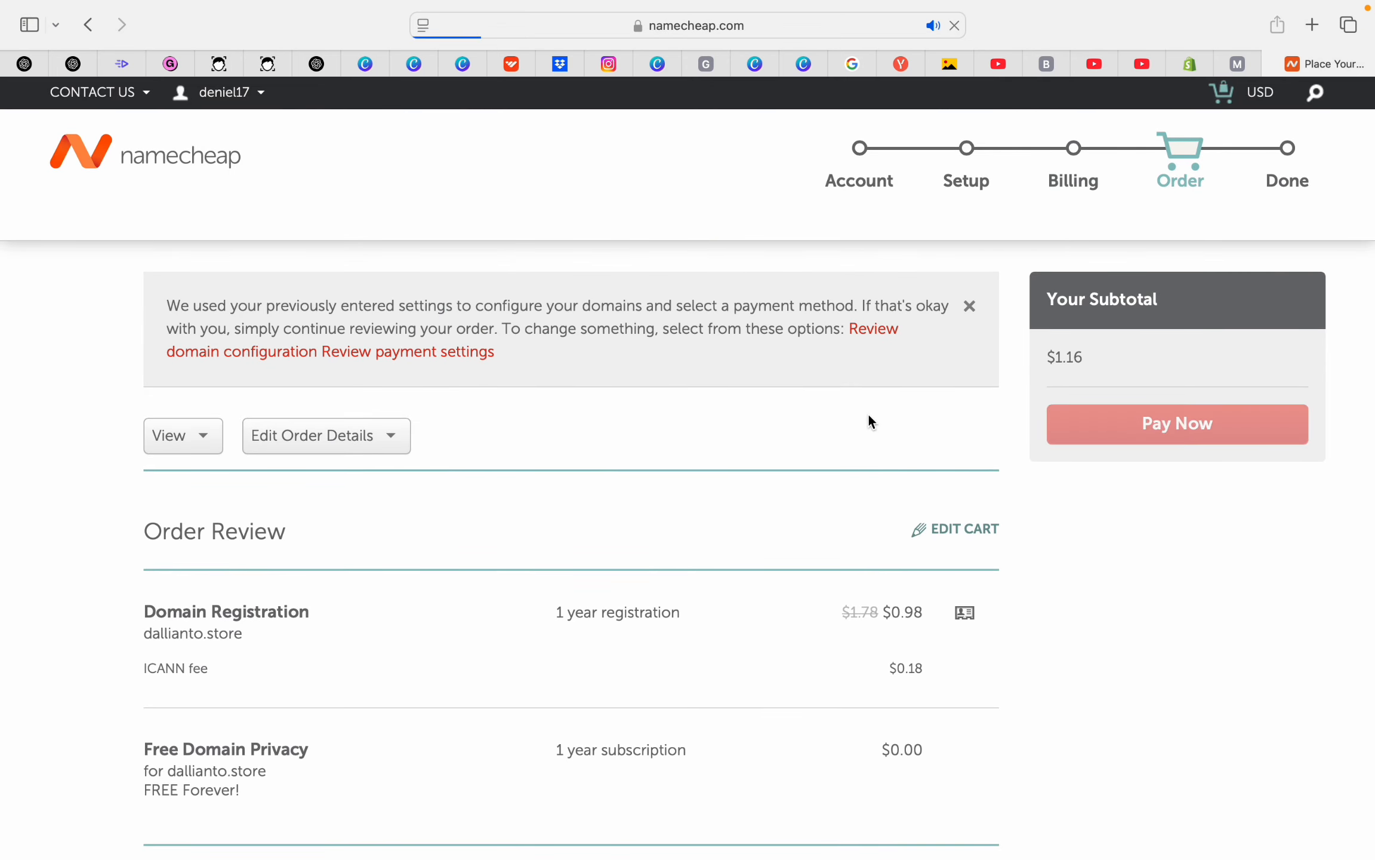
scroll(715, 458, "down", 5)
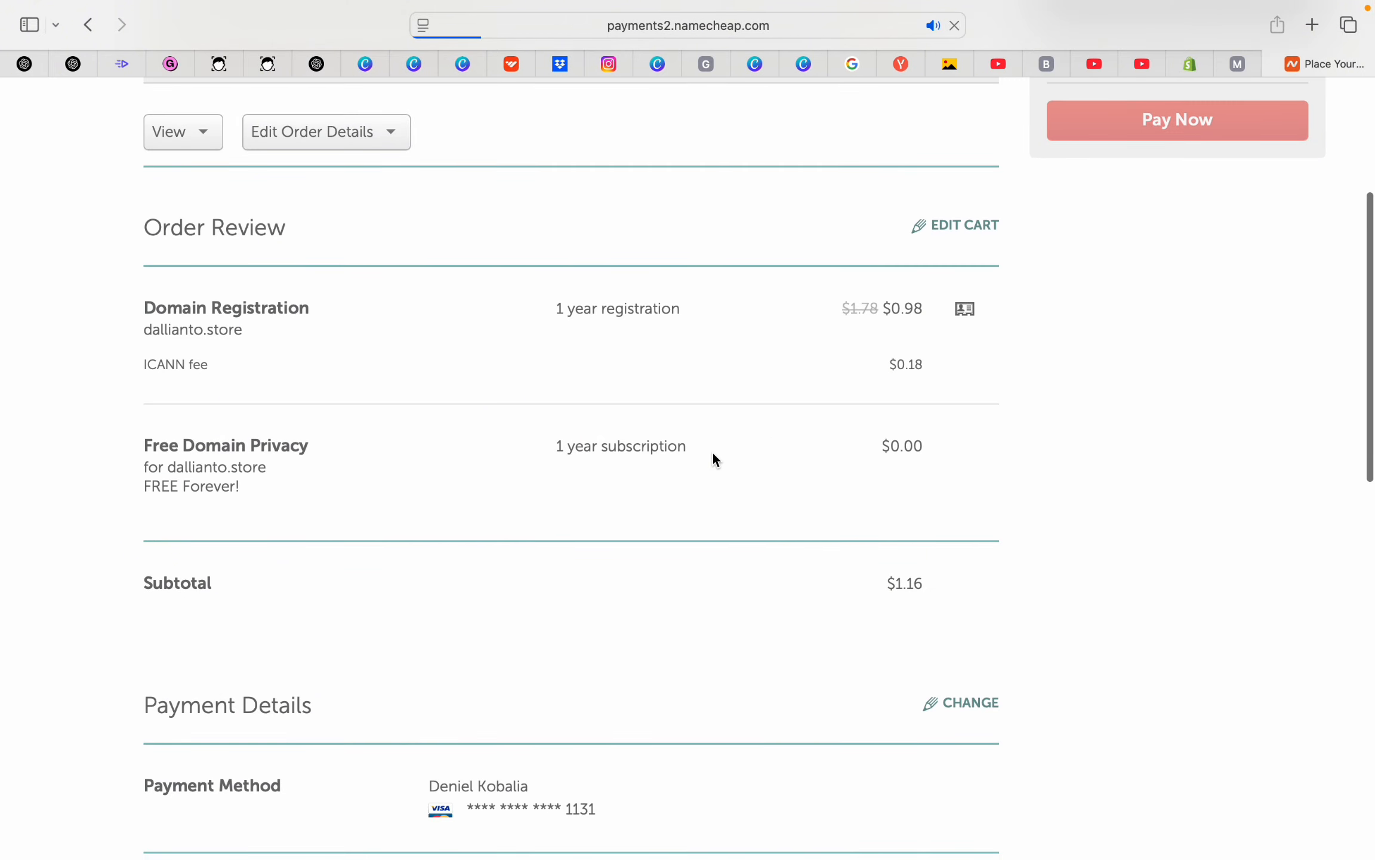
scroll(714, 454, "down", 4)
scroll(713, 453, "up", 9)
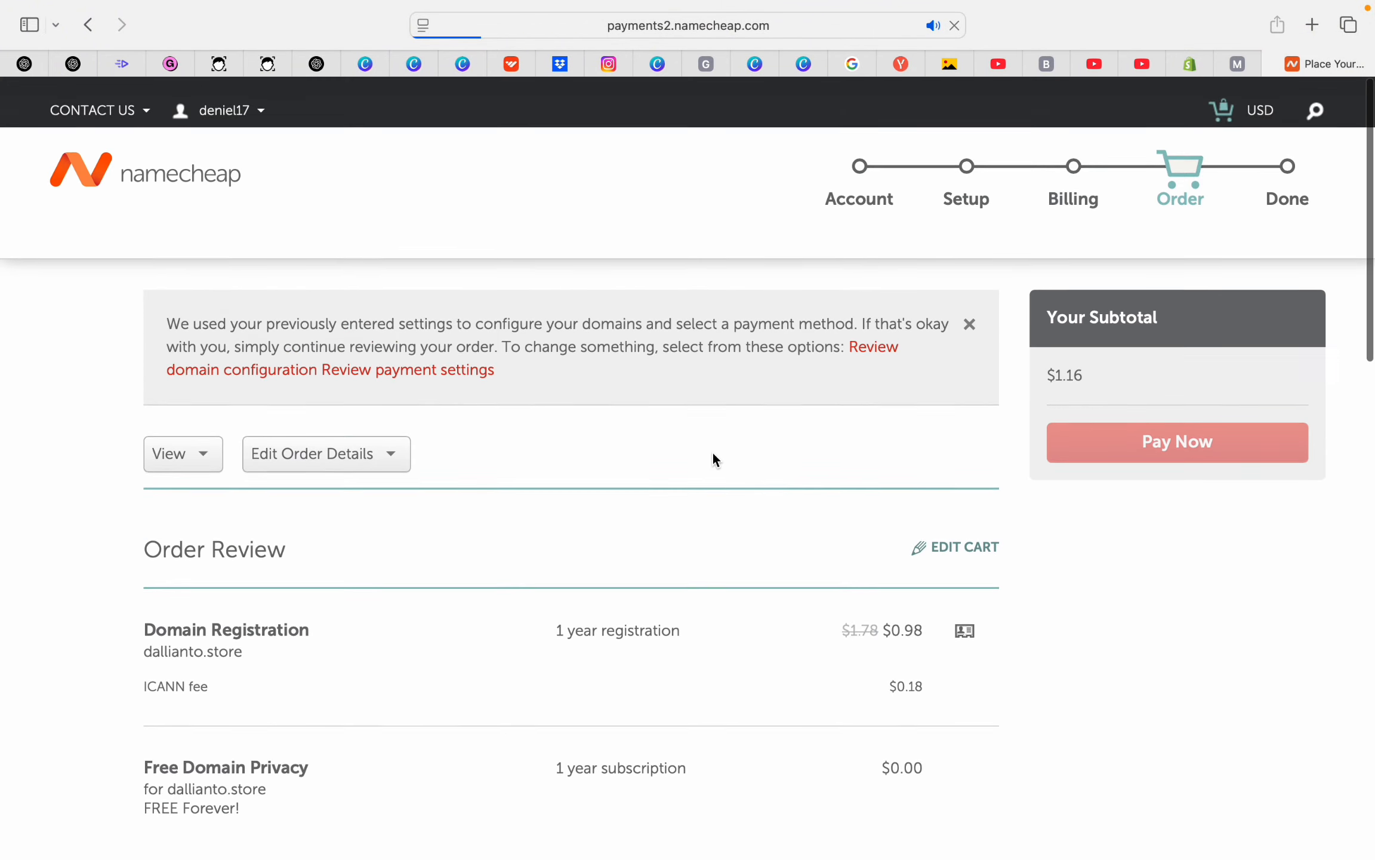
scroll(716, 460, "down", 1)
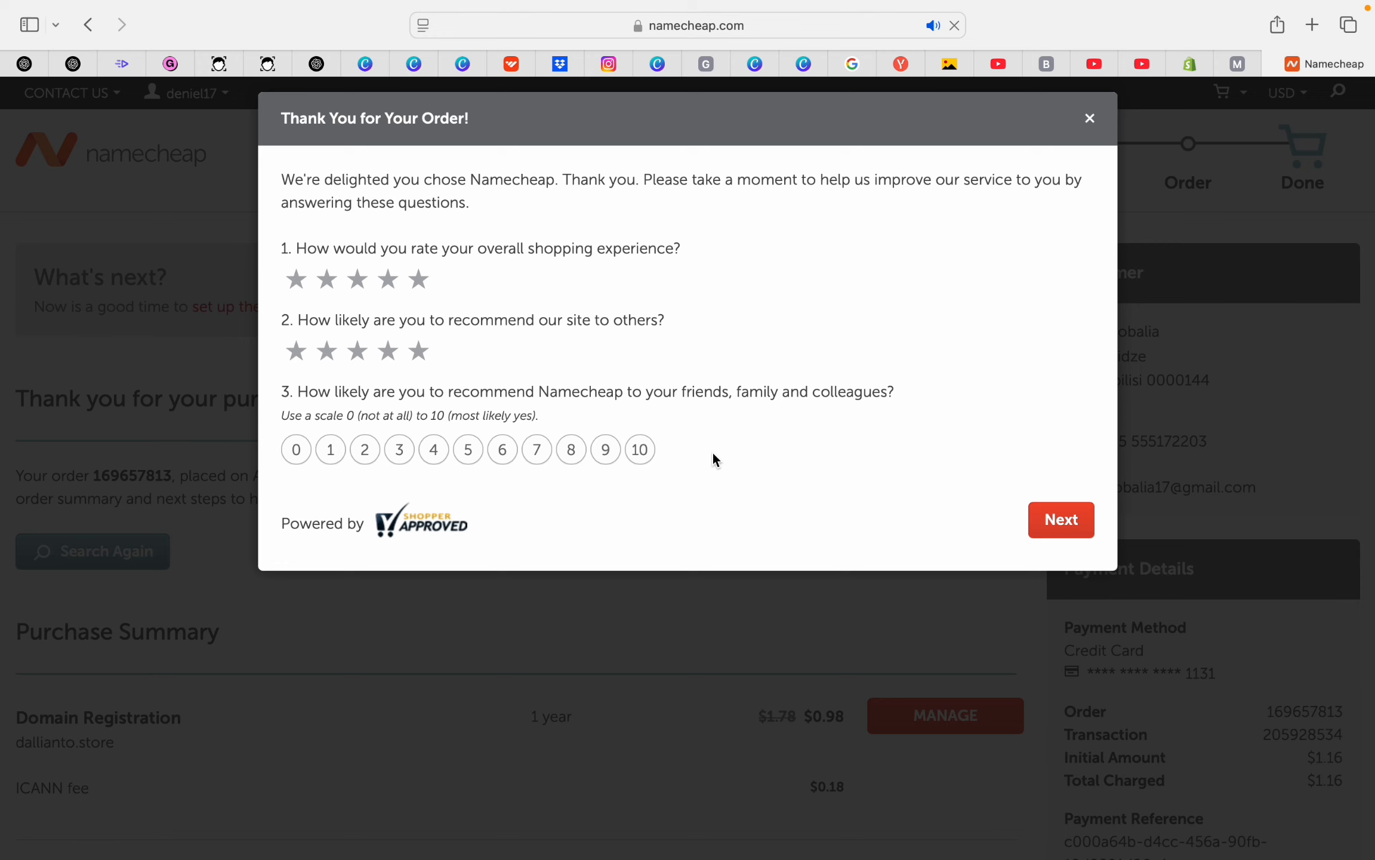
Give the feedback survey five-star and 10 ratings, finish it, and open dallianto.store management
left_click(639, 450)
left_click(419, 279)
left_click(419, 350)
left_click(1058, 521)
left_click(1068, 389)
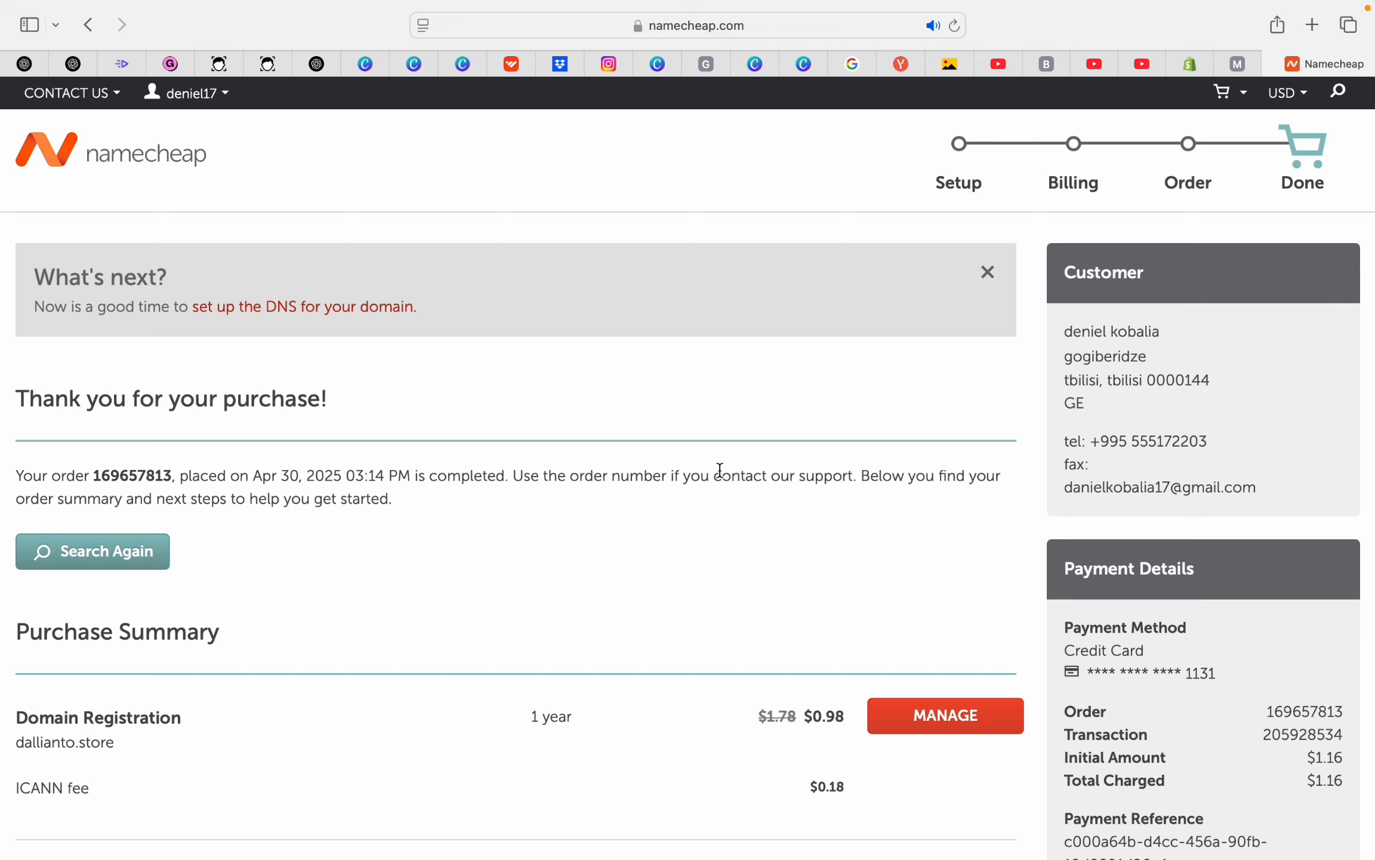
left_click(959, 723)
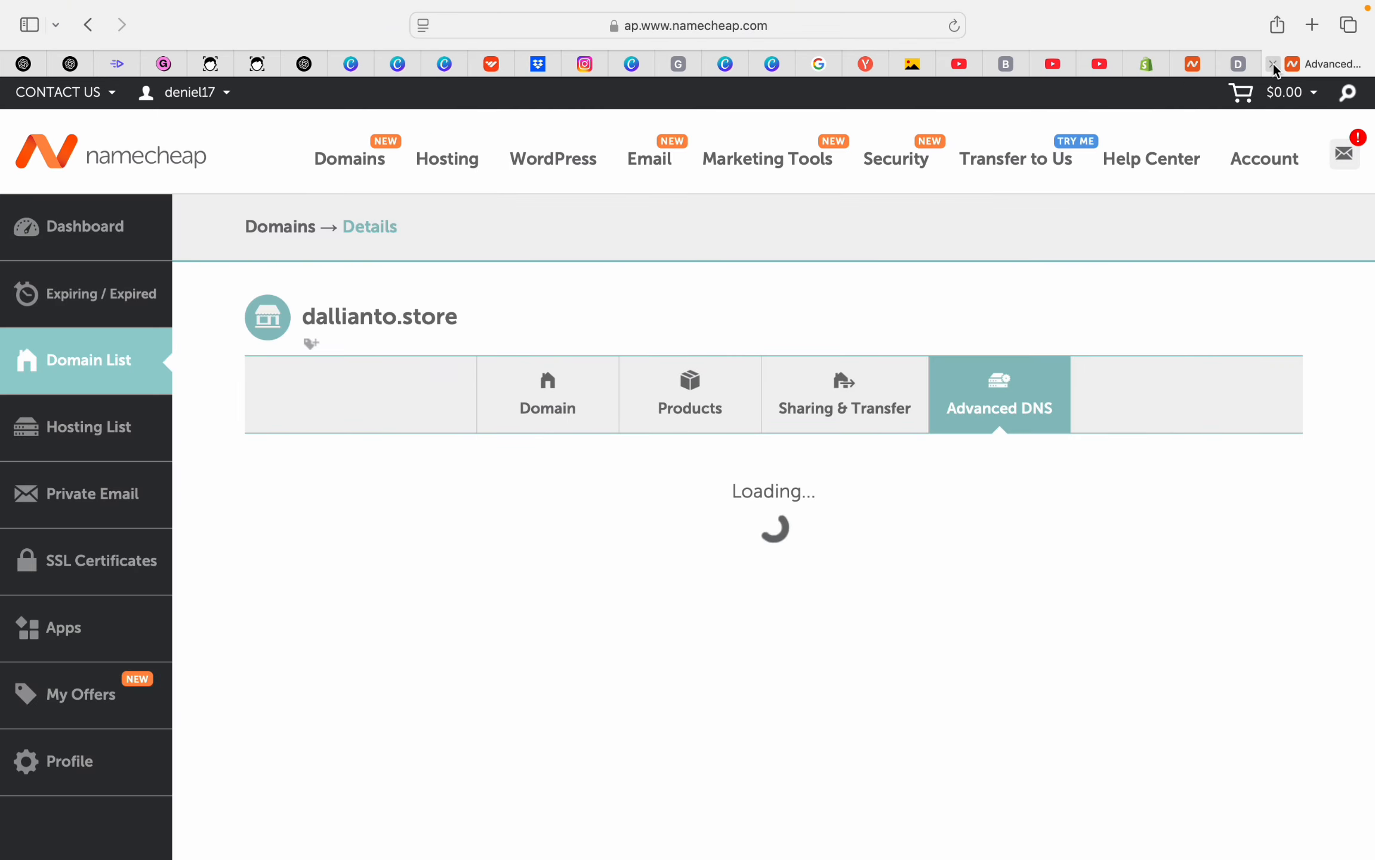
scroll(757, 429, "down", 4)
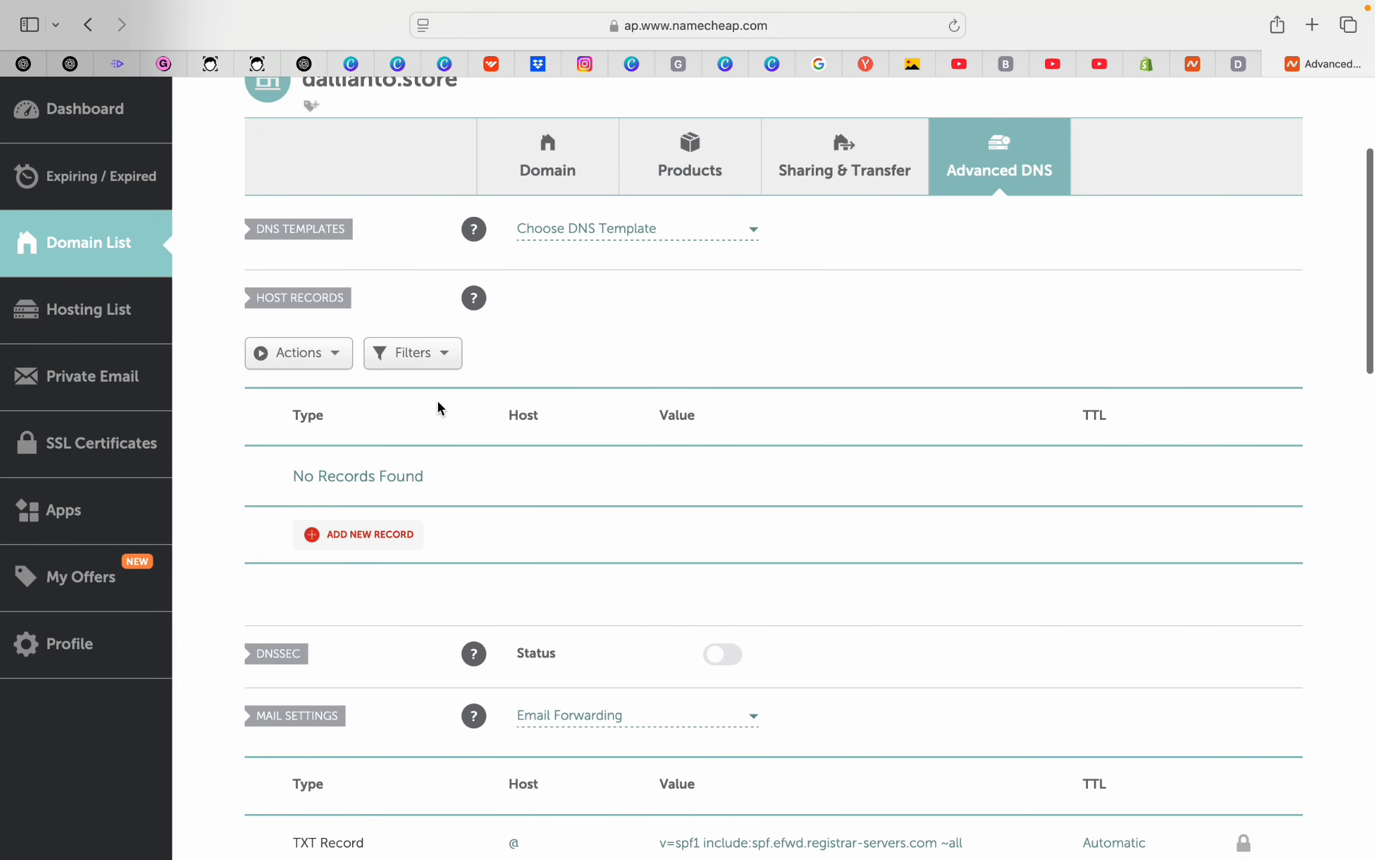
scroll(549, 412, "up", 2)
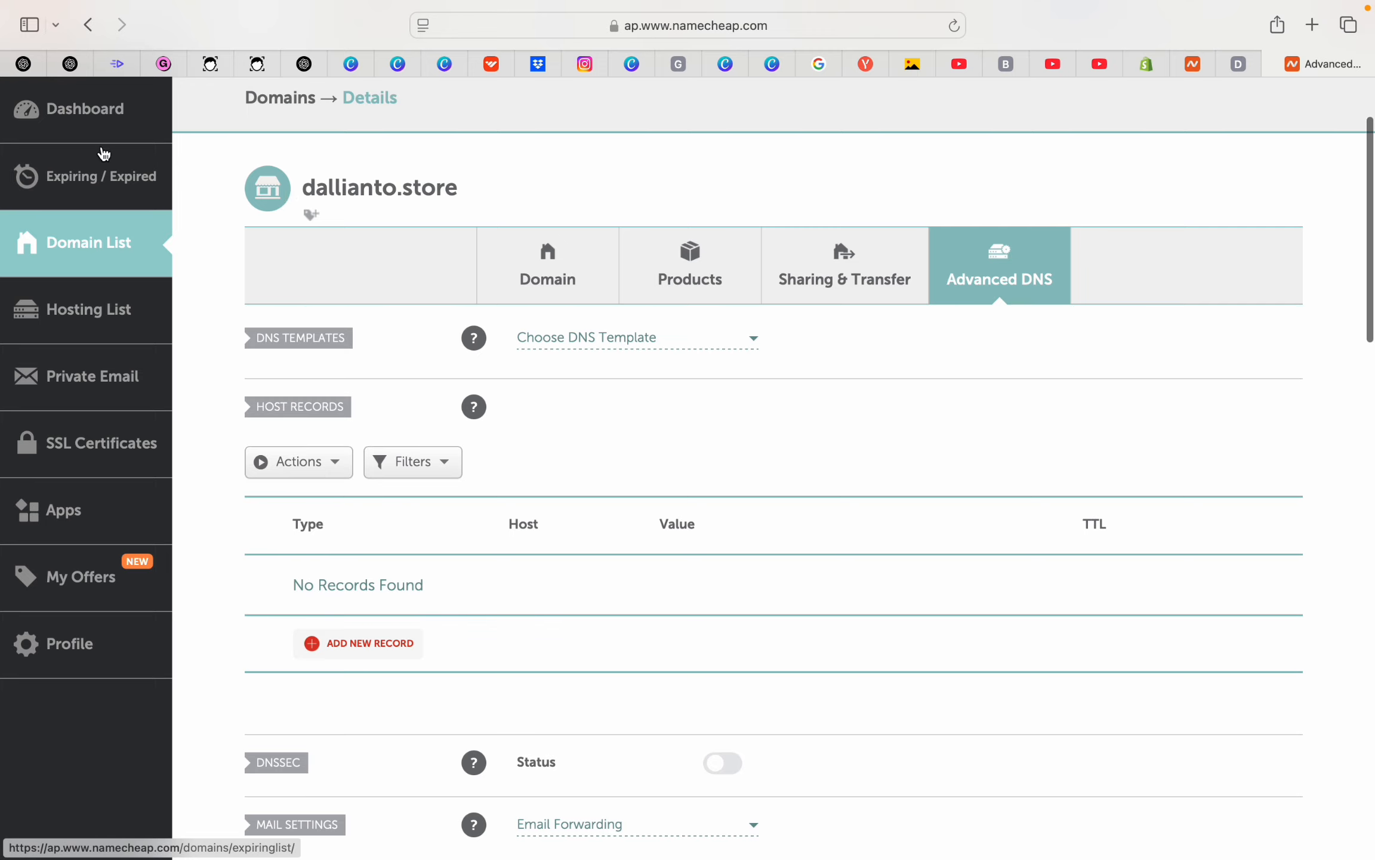
left_click(96, 129)
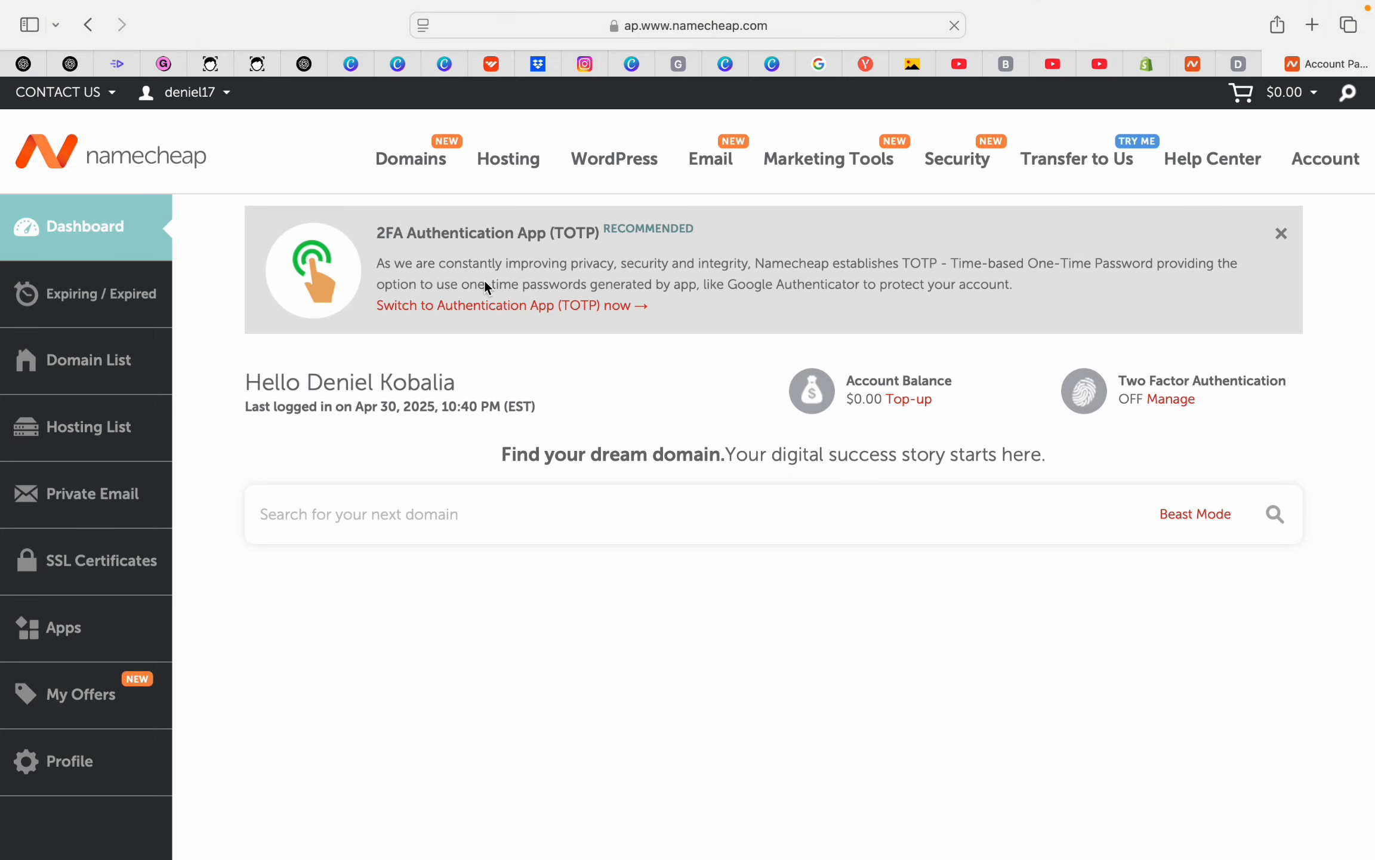
scroll(603, 395, "down", 3)
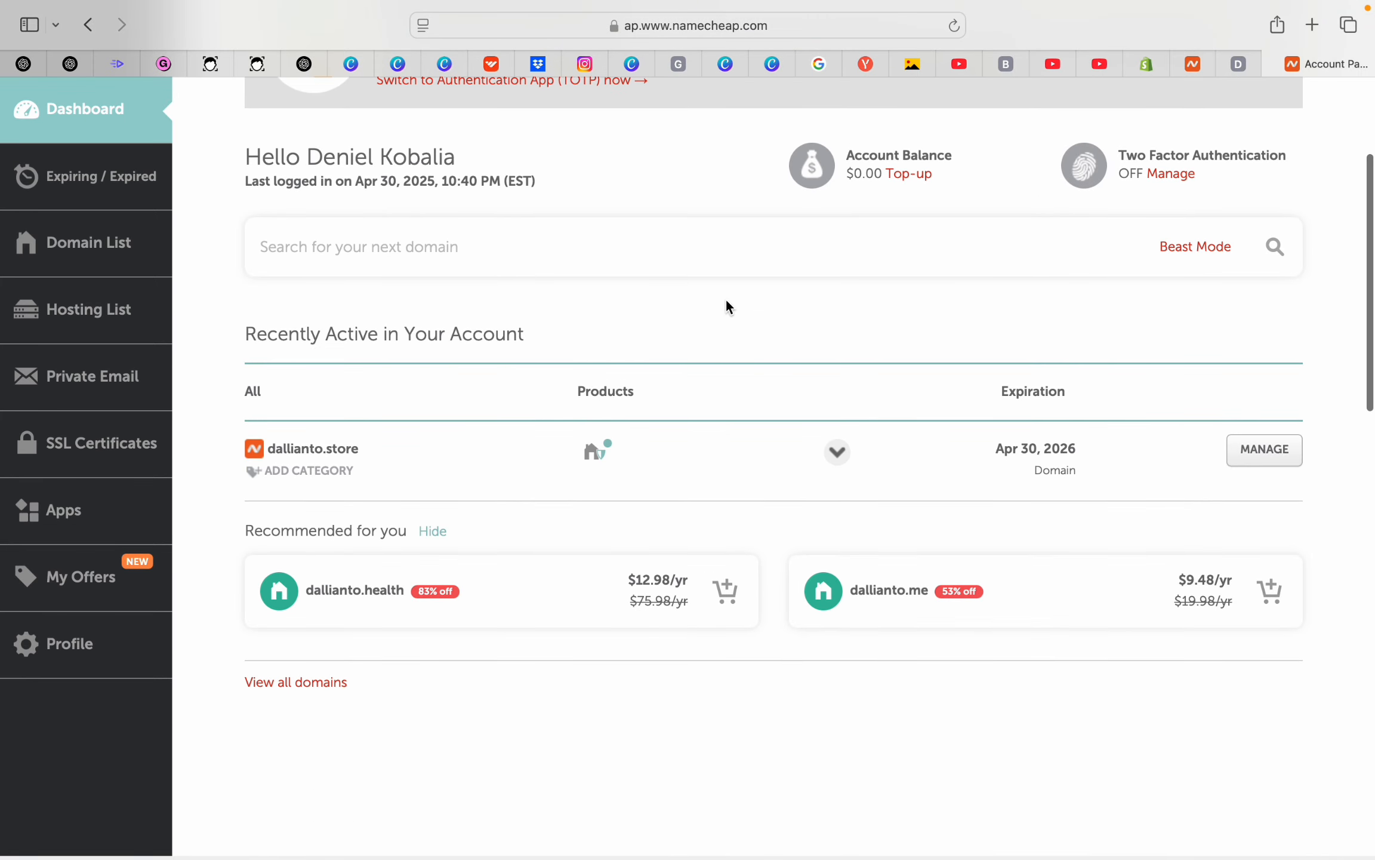
left_click(101, 241)
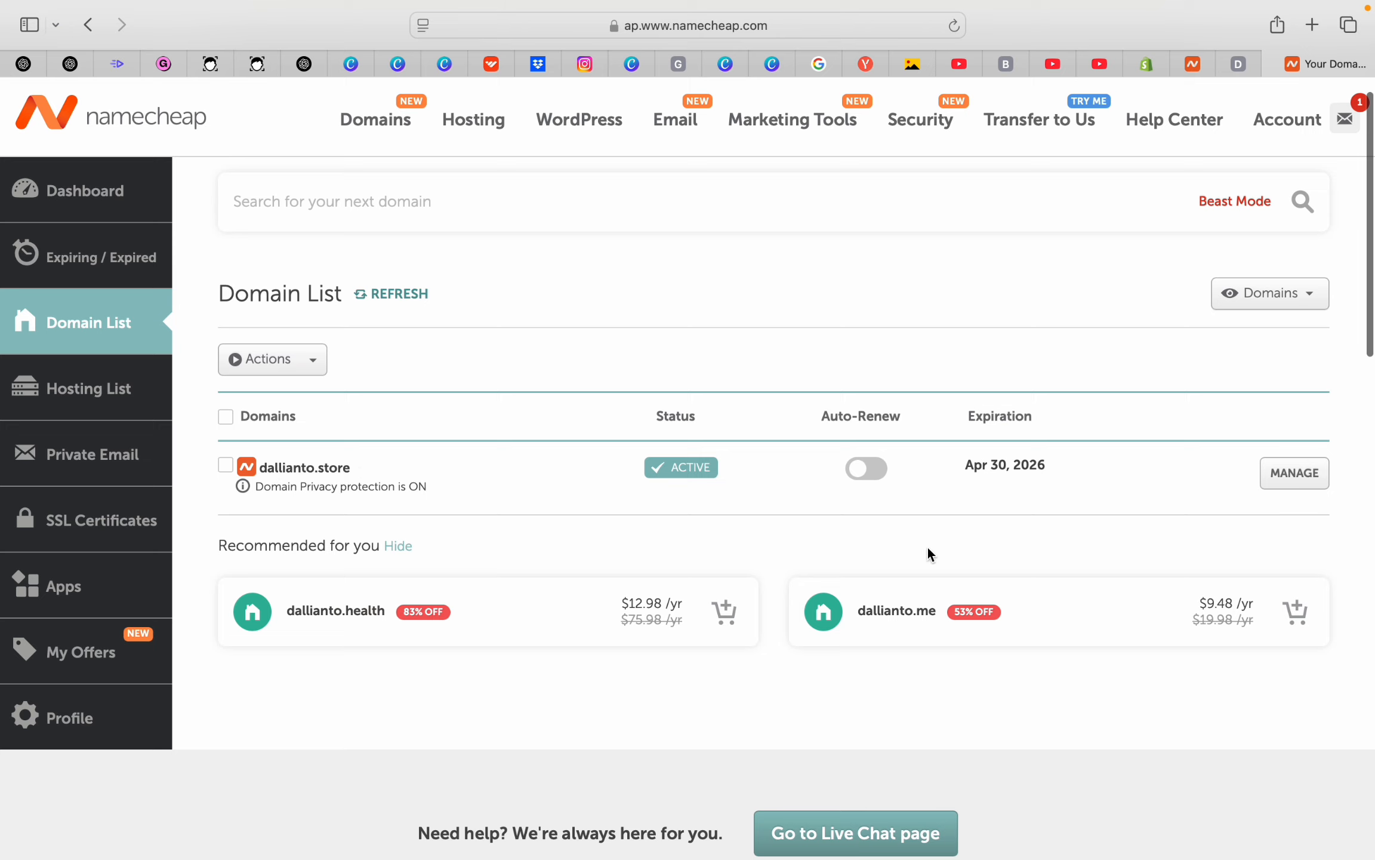
left_click(1304, 481)
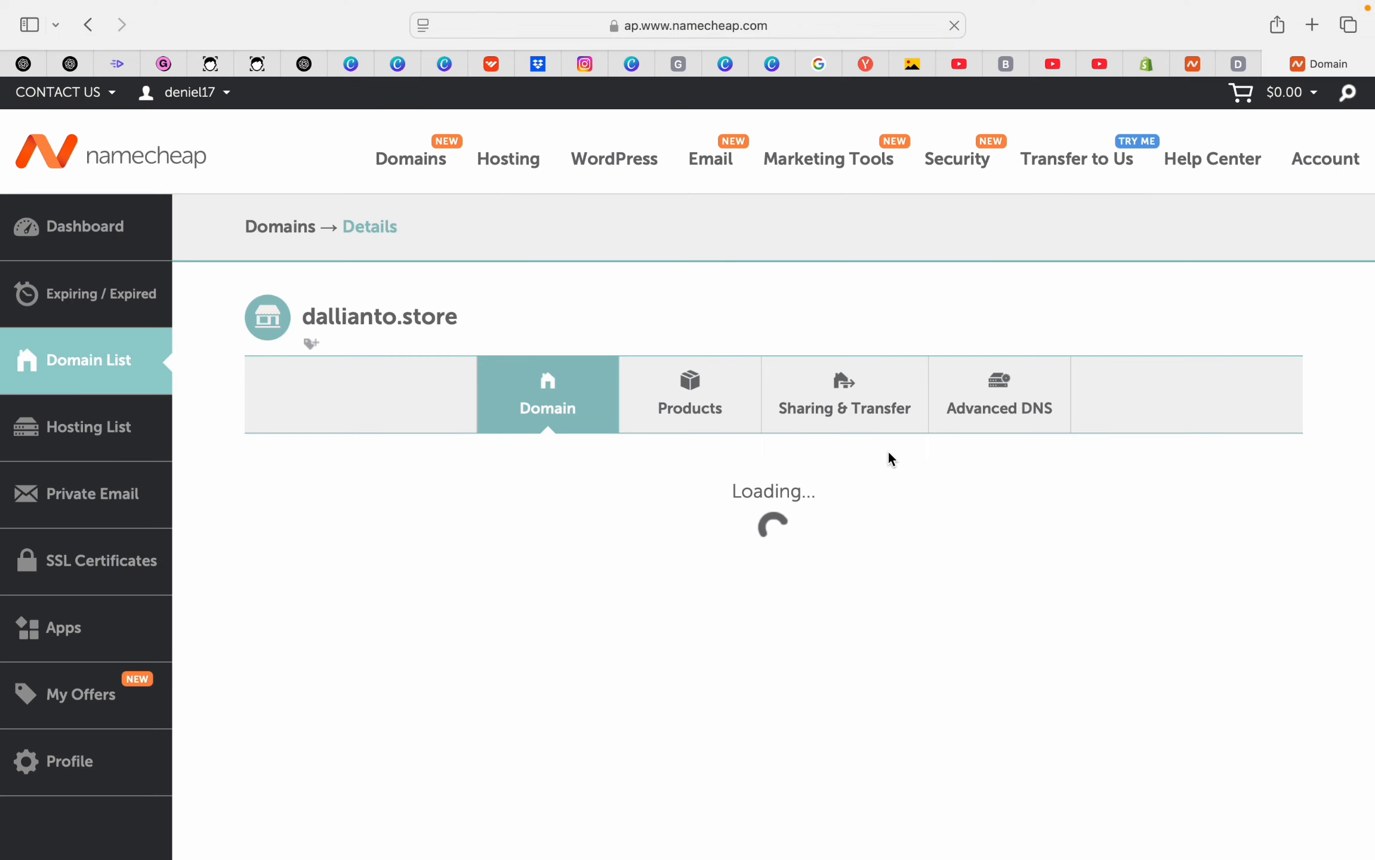
scroll(786, 470, "down", 2)
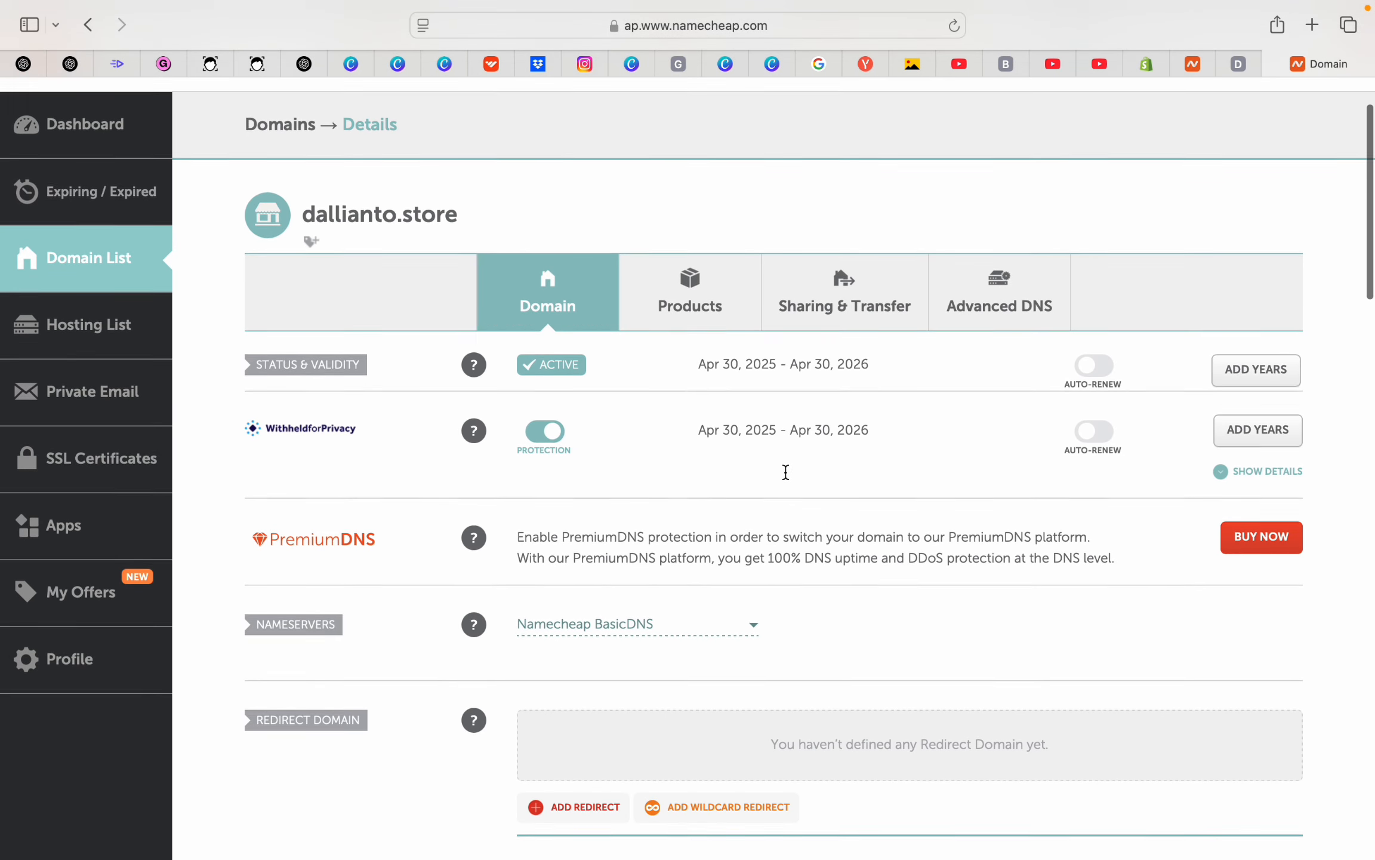
left_click(1000, 292)
scroll(848, 368, "down", 5)
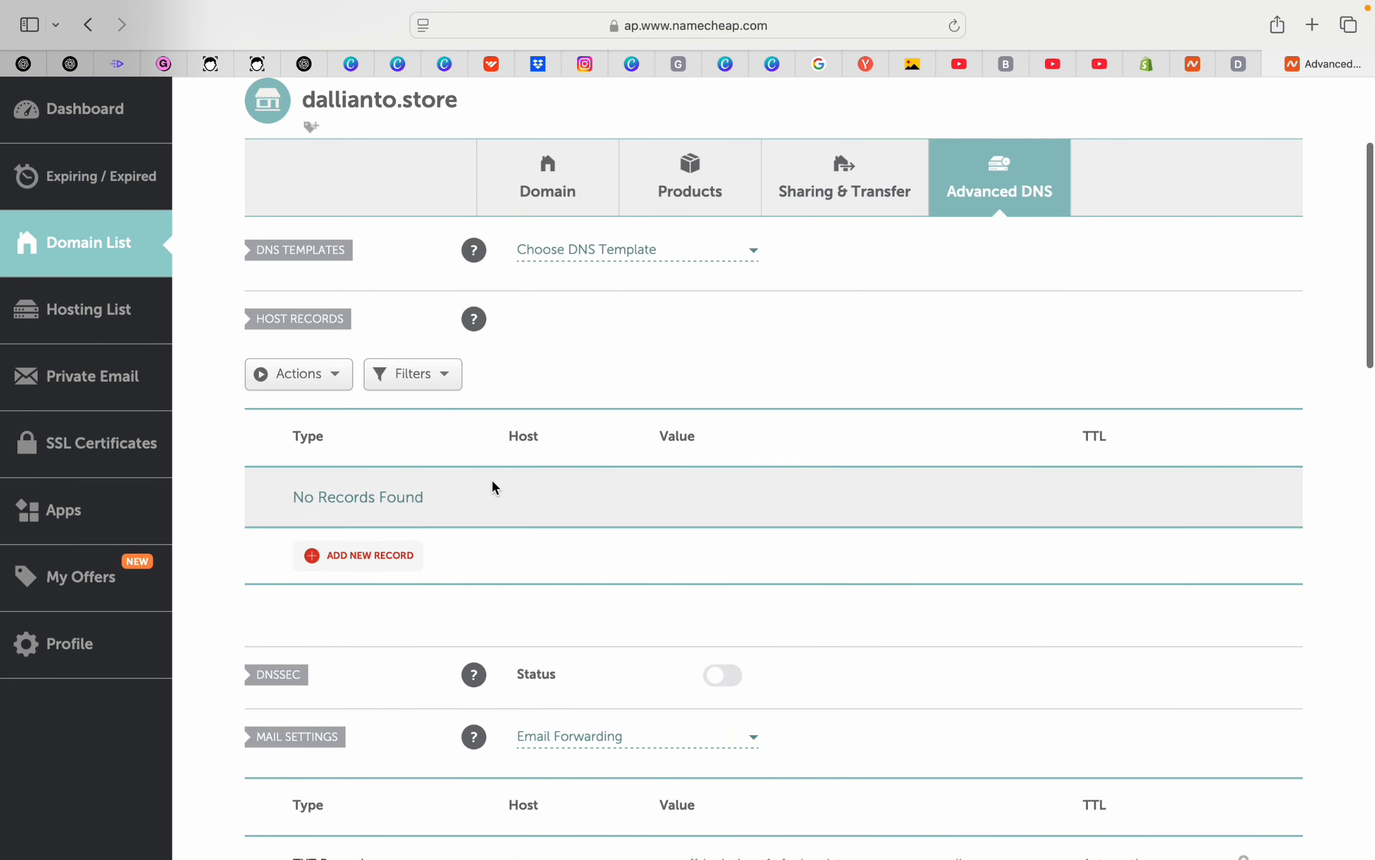
Add a new host record row and set its type to CNAME Record, as Shopify requires
left_click(347, 558)
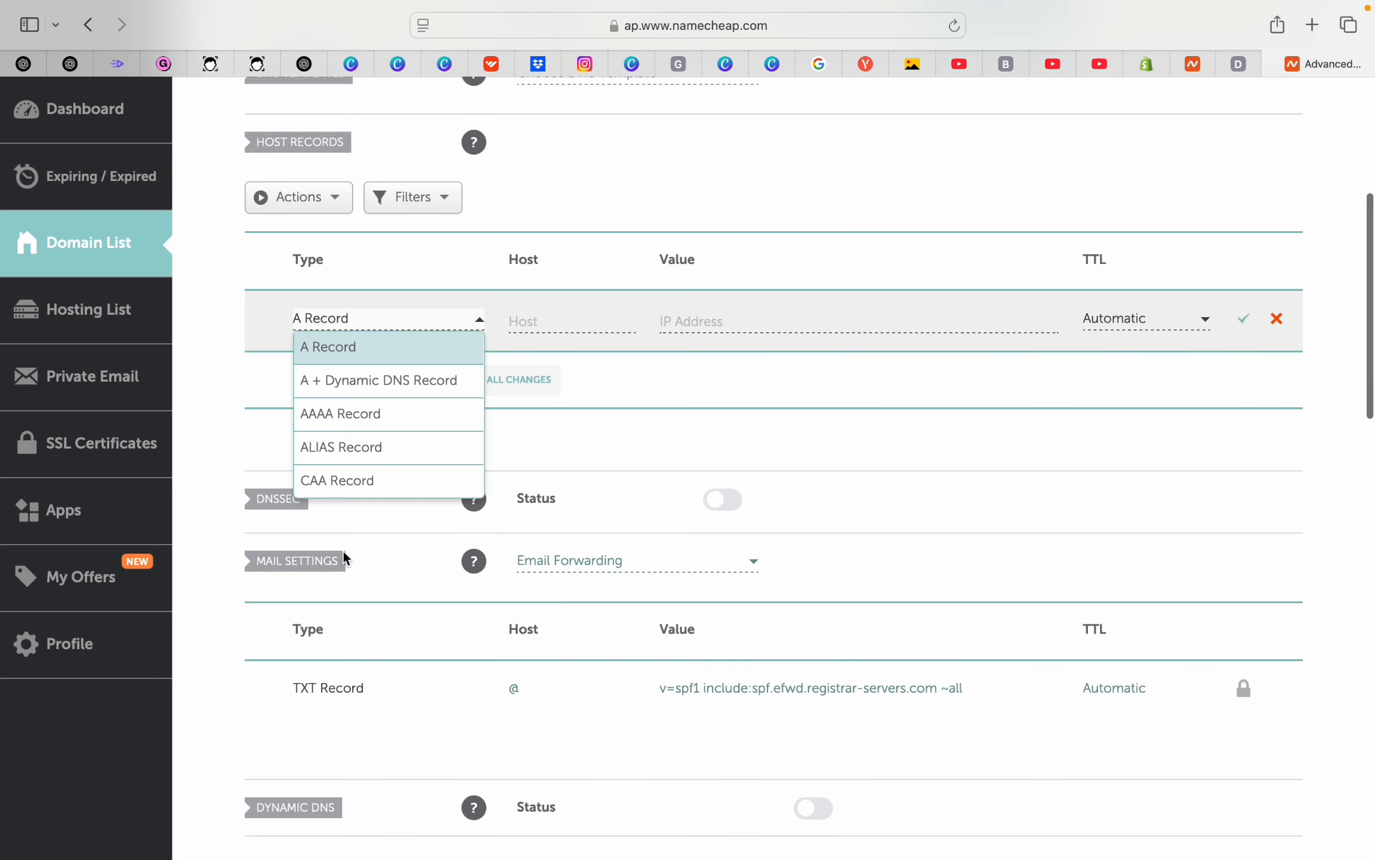
left_click(1146, 64)
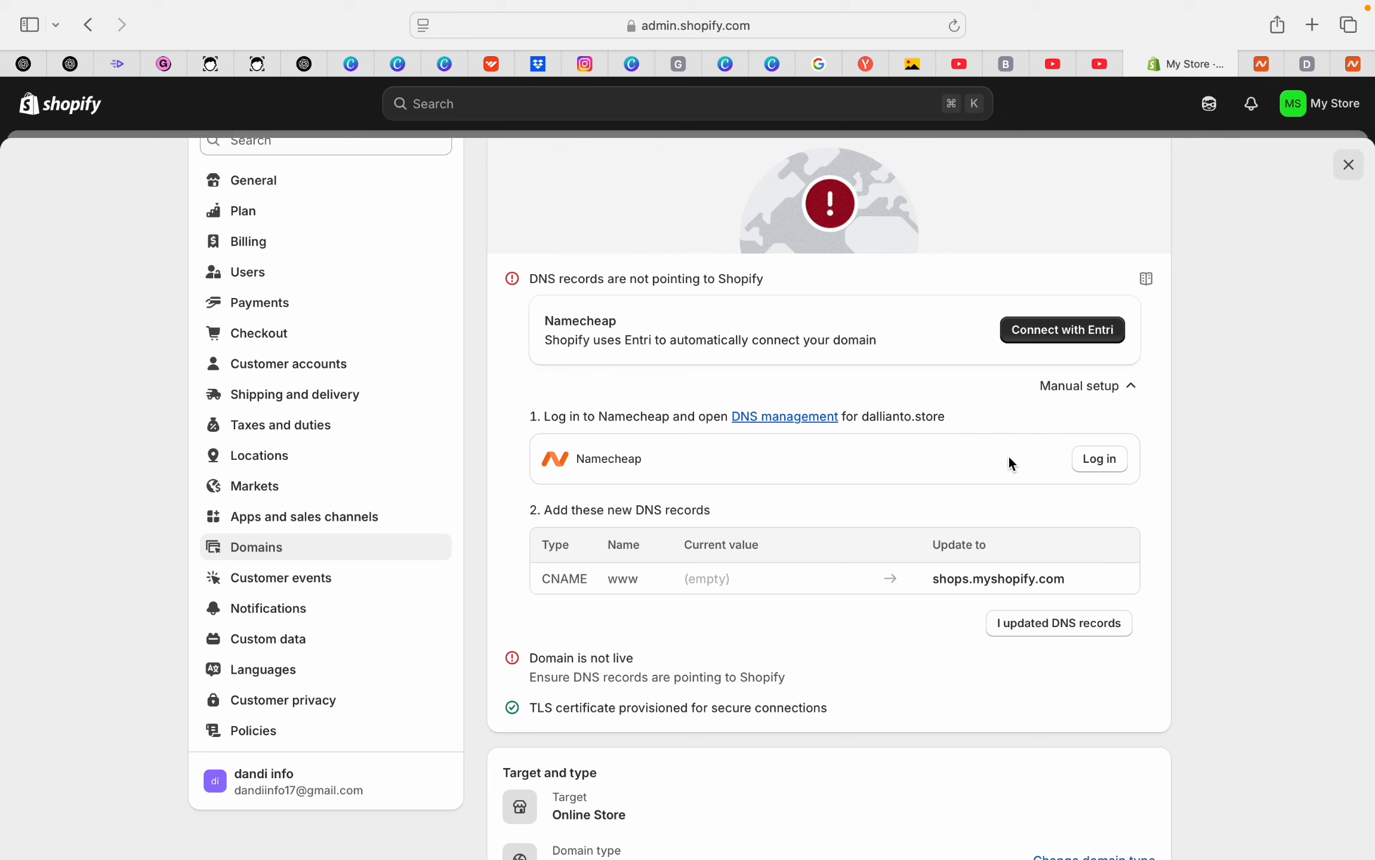
left_click(1355, 63)
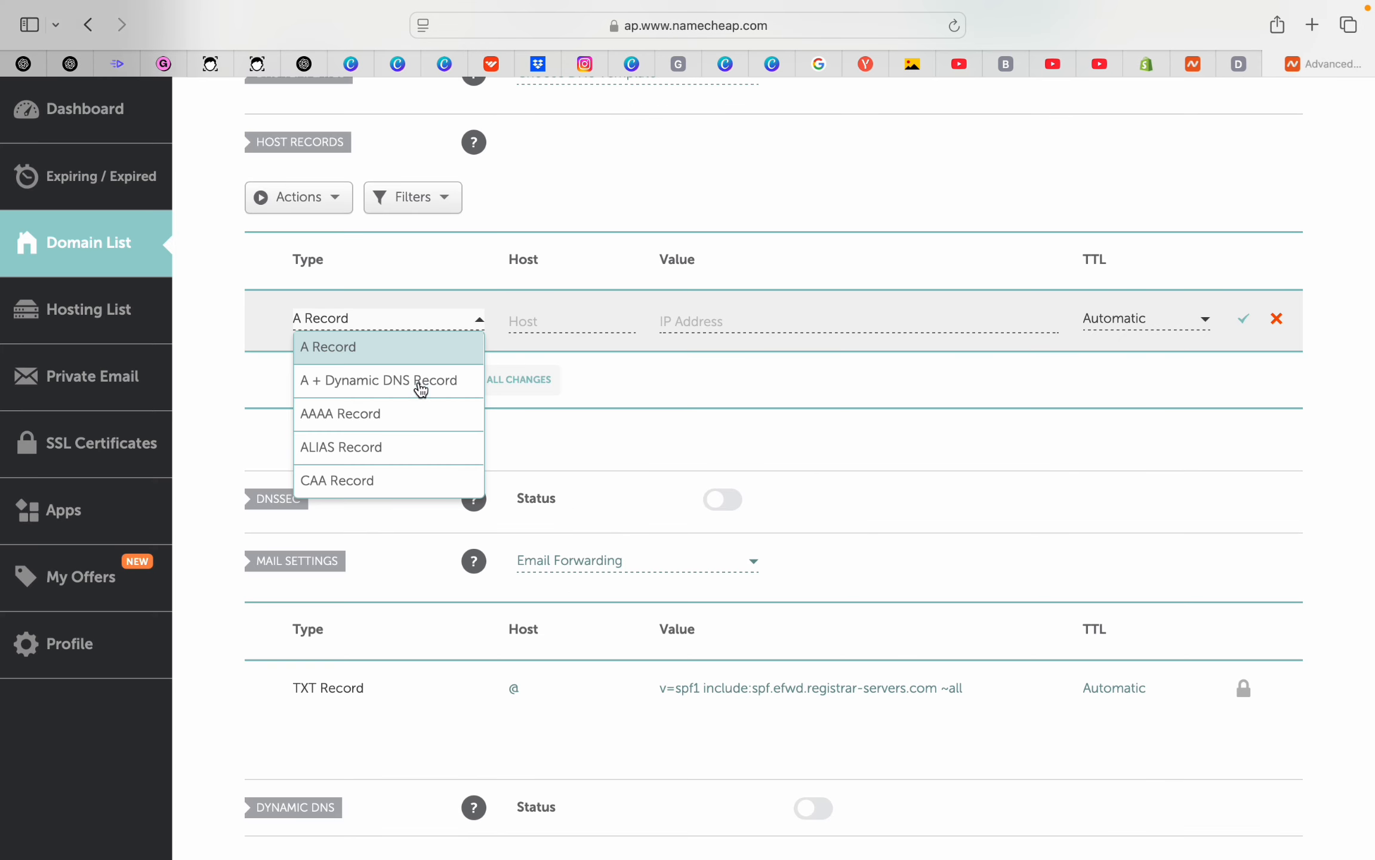
scroll(415, 421, "down", 4)
scroll(418, 419, "down", 2)
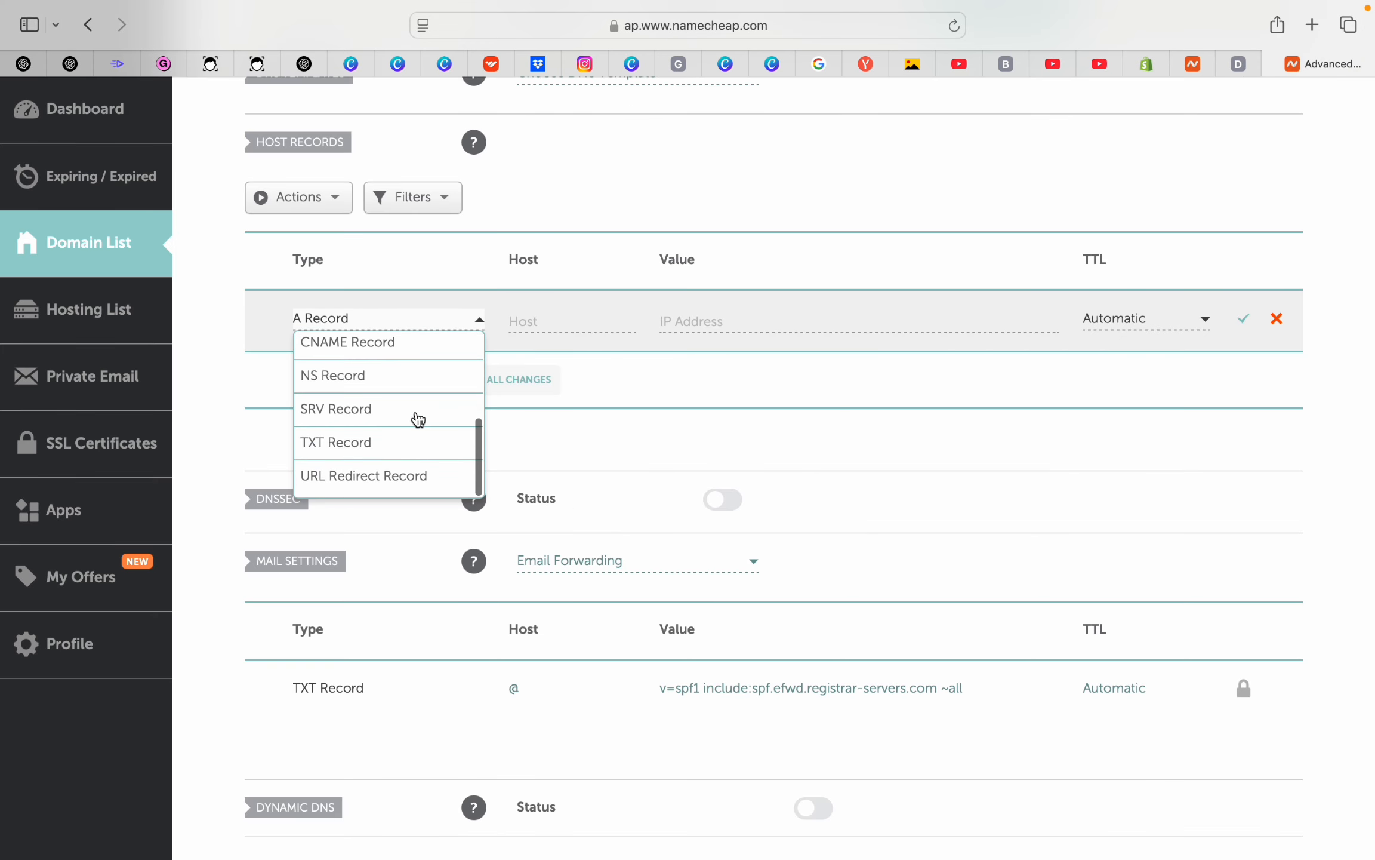
scroll(418, 419, "up", 5)
scroll(418, 420, "up", 1)
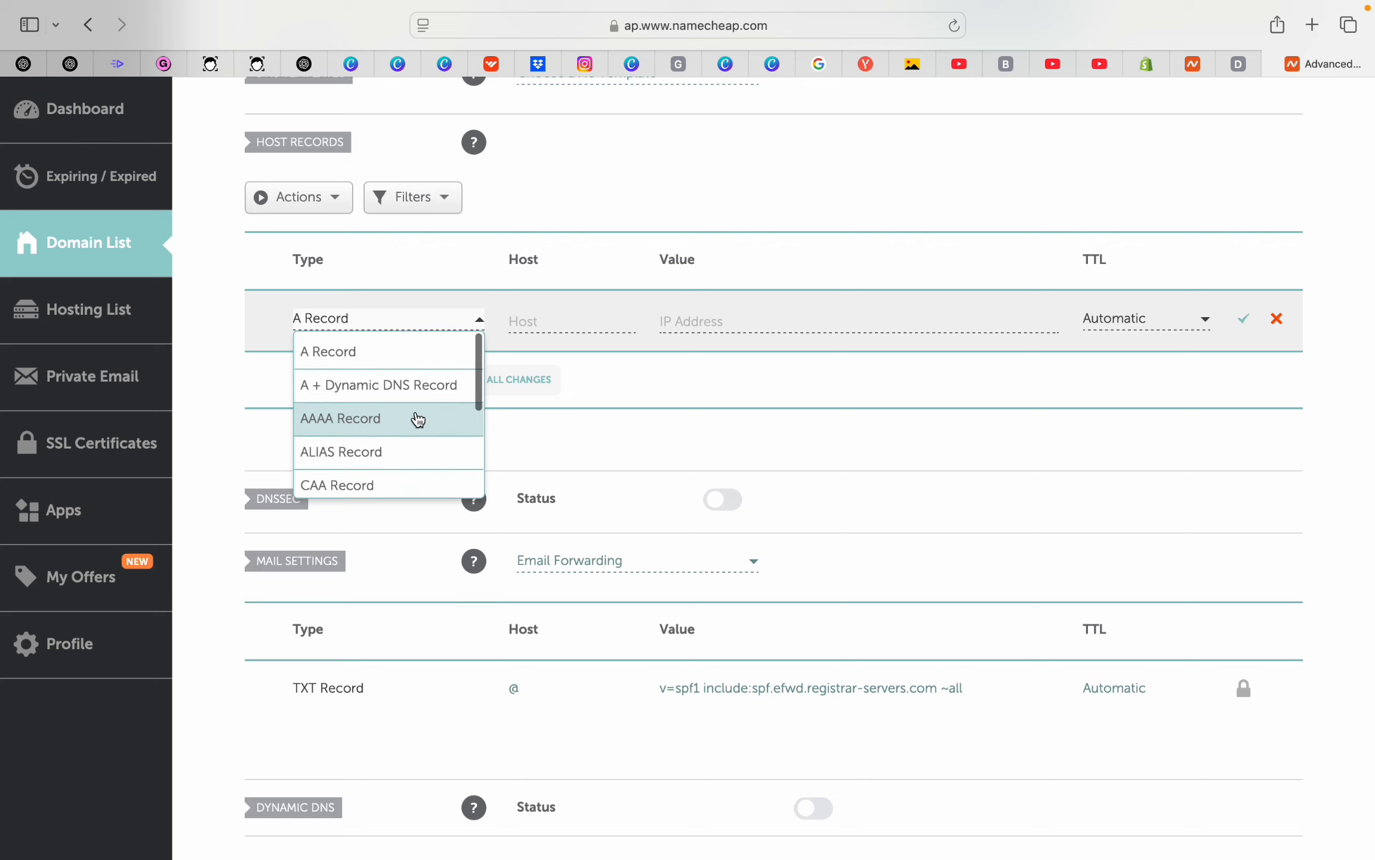
scroll(418, 420, "down", 3)
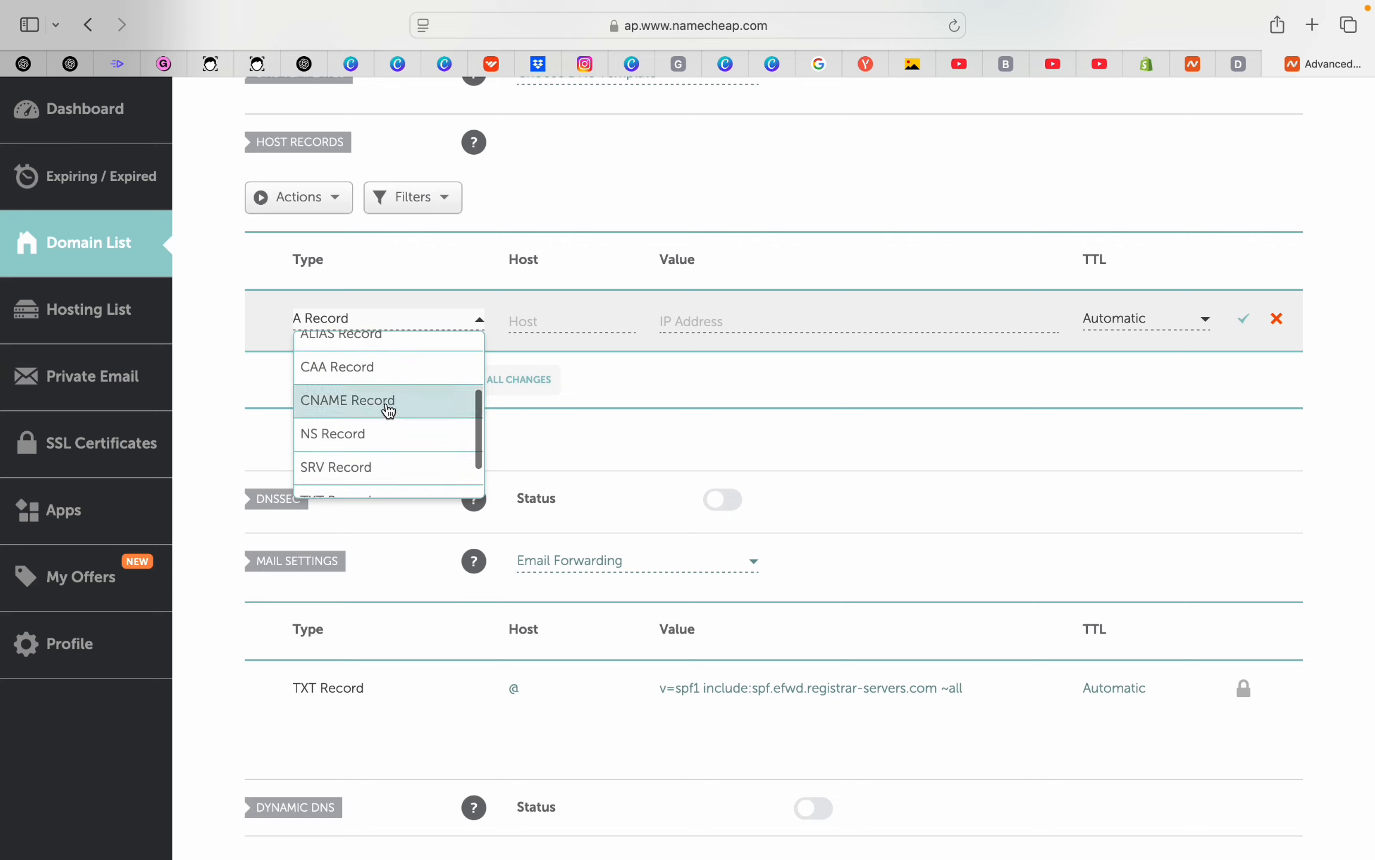
left_click(353, 403)
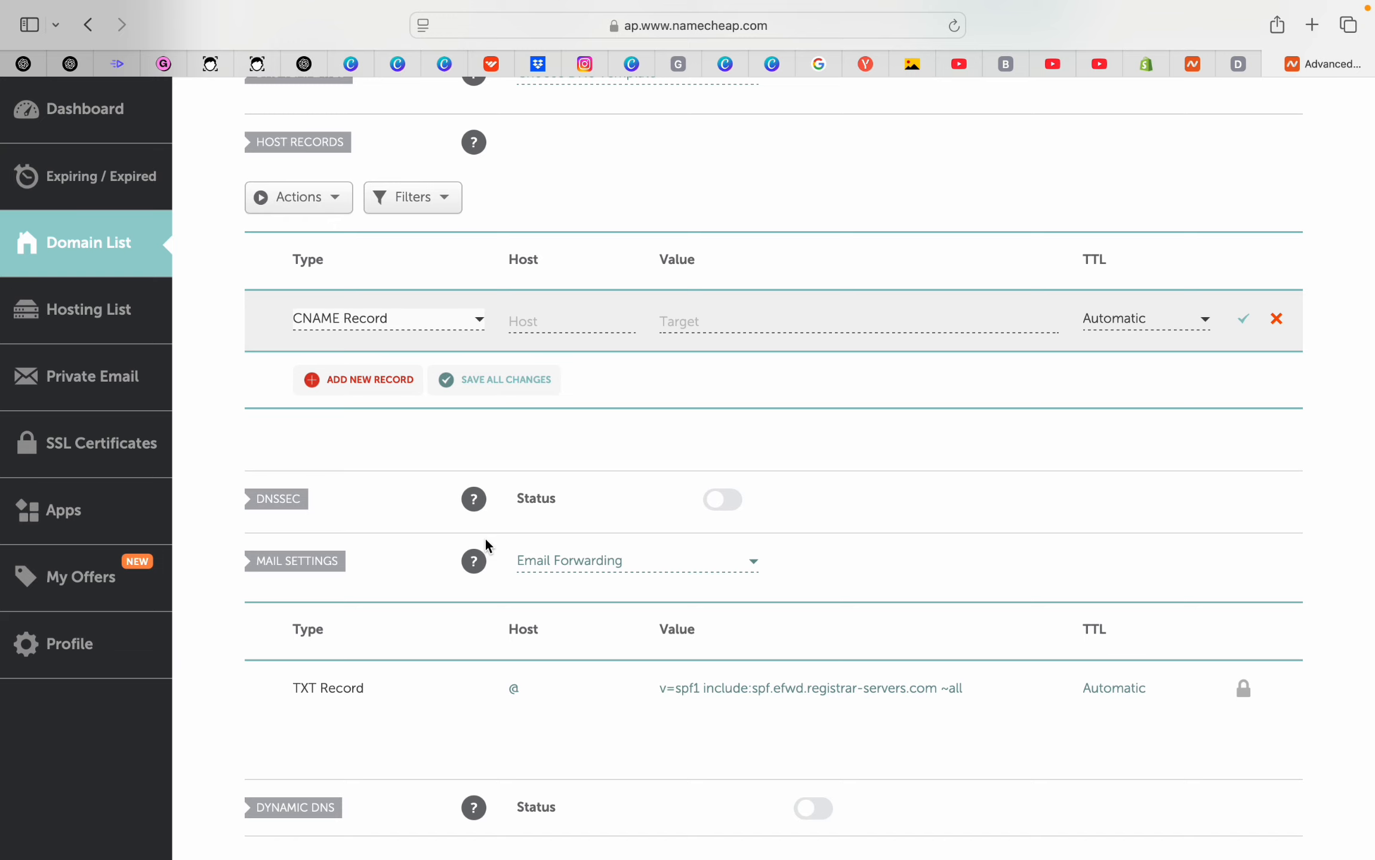
Check Shopify's required CNAME record details before filling in the new record
scroll(485, 541, "up", 3)
left_click(1158, 62)
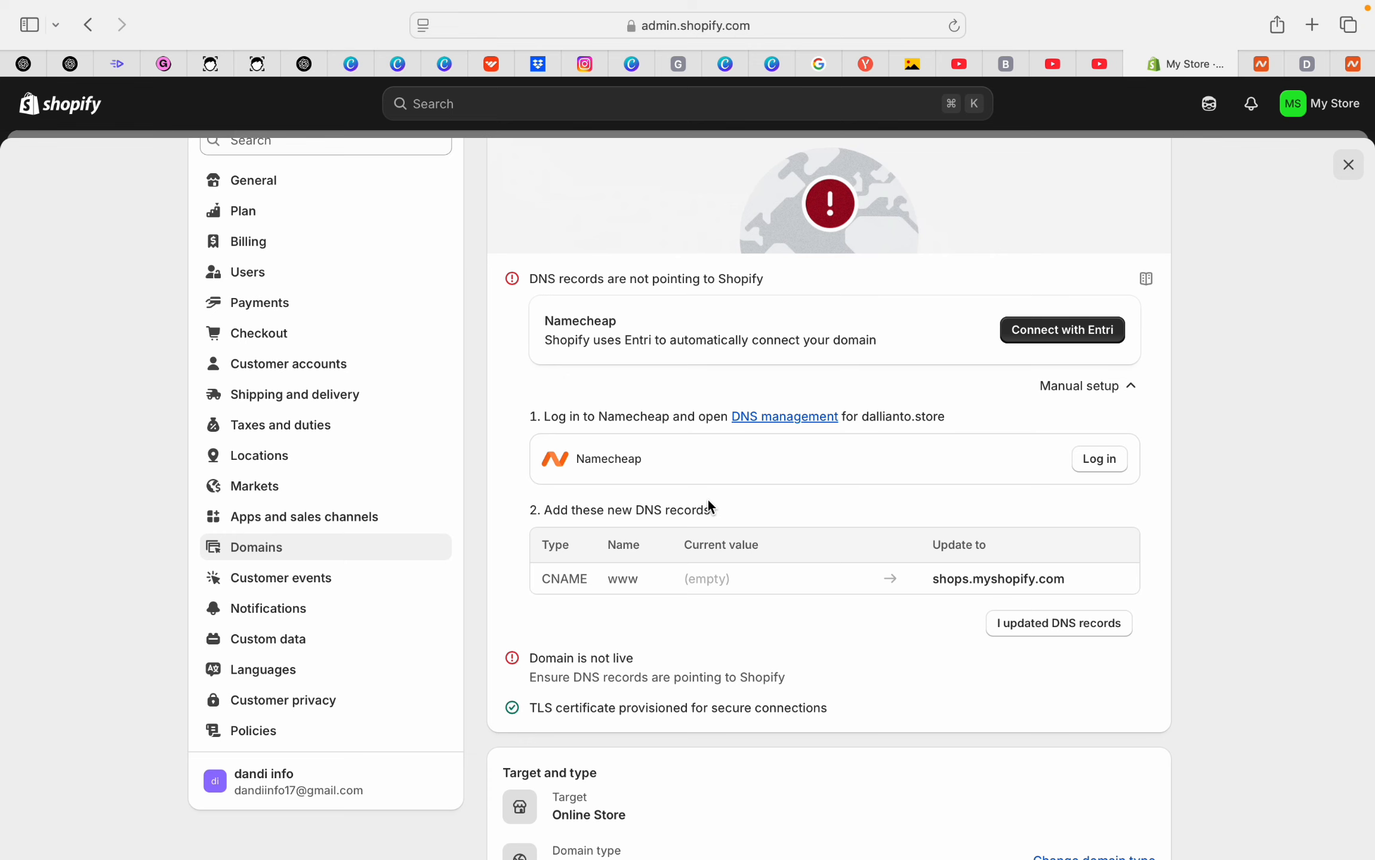
scroll(710, 507, "down", 2)
left_click_drag(608, 515, 649, 515)
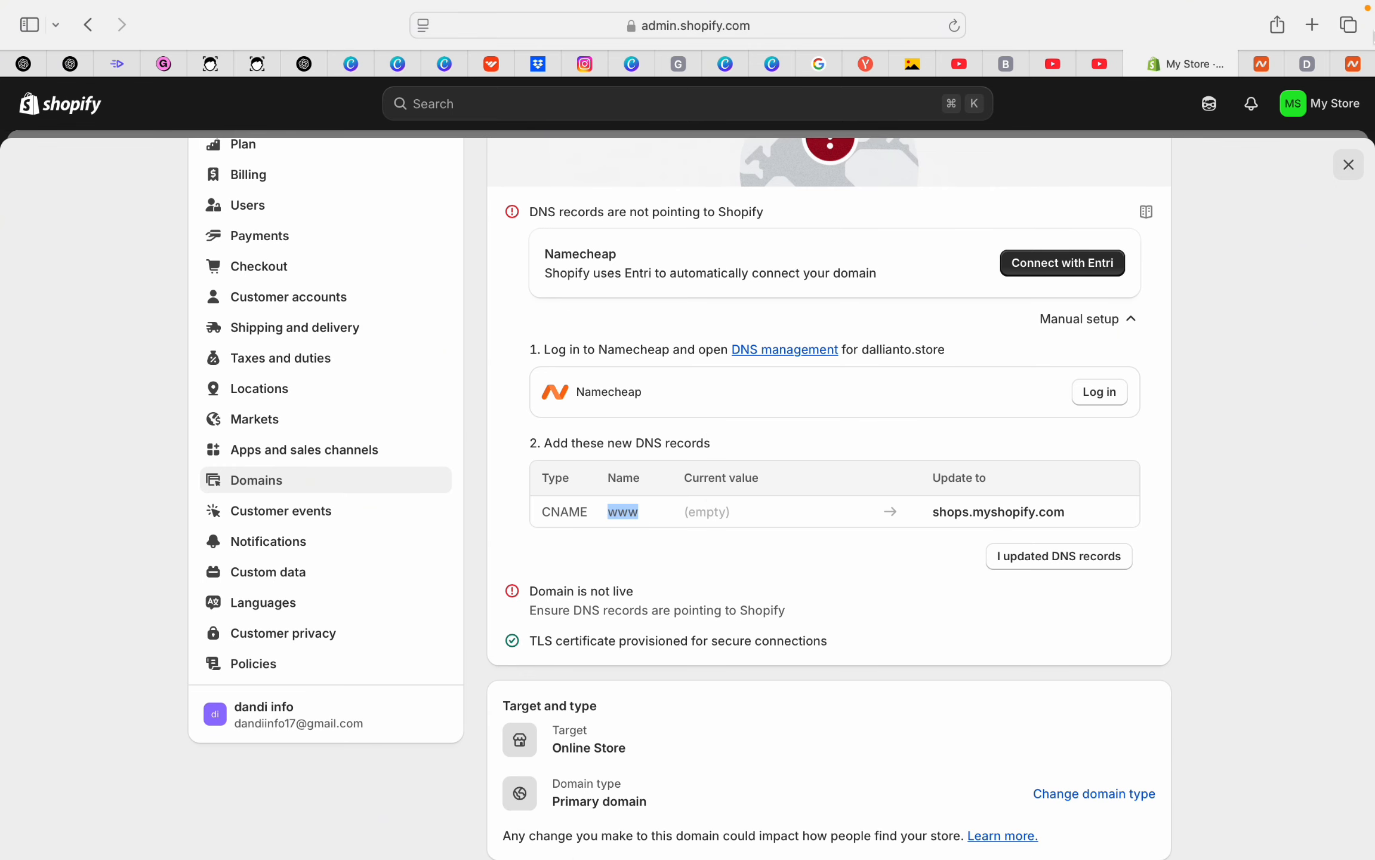
left_click(1353, 64)
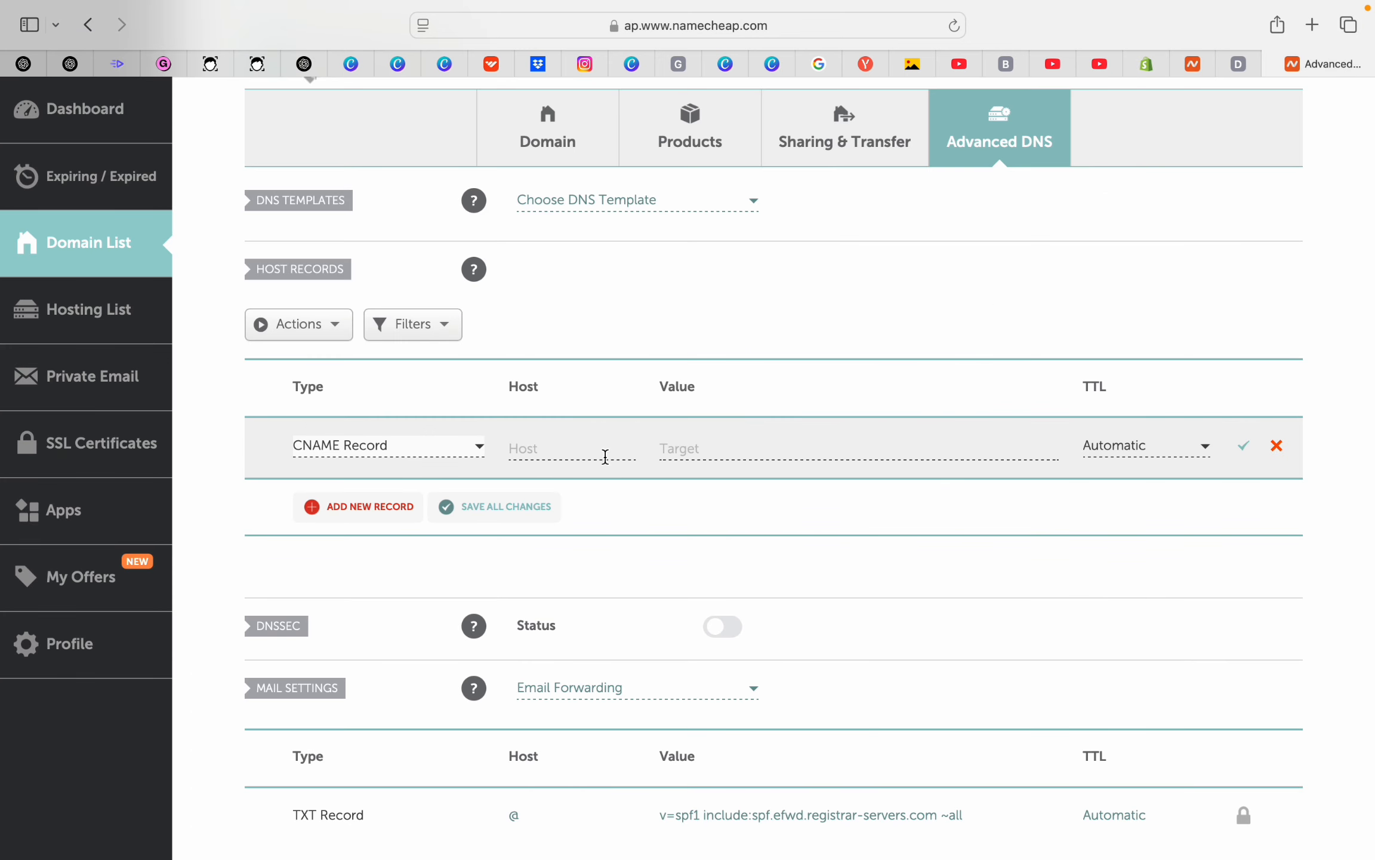
Set the CNAME host to www and its target to shops.myshopify.com copied from Shopify
left_click(566, 449)
type("www")
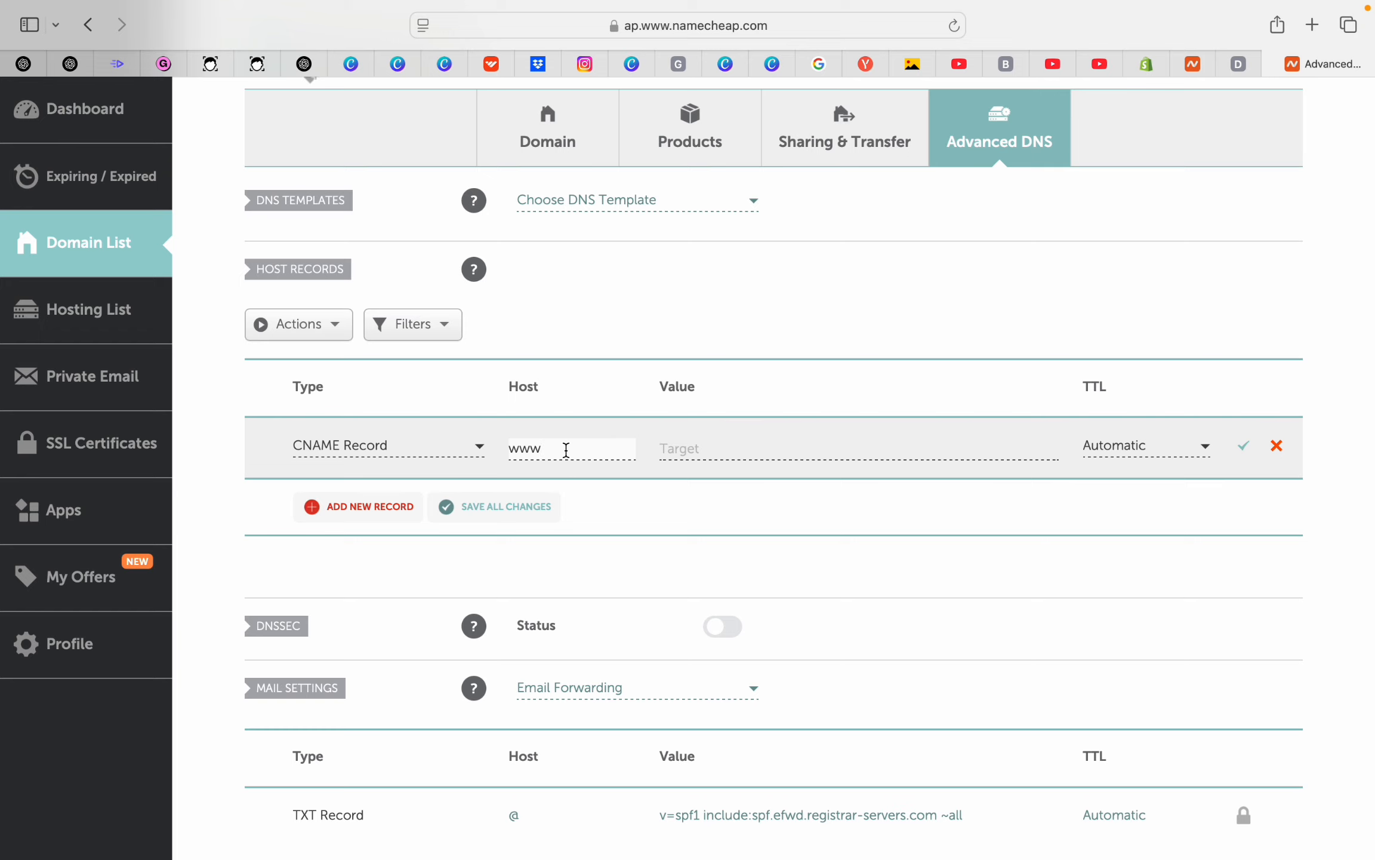
left_click(794, 440)
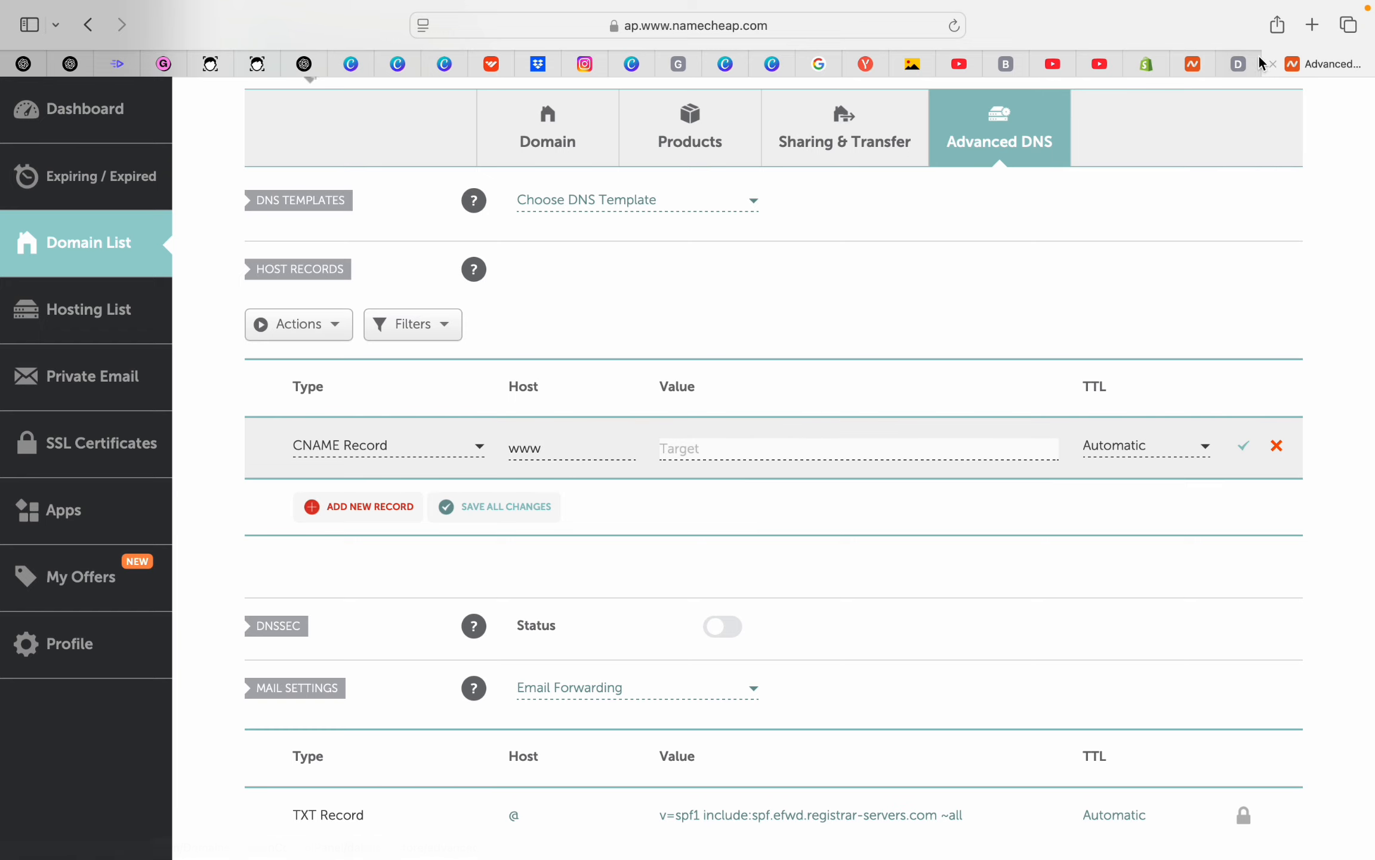
left_click(1147, 63)
scroll(998, 245, "down", 2)
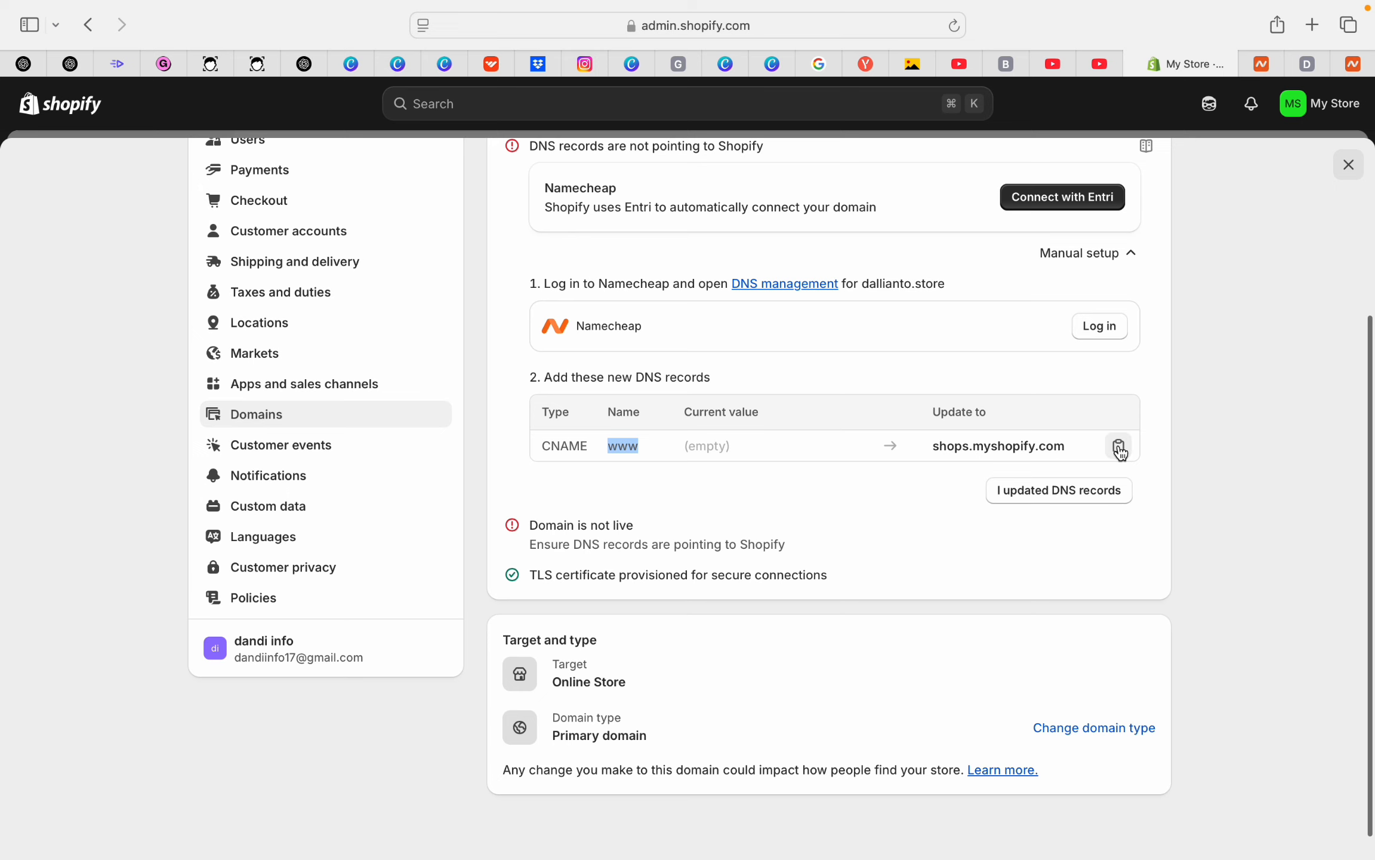
left_click(1118, 445)
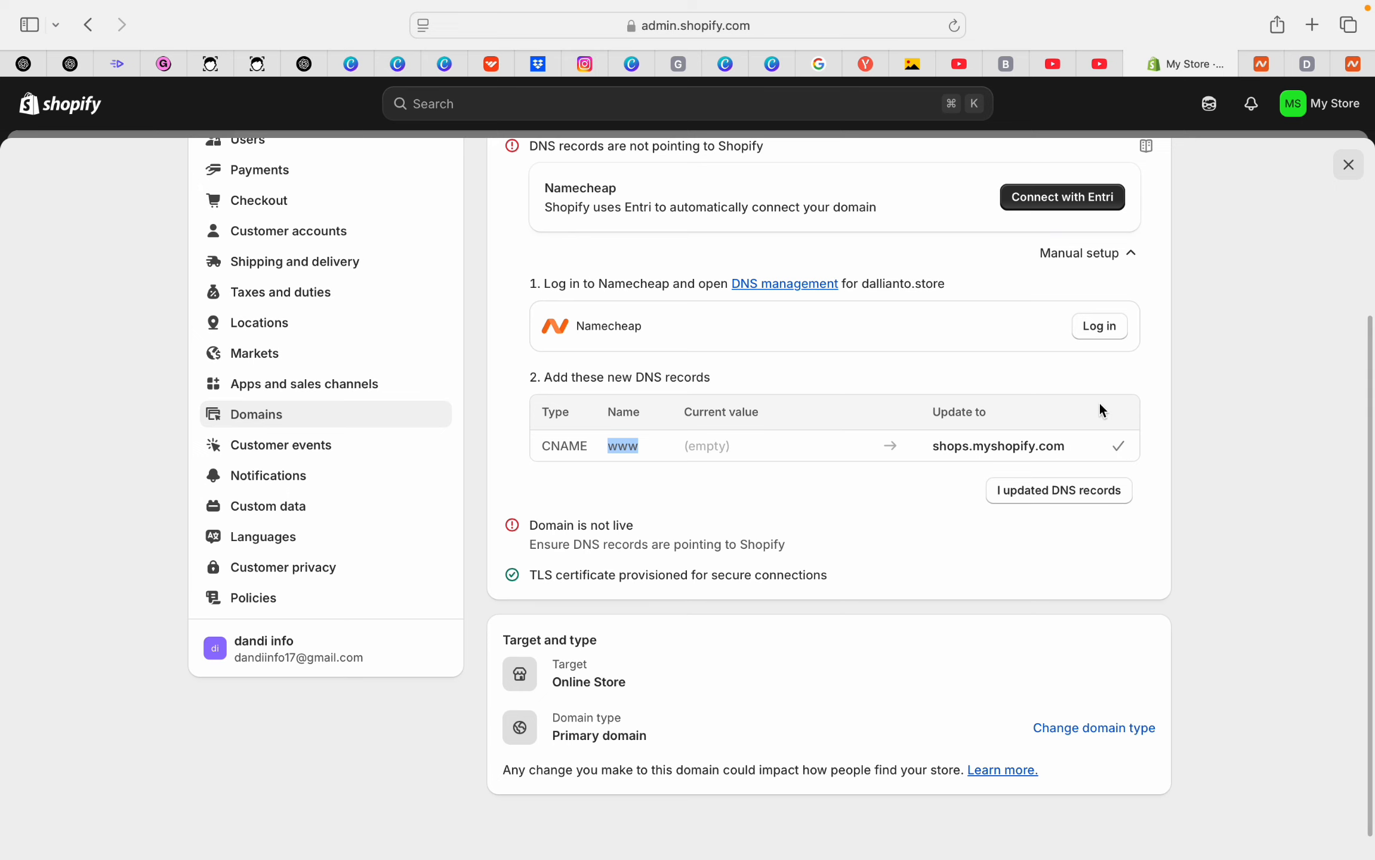
left_click(1353, 64)
key("cmd+v")
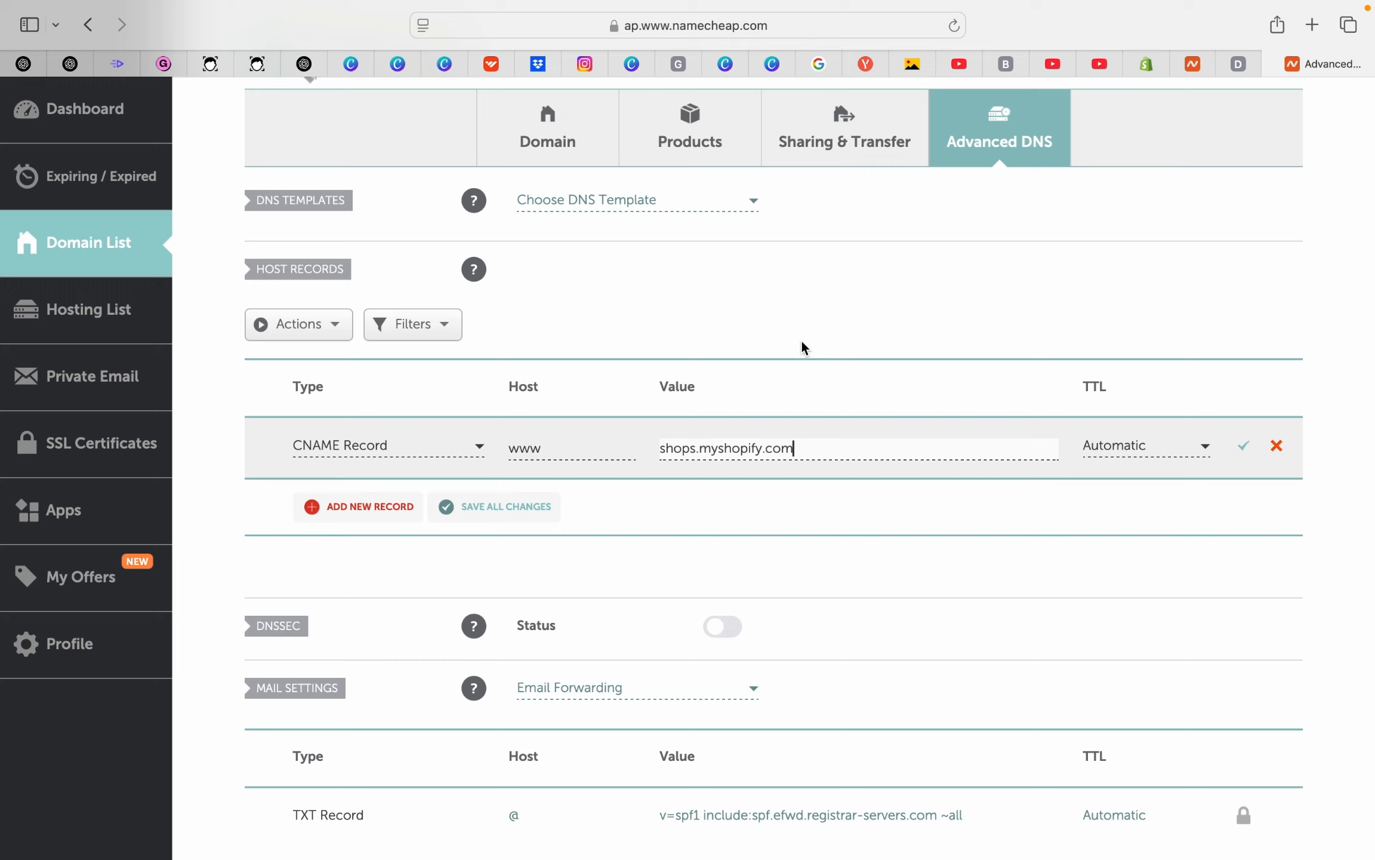
Keep TTL on Automatic, save the www CNAME record, and return to Shopify
left_click(1192, 448)
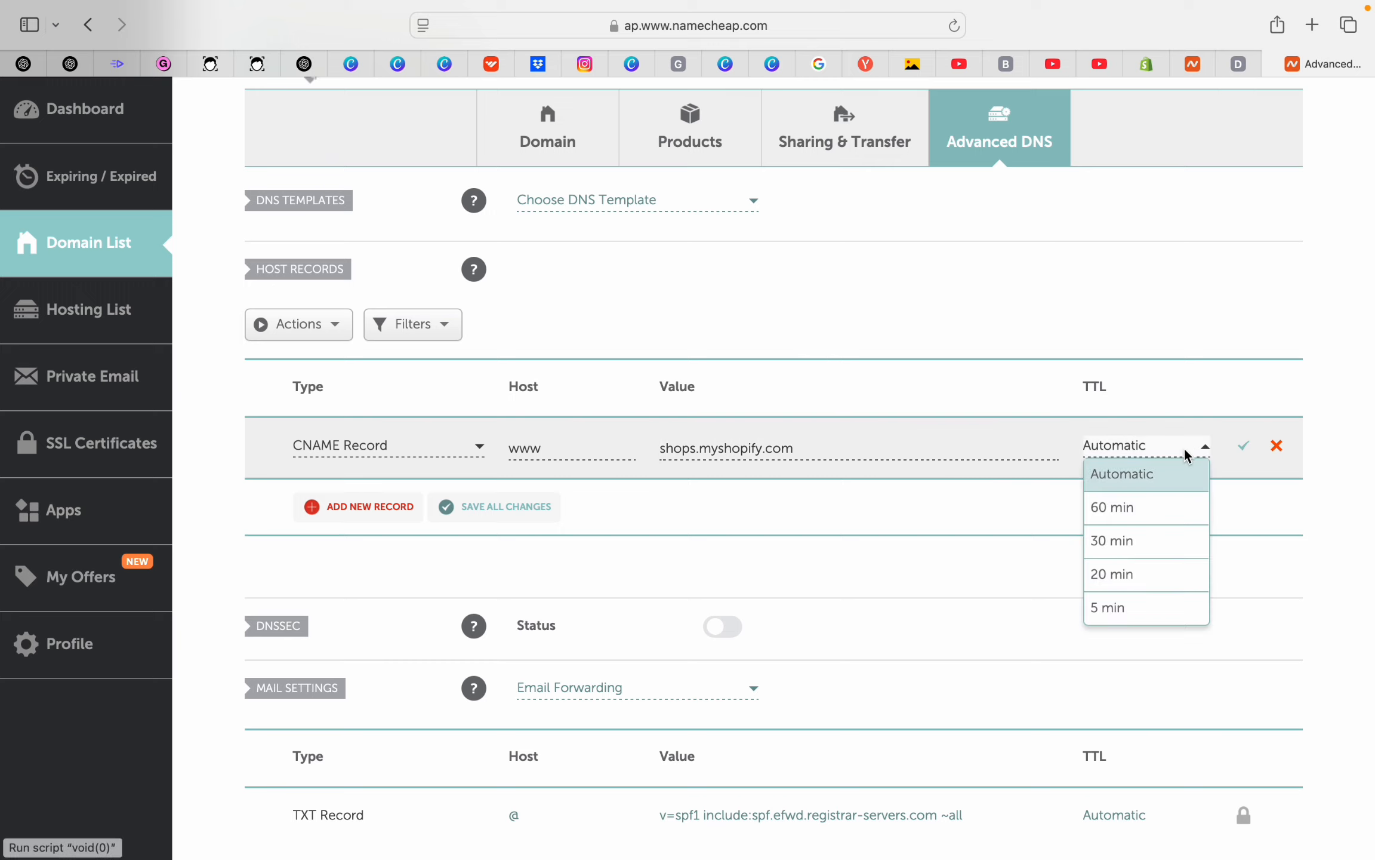
left_click(1242, 452)
left_click(1243, 449)
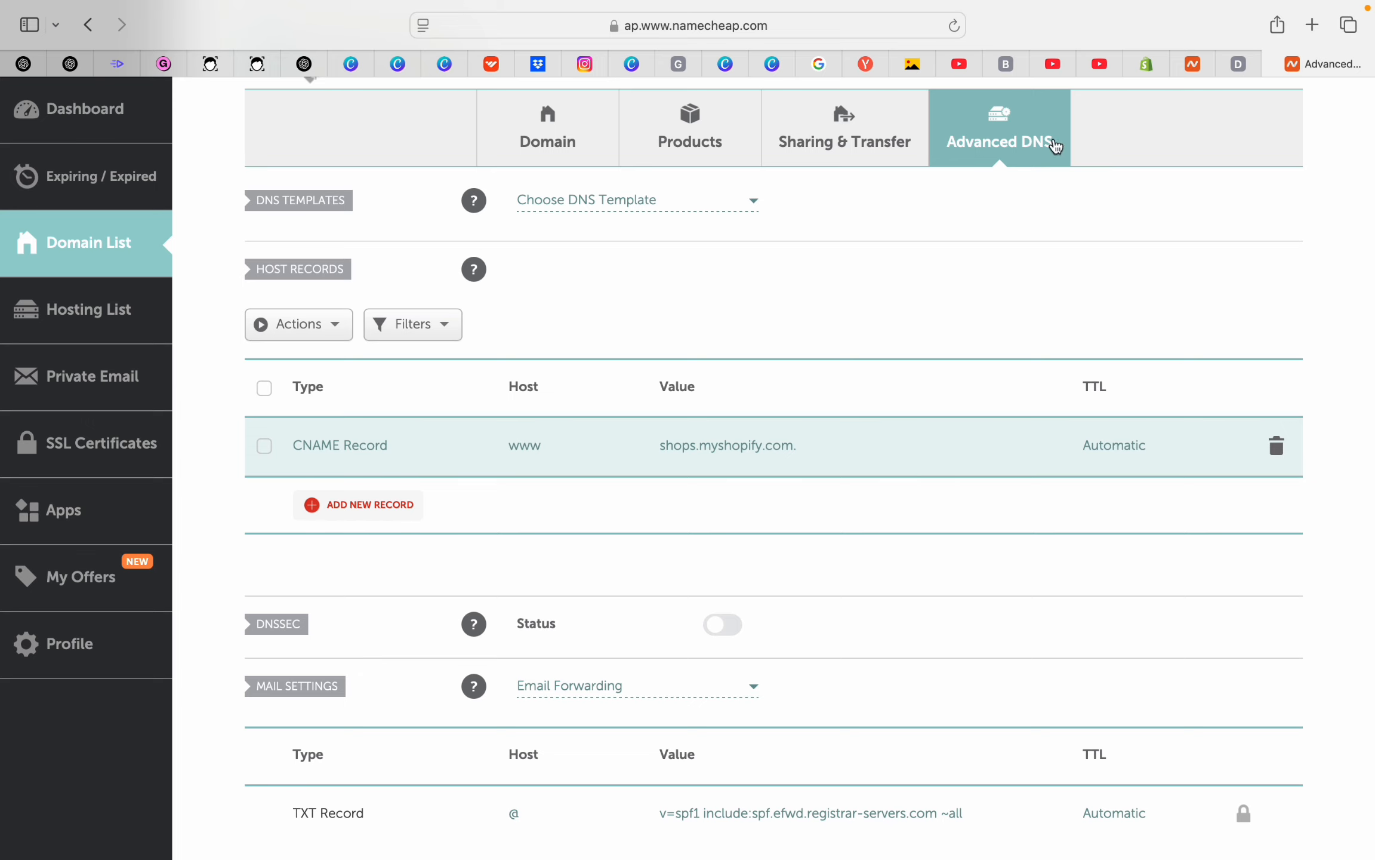
left_click(1155, 68)
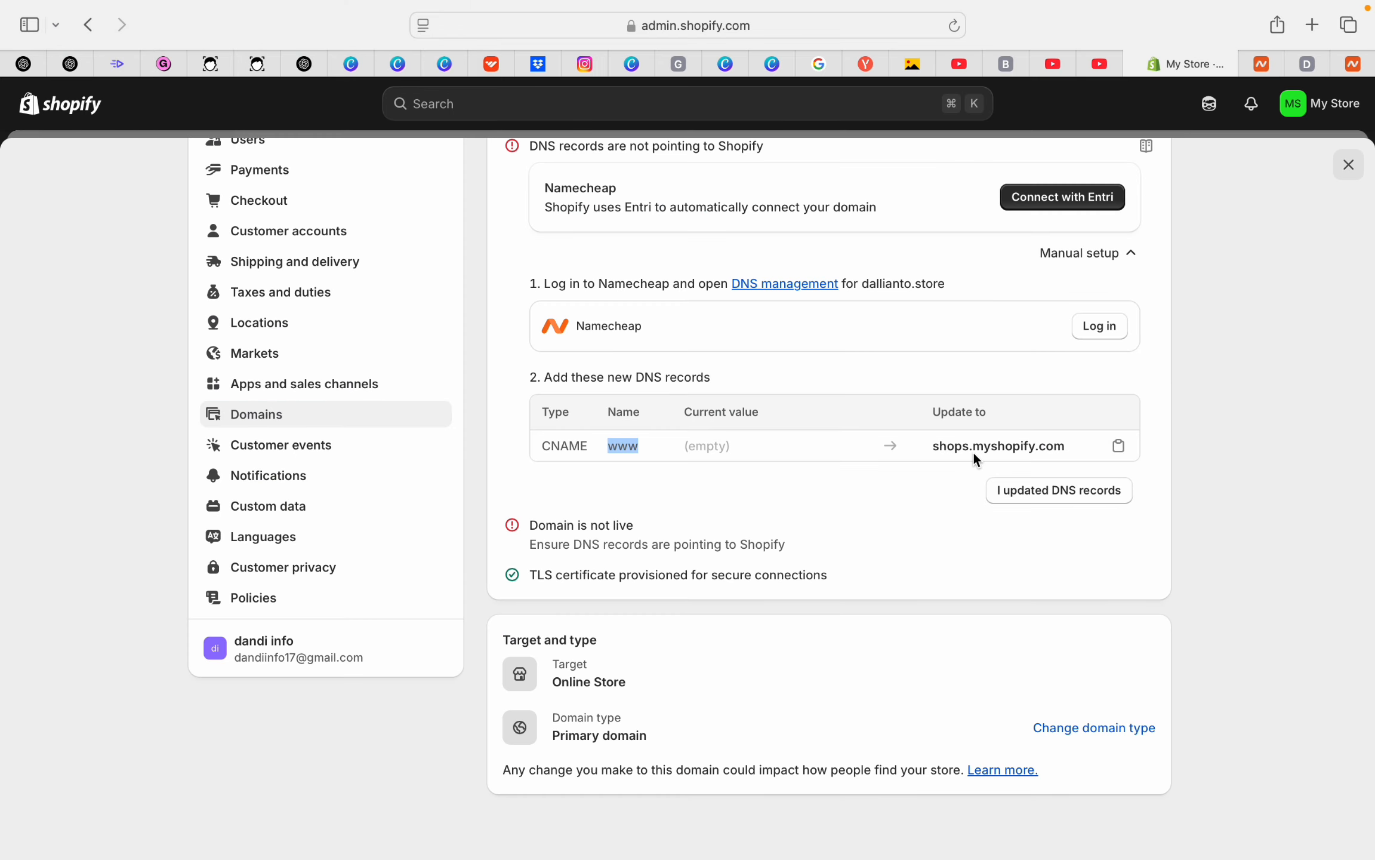
Recheck DNS so Shopify confirms dallianto.store is live, then view the Opening soon storefront
left_click(1060, 491)
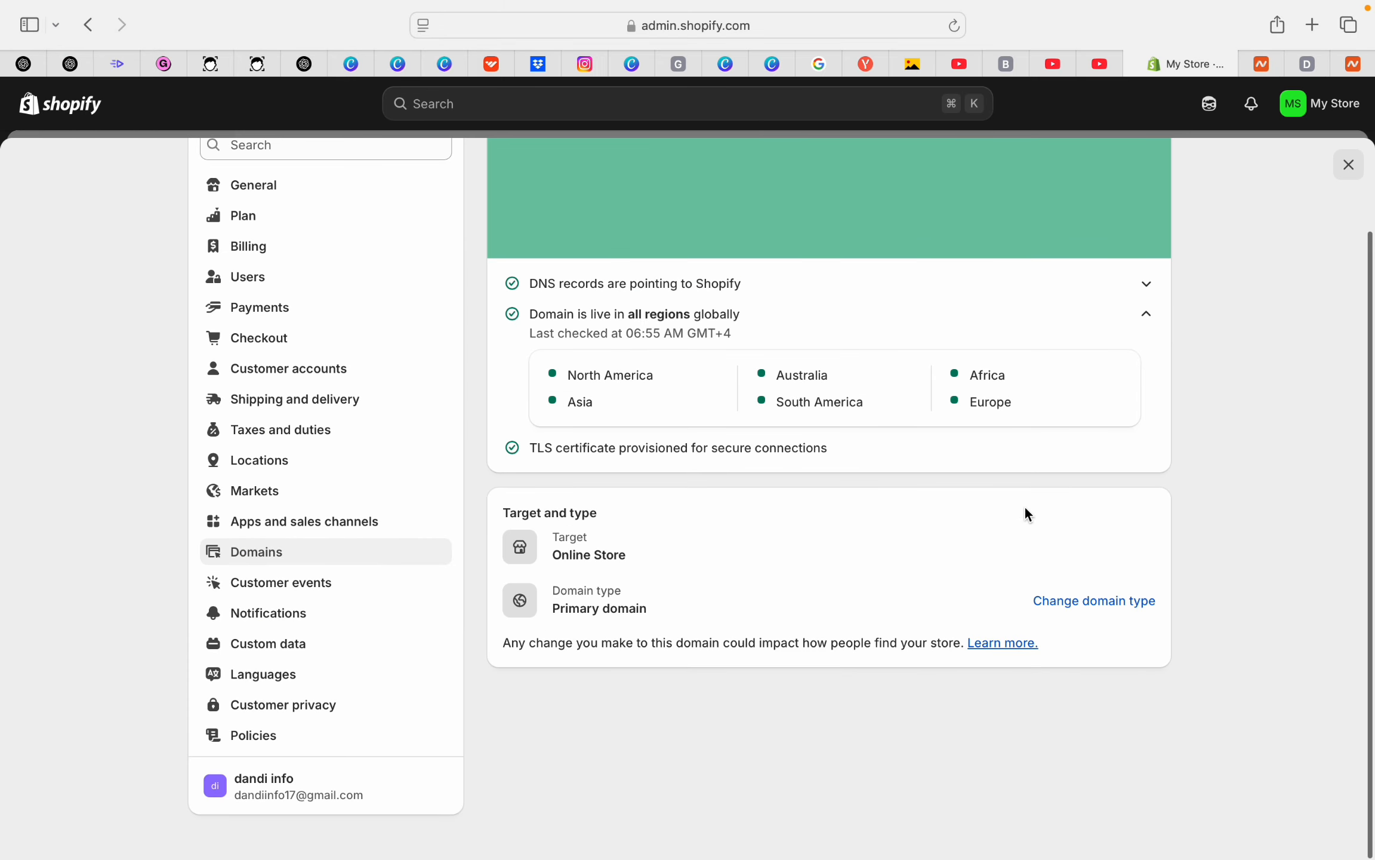
scroll(886, 502, "up", 3)
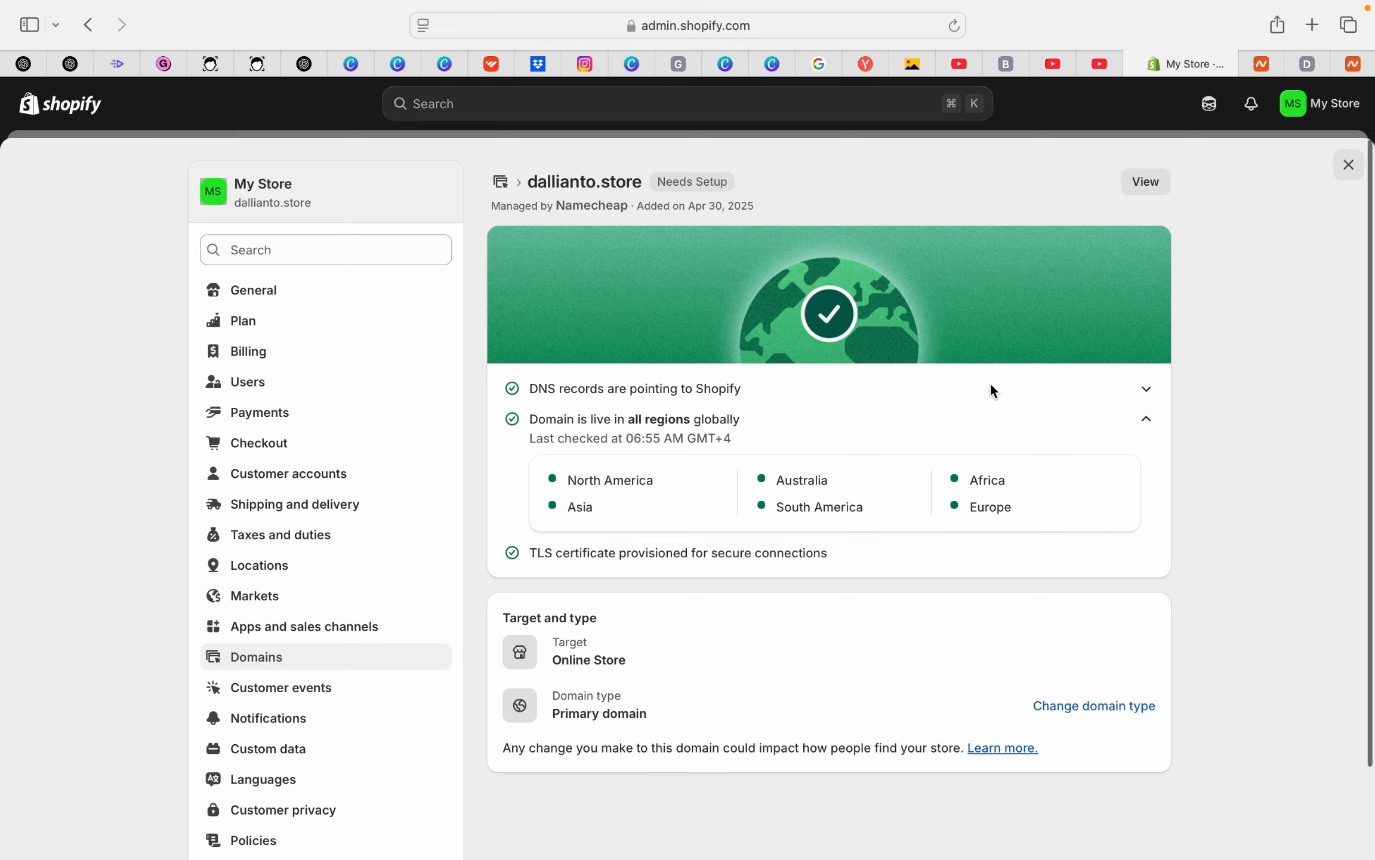
left_click(1315, 71)
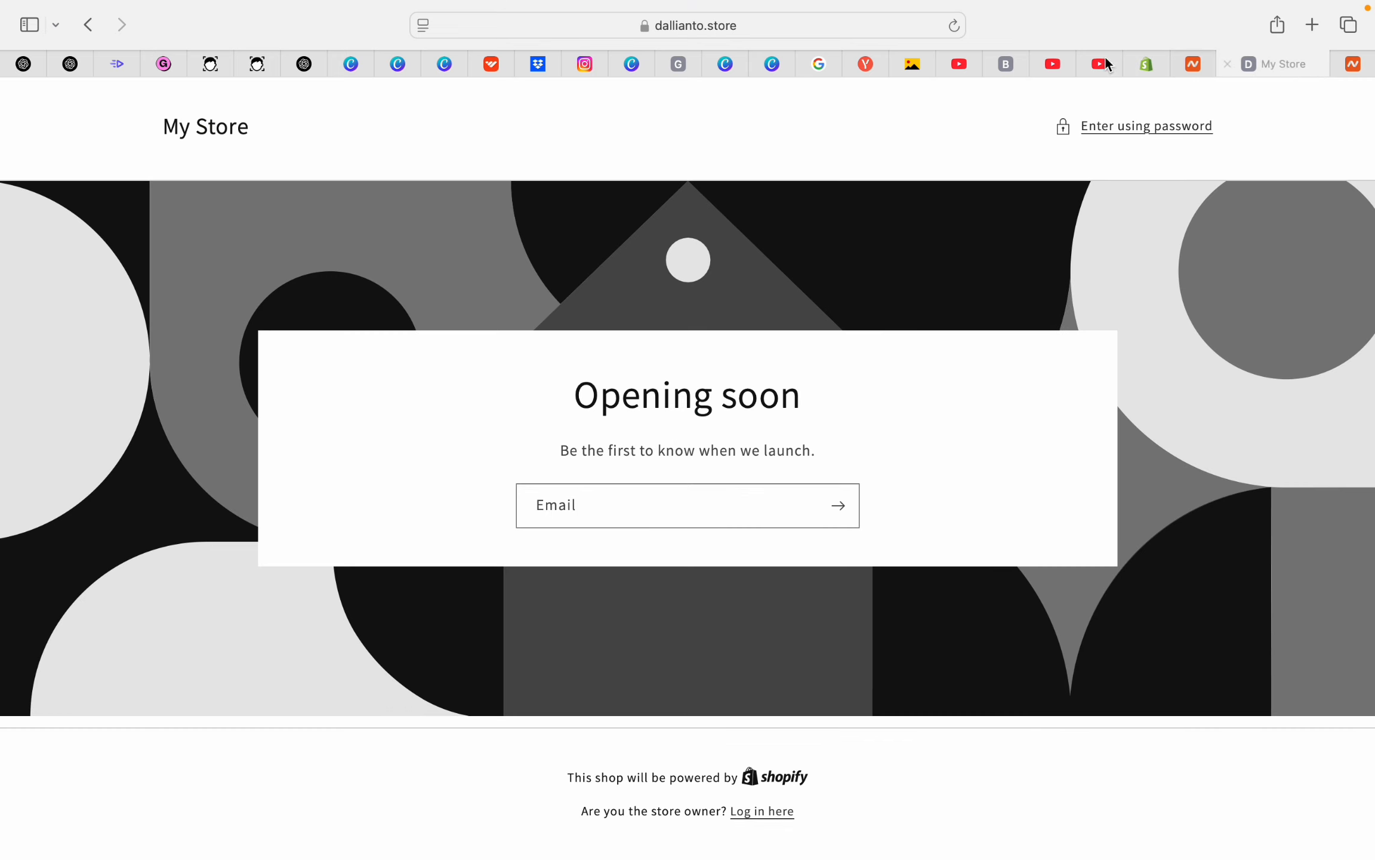